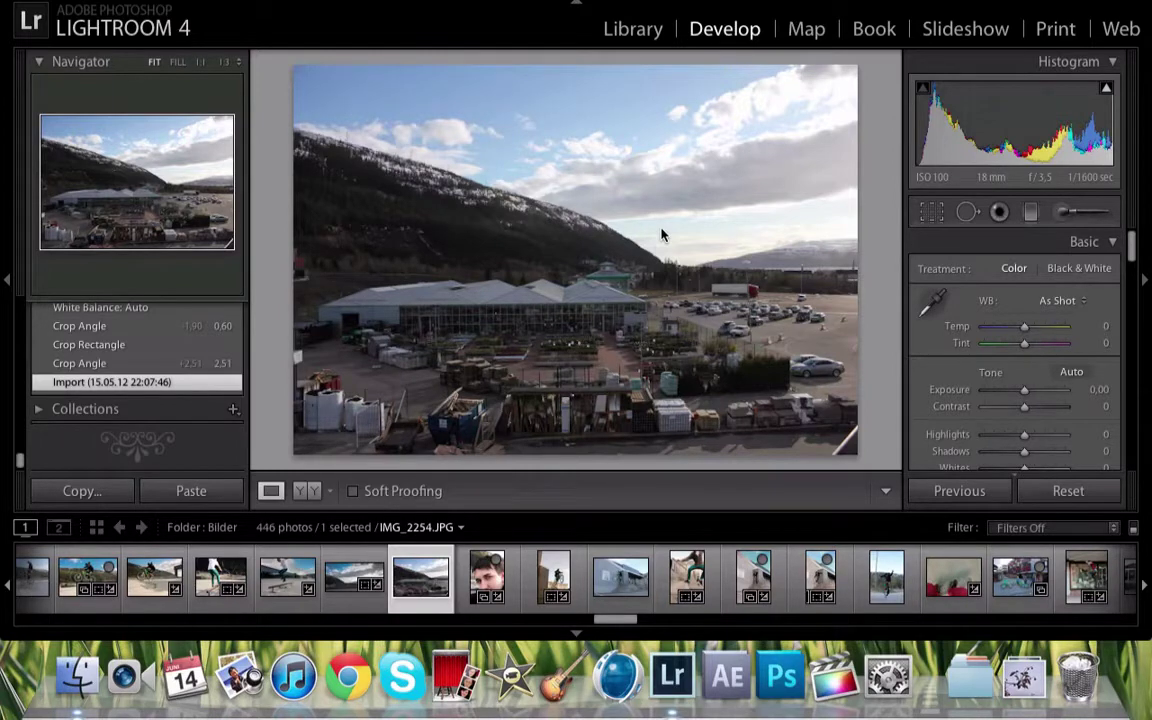
Scroll up the left panel and collapse Presets so Snapshots and History are visible
{"action": "scroll", "coordinate": [198, 414], "scroll_direction": "up", "scroll_amount": 10}
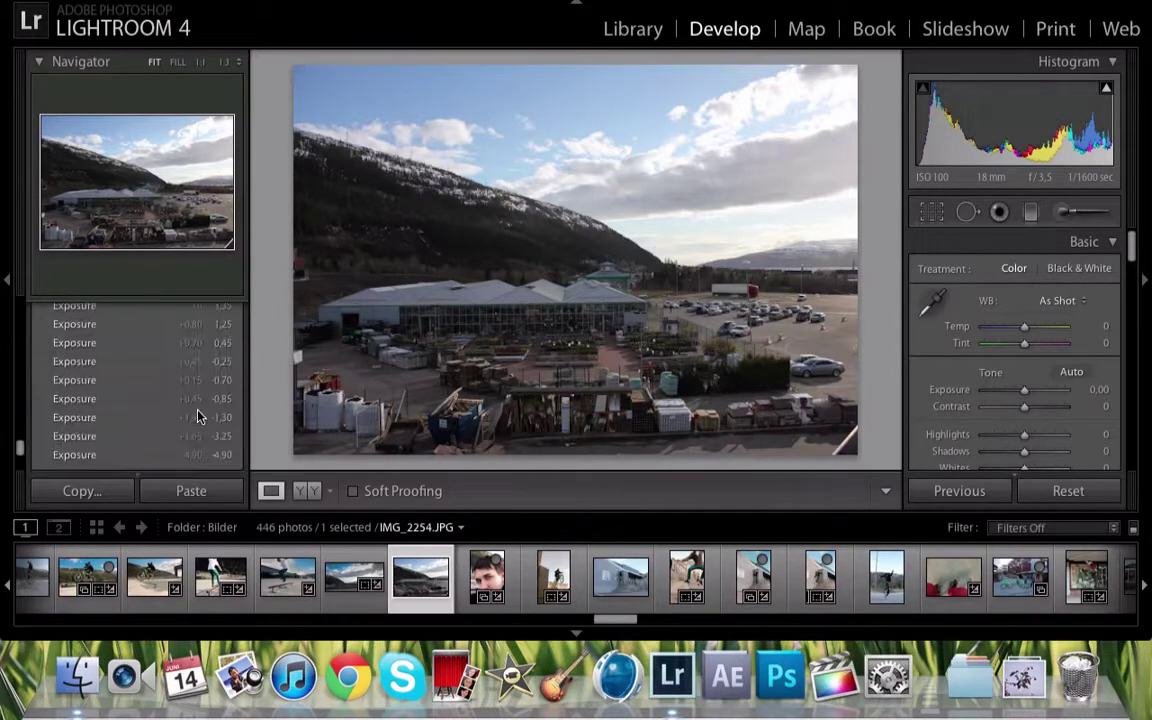
{"action": "scroll", "coordinate": [198, 414], "scroll_direction": "up", "scroll_amount": 15}
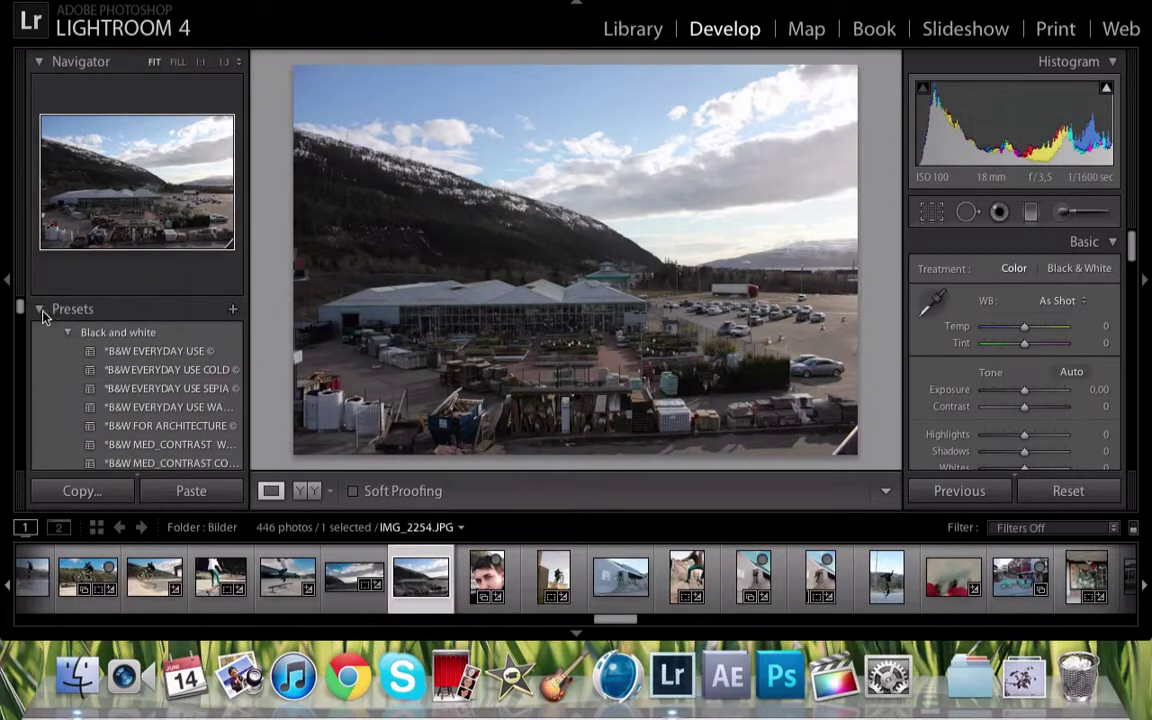
{"action": "left_click", "coordinate": [41, 313]}
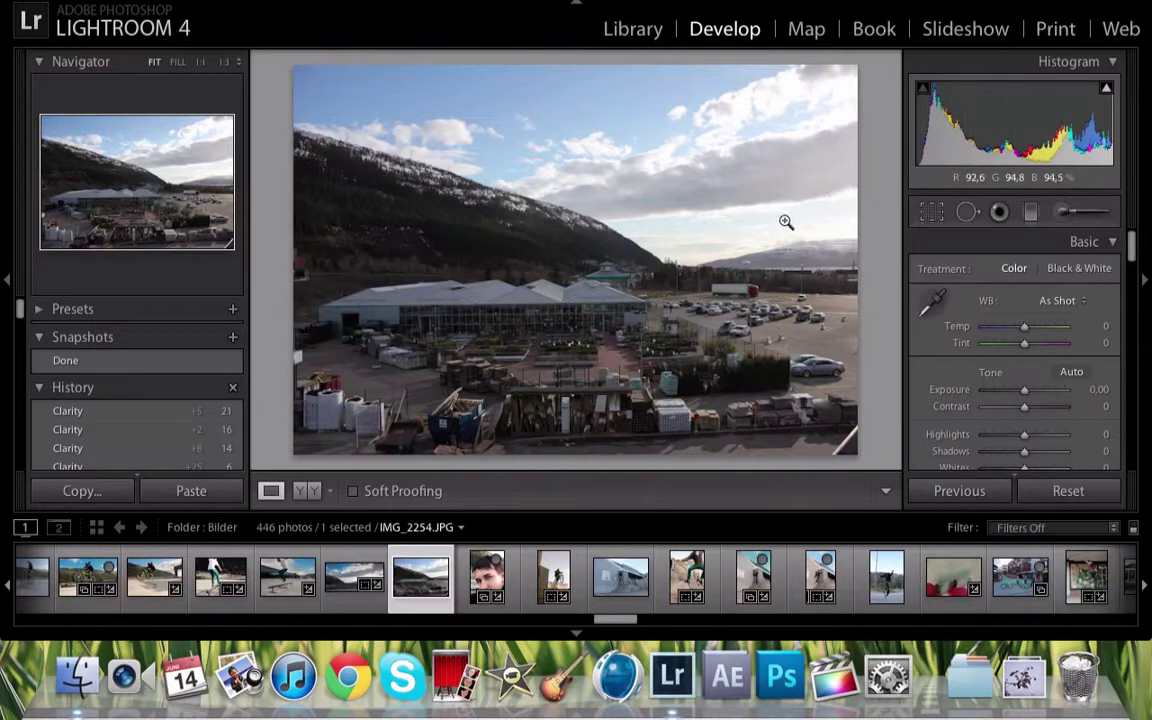
Apply the 'Done' snapshot to restore Exposure +0.10, Contrast +22, Highlights −35, Shadows +38, Whites +25
{"action": "mouse_move", "coordinate": [143, 362]}
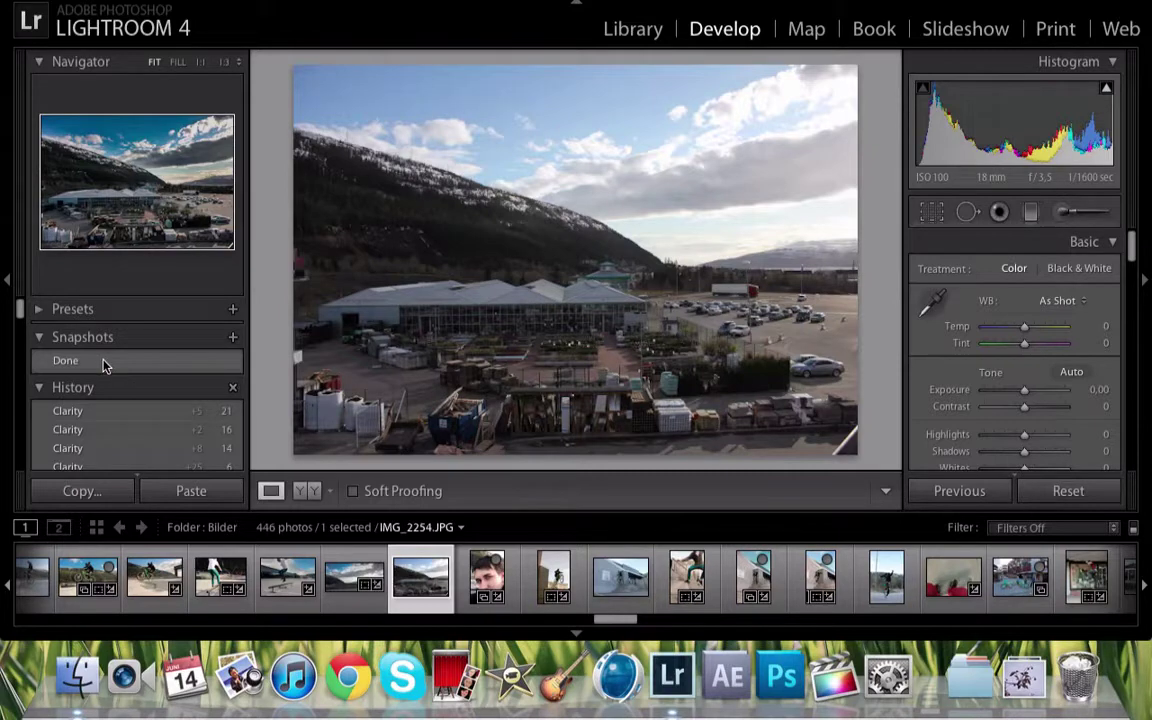
{"action": "left_click", "coordinate": [195, 361]}
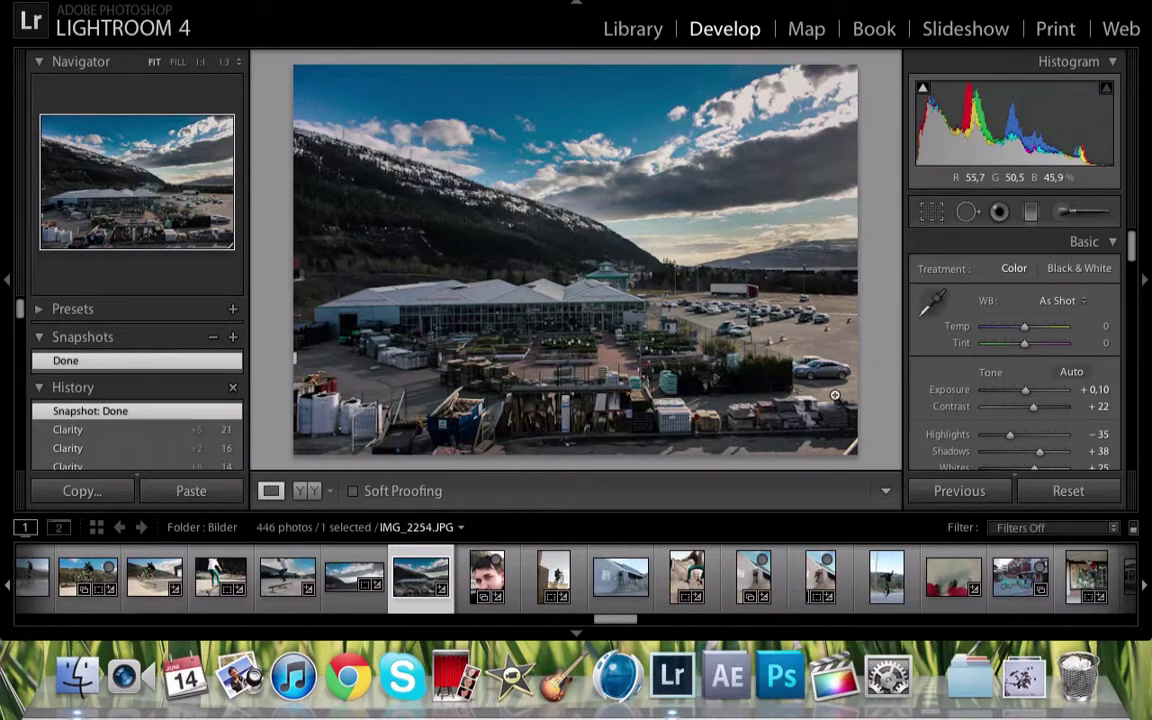
{"action": "scroll", "coordinate": [178, 438], "scroll_direction": "down", "scroll_amount": 6}
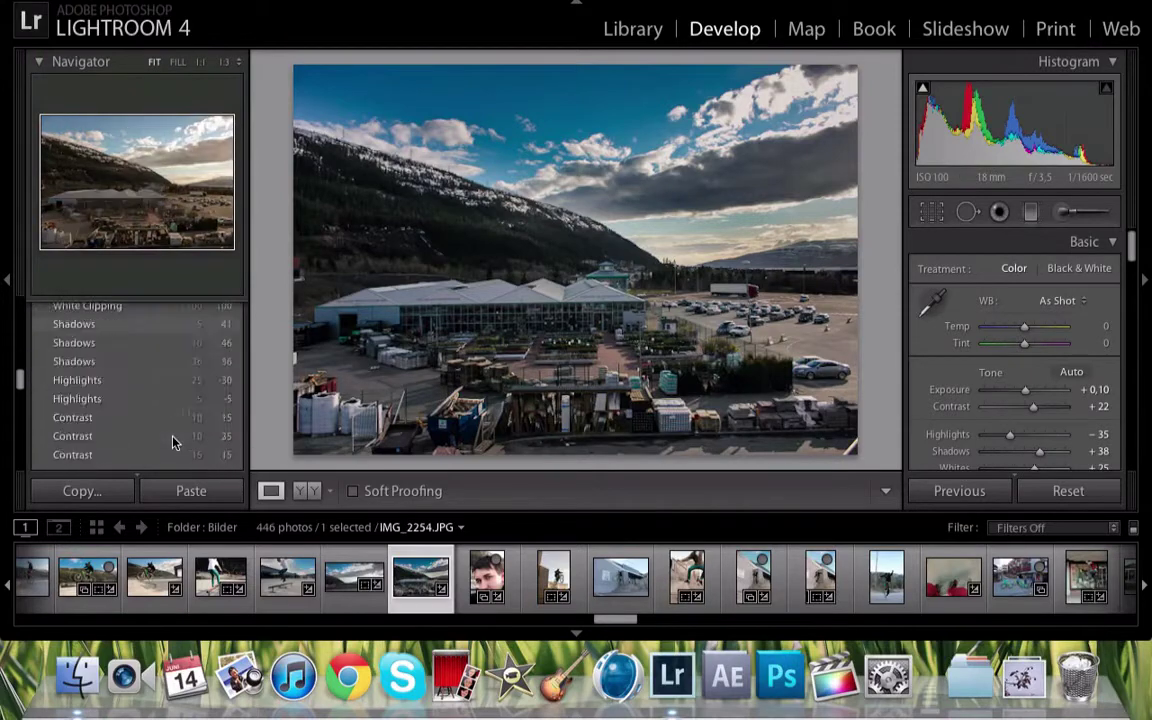
{"action": "scroll", "coordinate": [172, 441], "scroll_direction": "down", "scroll_amount": 10}
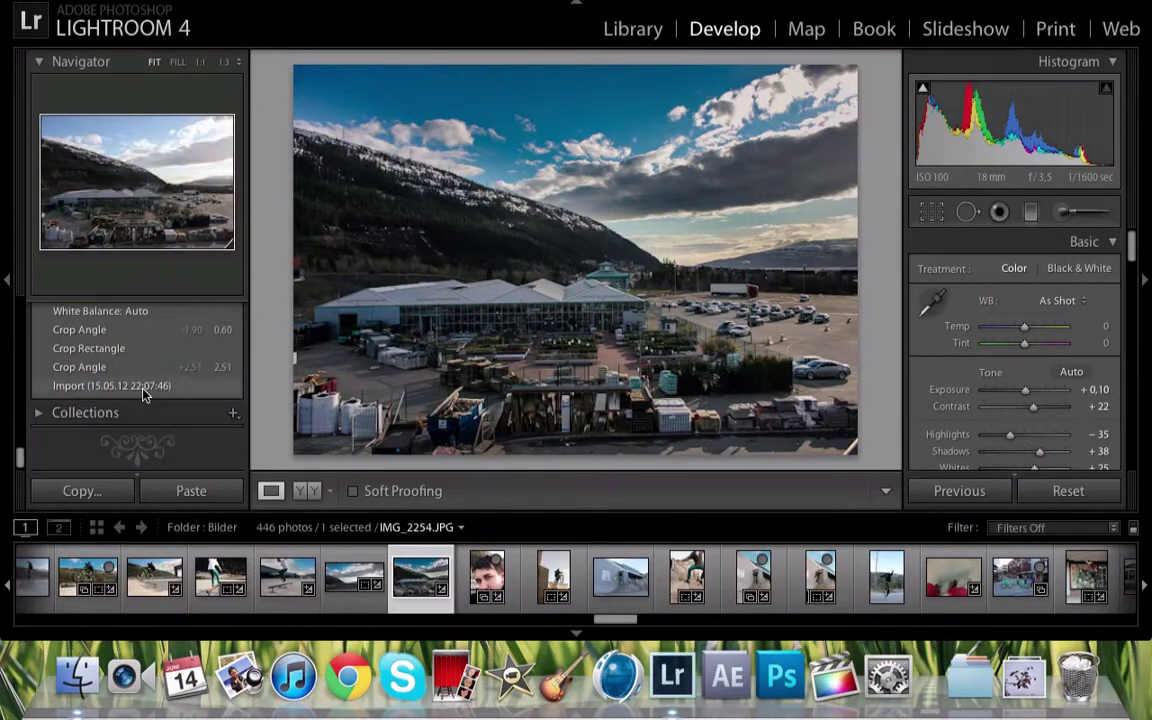
Revert to the Import history state and check the highlight clipping warning on the clouds
{"action": "left_click", "coordinate": [143, 392]}
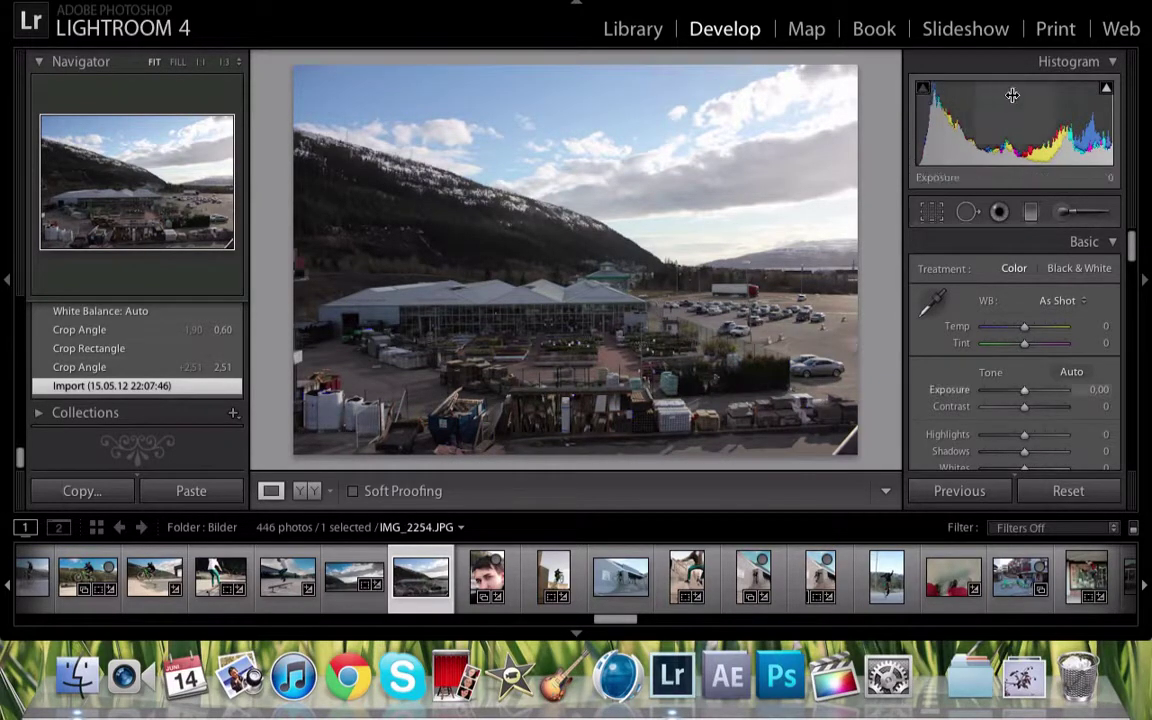
{"action": "mouse_move", "coordinate": [1107, 91]}
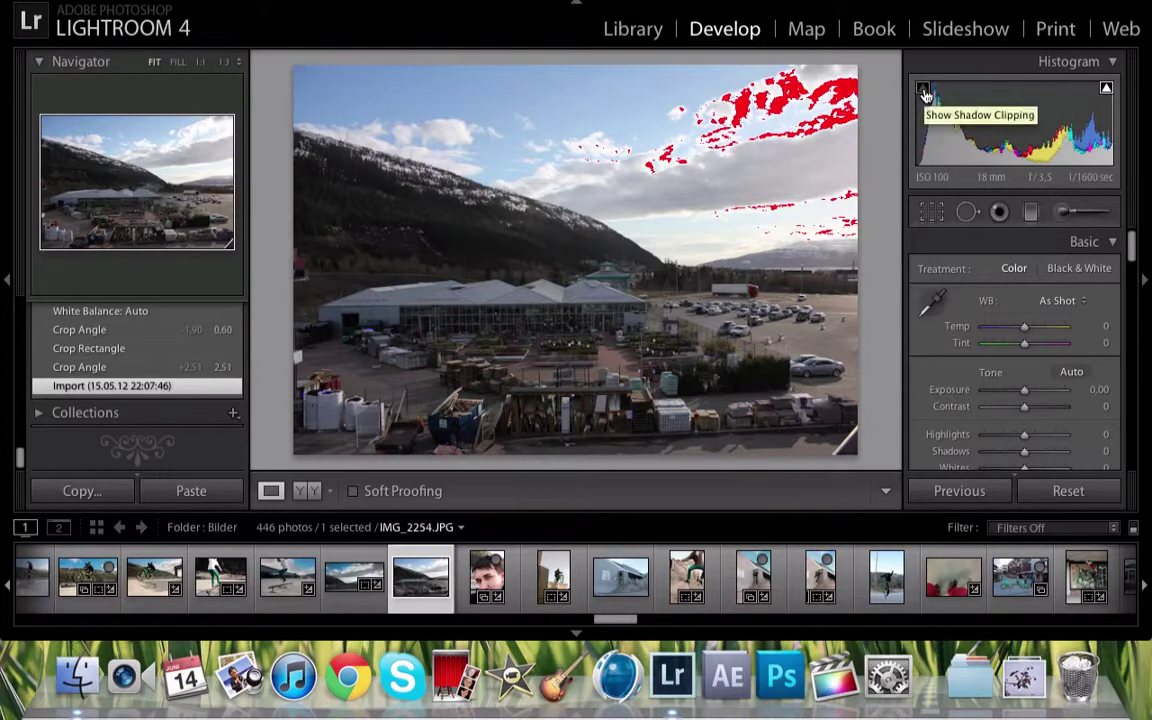
Turn off the clipping warning, crop in from the bottom-right and straighten by 0.55°
{"action": "left_click", "coordinate": [1107, 91]}
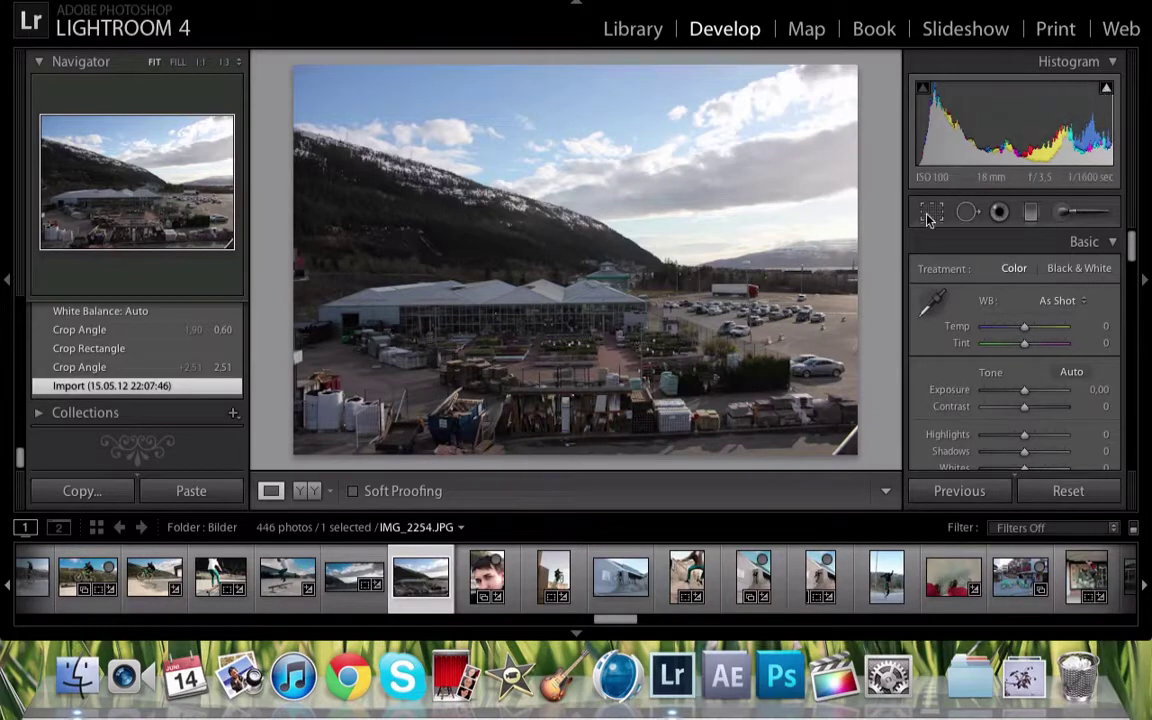
{"action": "left_click", "coordinate": [930, 213]}
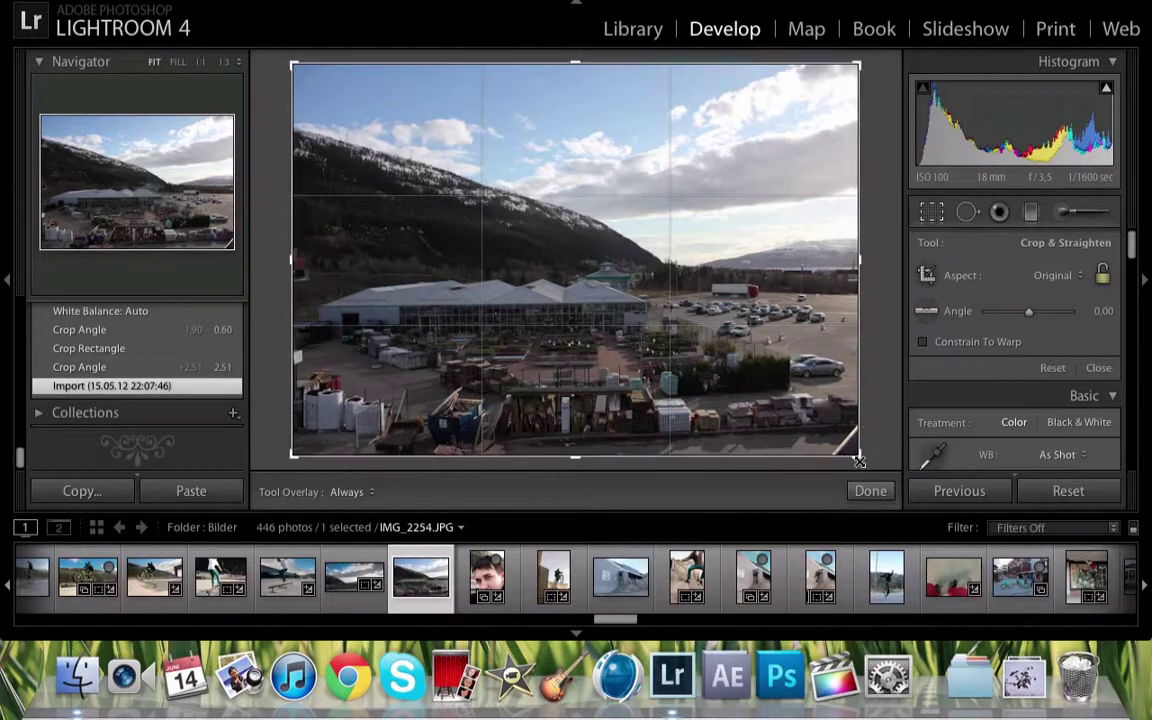
{"action": "left_click_drag", "start_coordinate": [858, 460], "coordinate": [847, 463]}
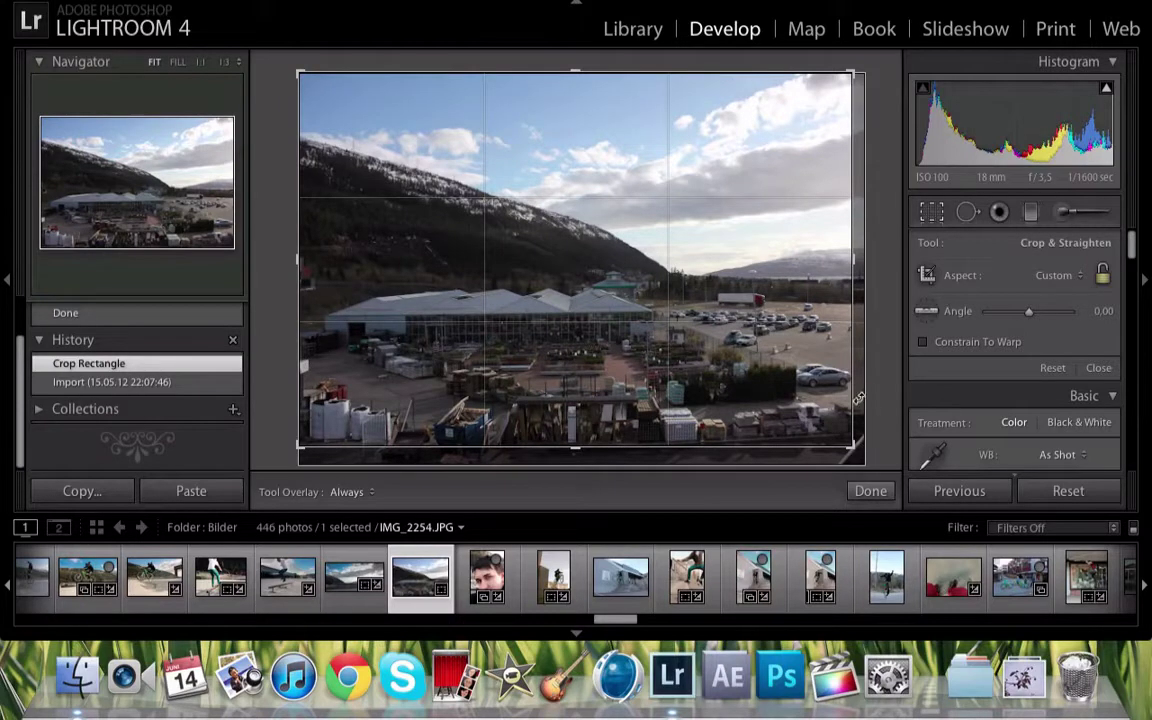
{"action": "left_click_drag", "start_coordinate": [858, 398], "coordinate": [858, 401]}
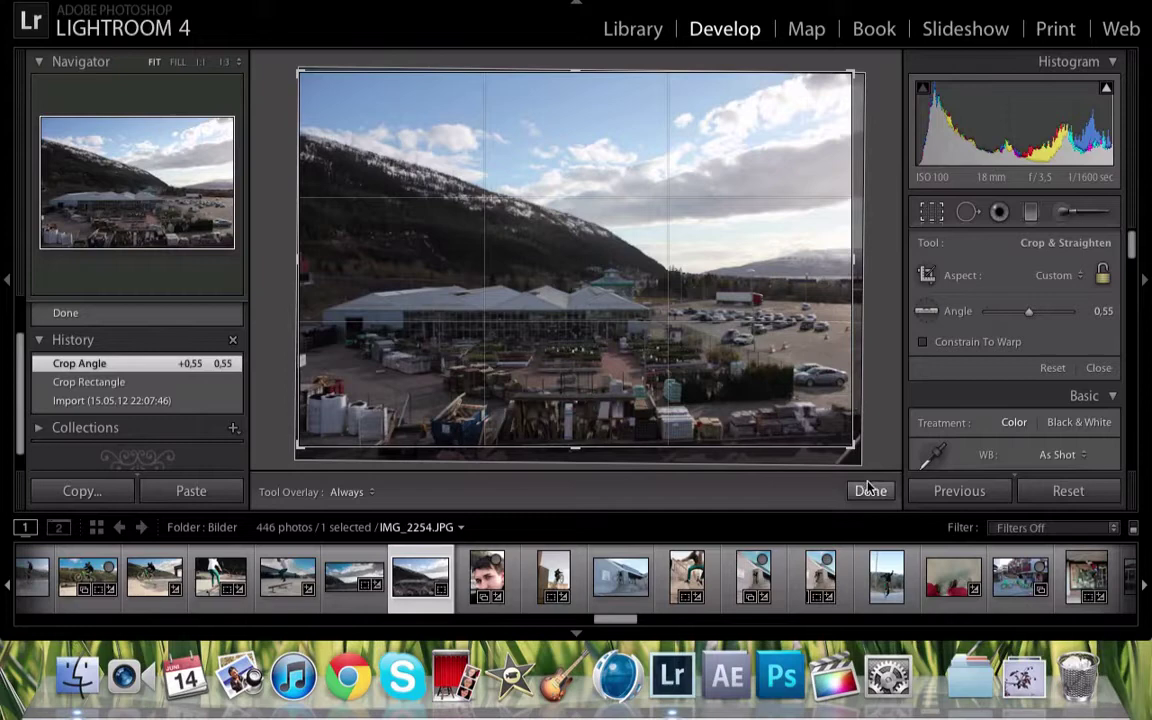
{"action": "left_click", "coordinate": [869, 491]}
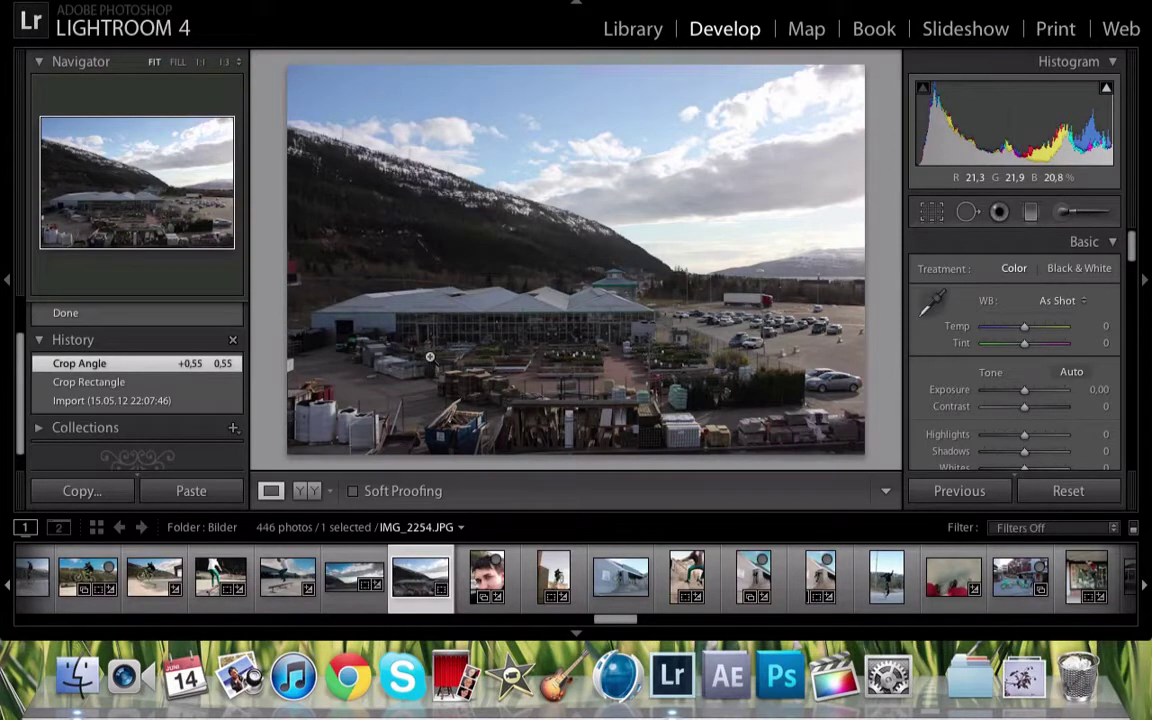
Apply Auto white balance, then fine-tune it to Temp +15 and Tint +9
{"action": "left_click", "coordinate": [1056, 301]}
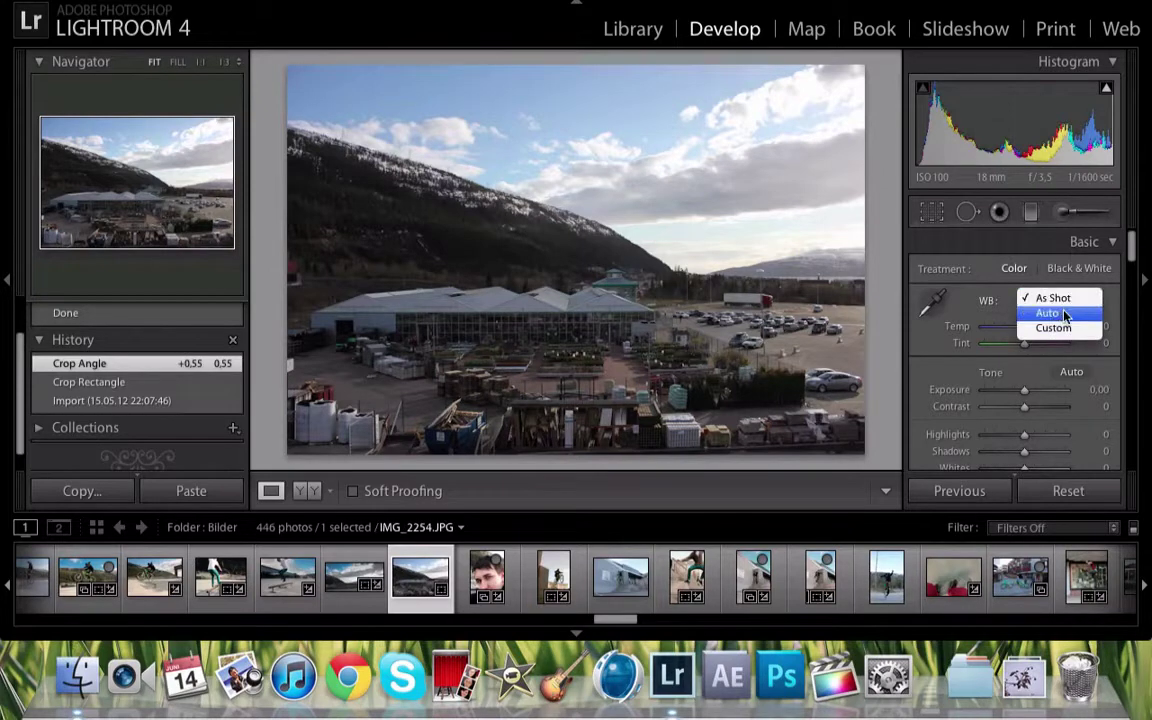
{"action": "left_click", "coordinate": [1048, 313]}
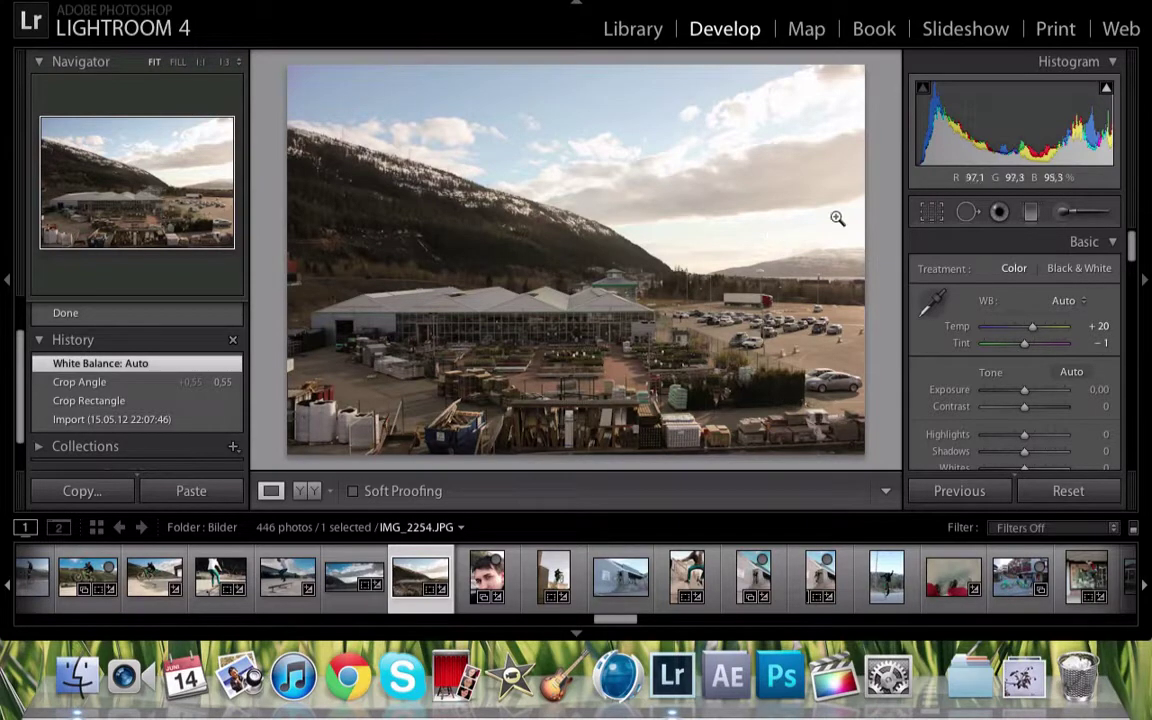
{"action": "key", "text": "shift+Up"}
{"action": "key", "text": "shift+Up"}
{"action": "key", "text": "shift+Up"}
{"action": "key", "text": "shift+Up"}
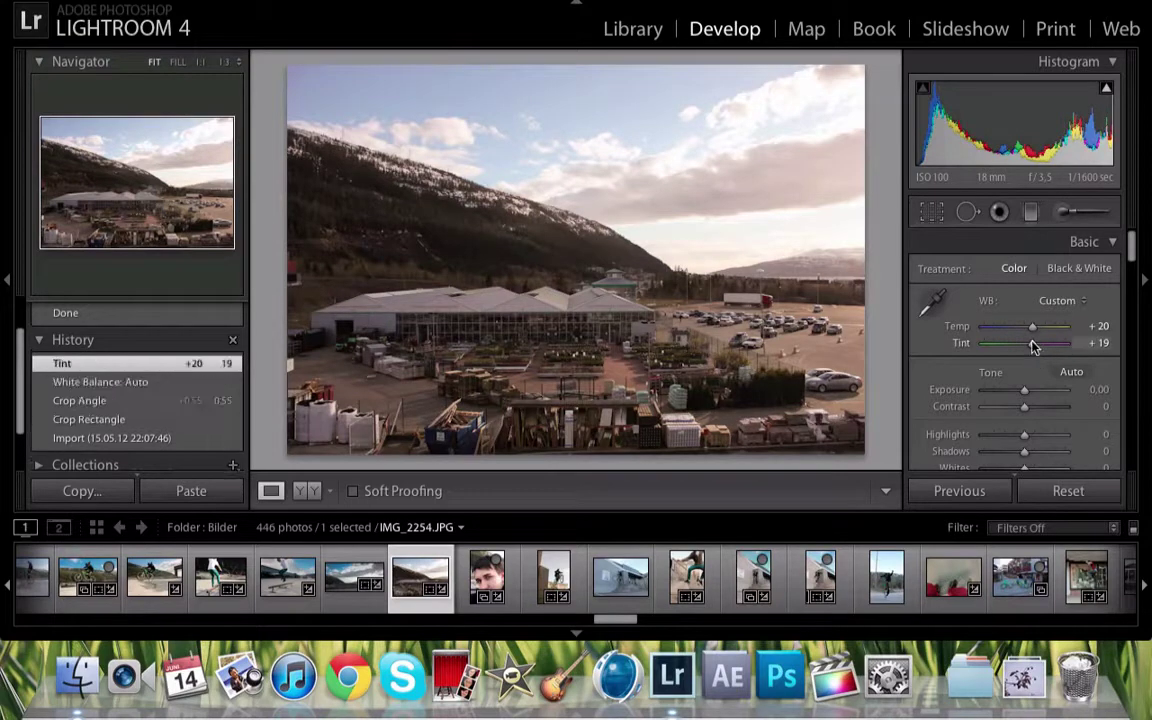
{"action": "key", "text": "shift+Down"}
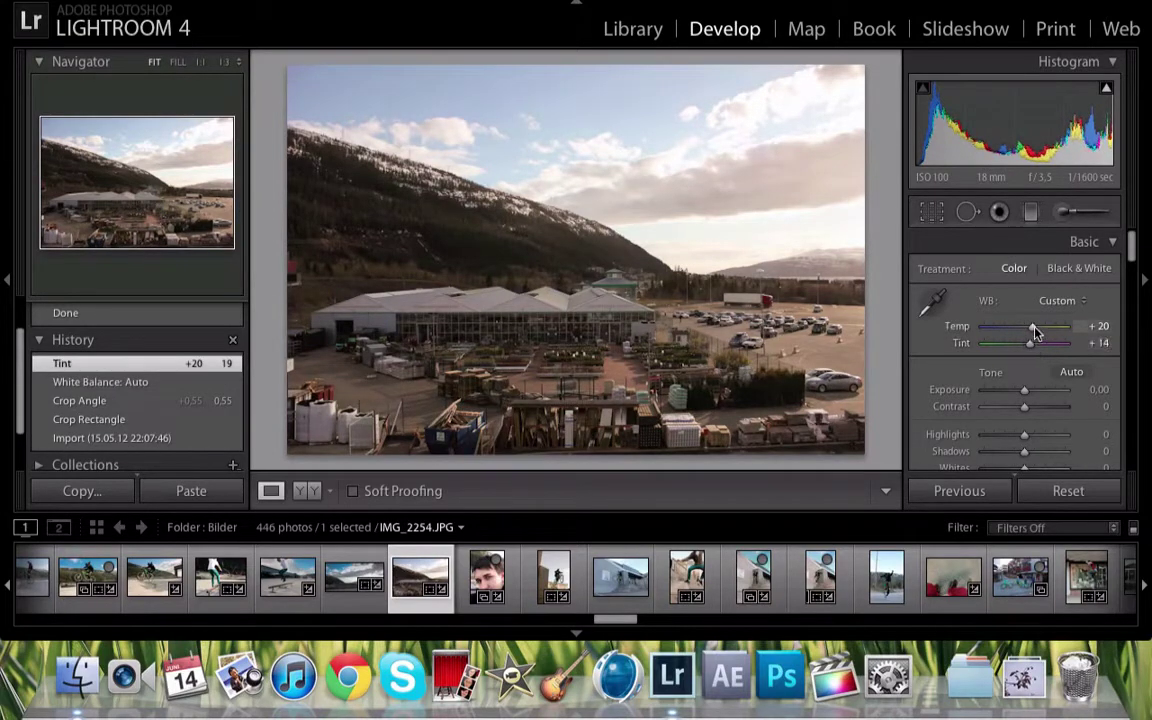
{"action": "key", "text": "shift+Down"}
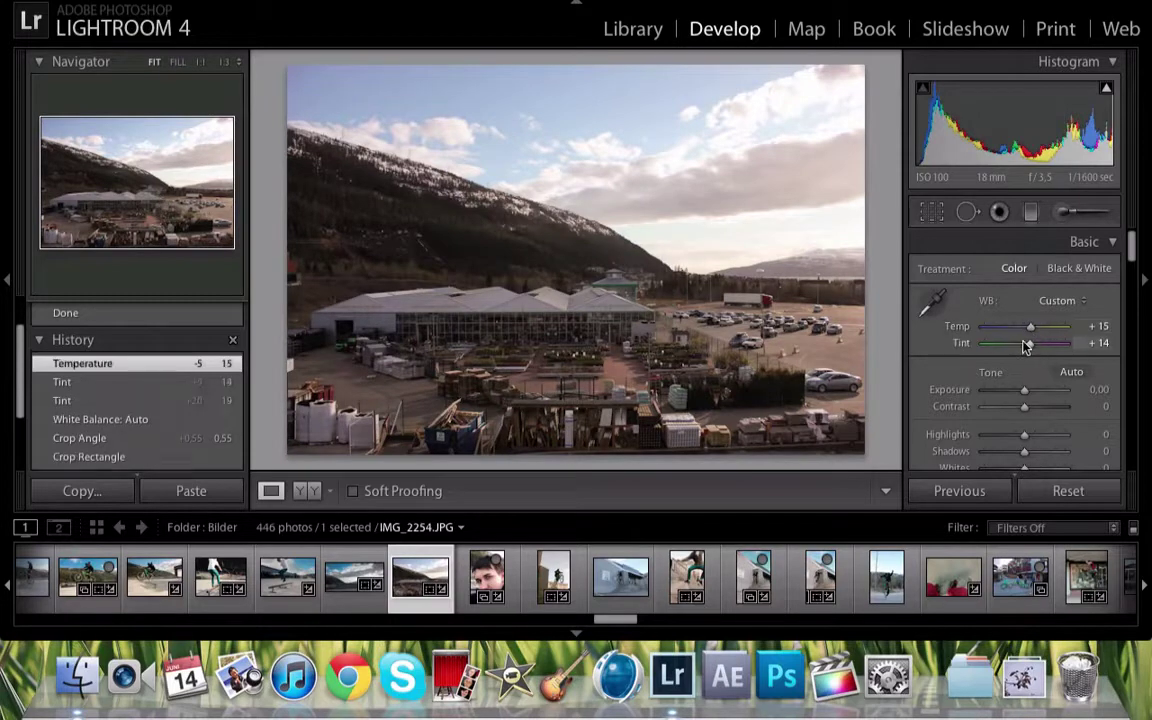
{"action": "key", "text": "shift+Down"}
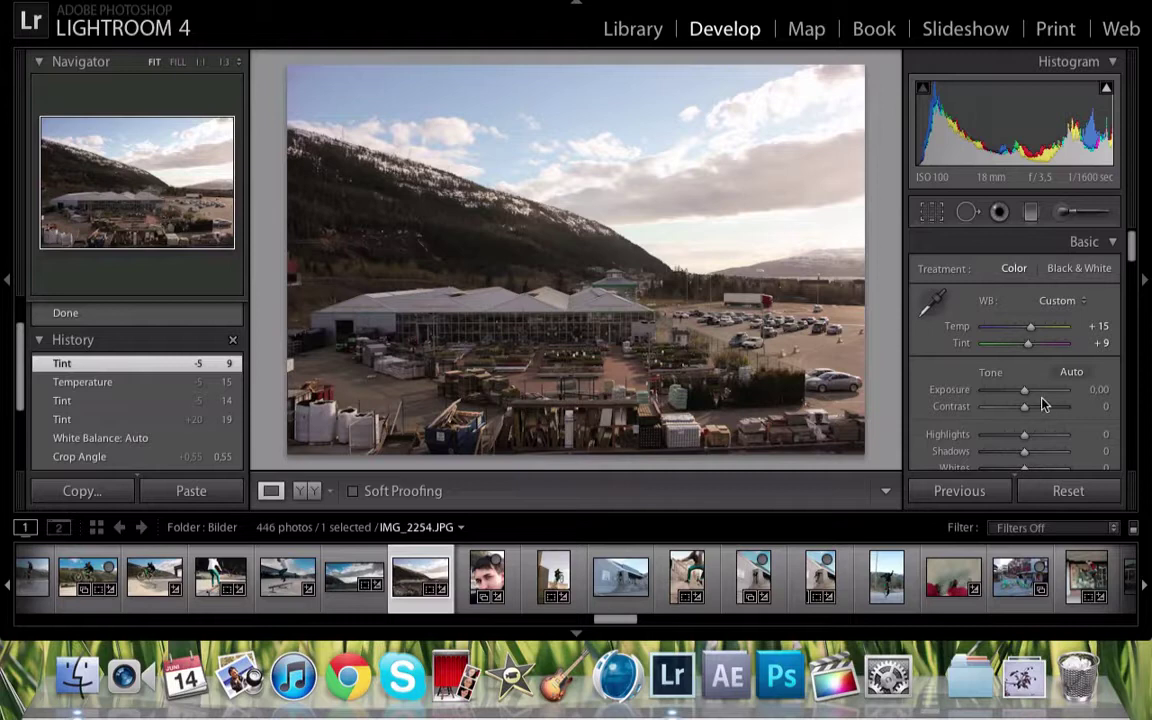
Set Exposure to −0.80, Contrast to +25 and Highlights to −48
{"action": "key", "text": "shift+Down"}
{"action": "key", "text": "shift+Down"}
{"action": "key", "text": "shift+Down"}
{"action": "key", "text": "shift+Down"}
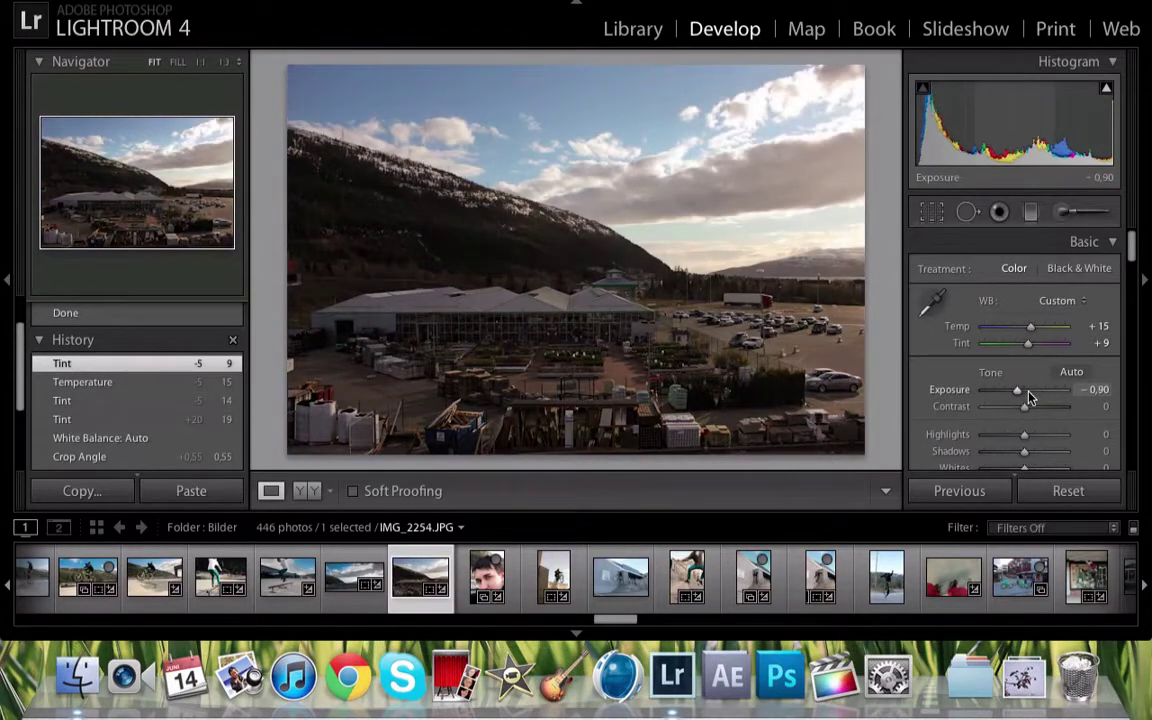
{"action": "mouse_move", "coordinate": [1107, 92]}
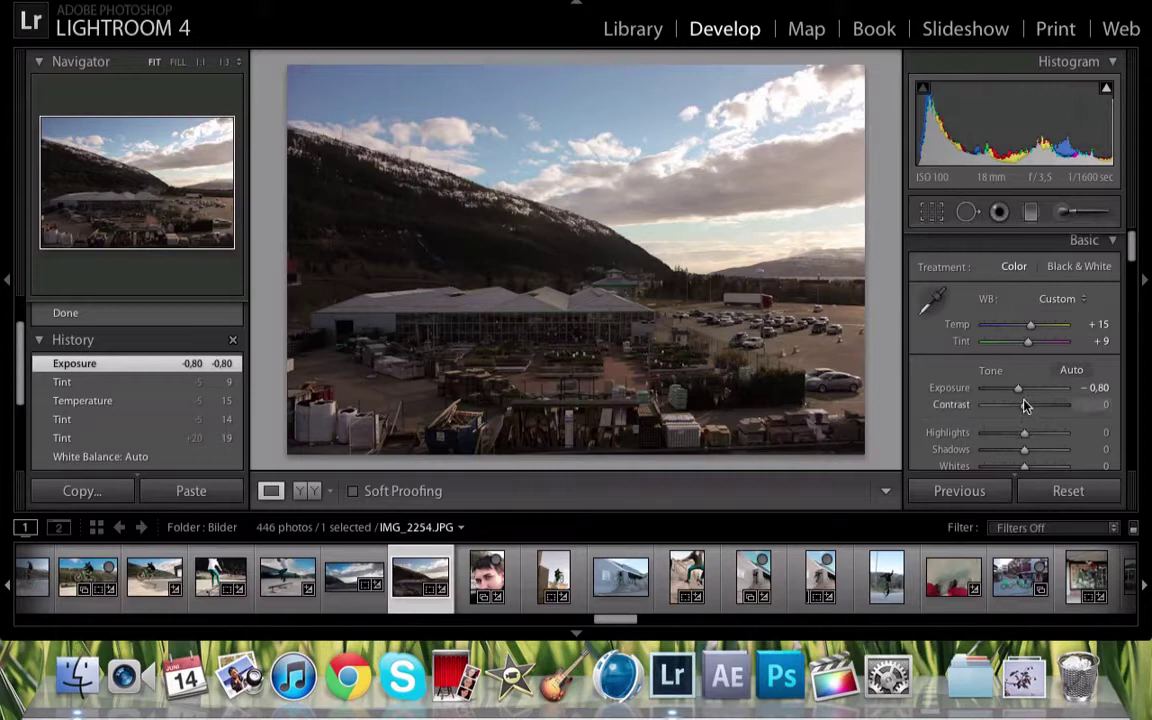
{"action": "left_click_drag", "start_coordinate": [1024, 404], "coordinate": [1029, 404]}
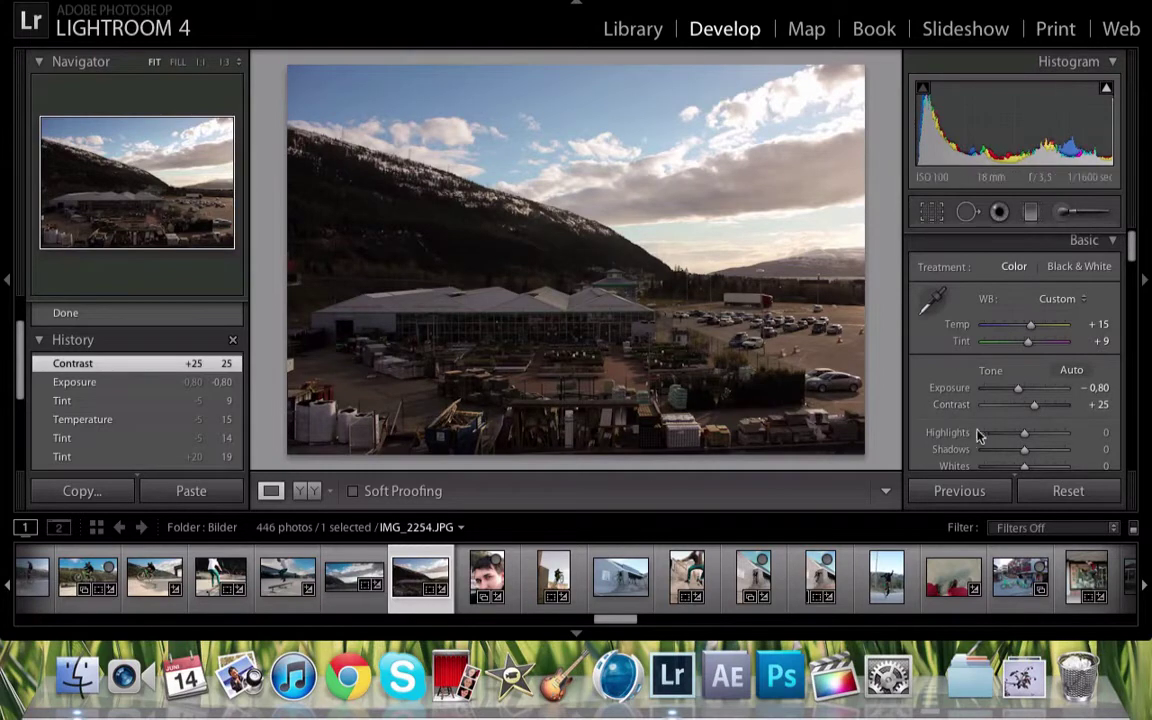
{"action": "scroll", "coordinate": [1022, 432], "scroll_direction": "down", "scroll_amount": 2}
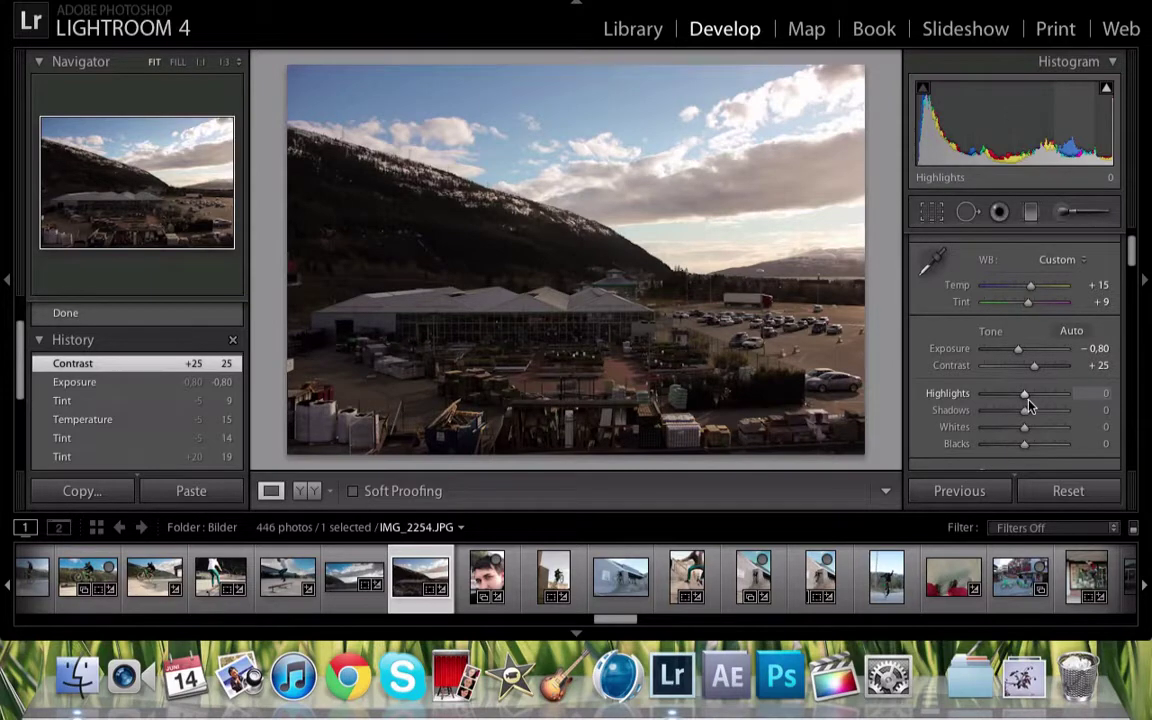
{"action": "mouse_move", "coordinate": [1026, 395]}
{"action": "left_mouse_down"}
{"action": "mouse_move", "coordinate": [1085, 398]}
{"action": "mouse_move", "coordinate": [978, 402]}
{"action": "mouse_move", "coordinate": [1100, 400]}
{"action": "mouse_move", "coordinate": [1009, 405]}
{"action": "left_mouse_up"}
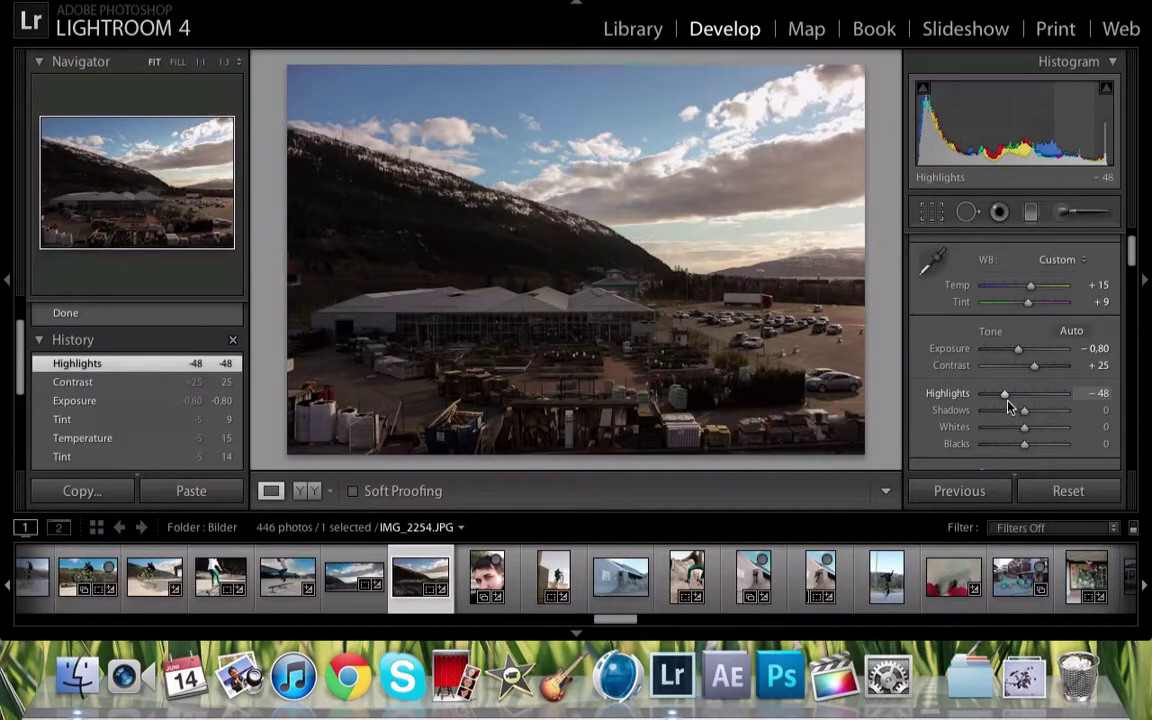
Set Shadows to +45, Whites to +10, Blacks to +5 and Highlights to −33
{"action": "key", "text": "Up"}
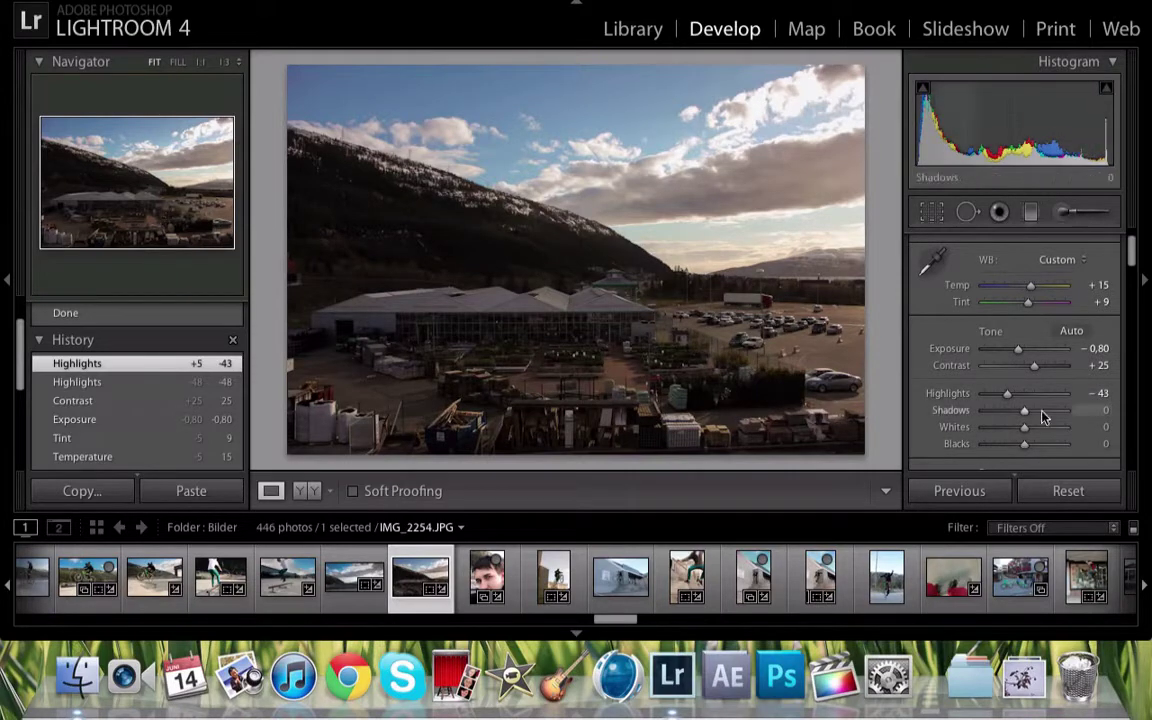
{"action": "key", "text": "Up"}
{"action": "key", "text": "Up"}
{"action": "key", "text": "Up"}
{"action": "key", "text": "Up"}
{"action": "key", "text": "Up"}
{"action": "key", "text": "Up"}
{"action": "key", "text": "Up"}
{"action": "key", "text": "Up"}
{"action": "key", "text": "Up"}
{"action": "key", "text": "Up"}
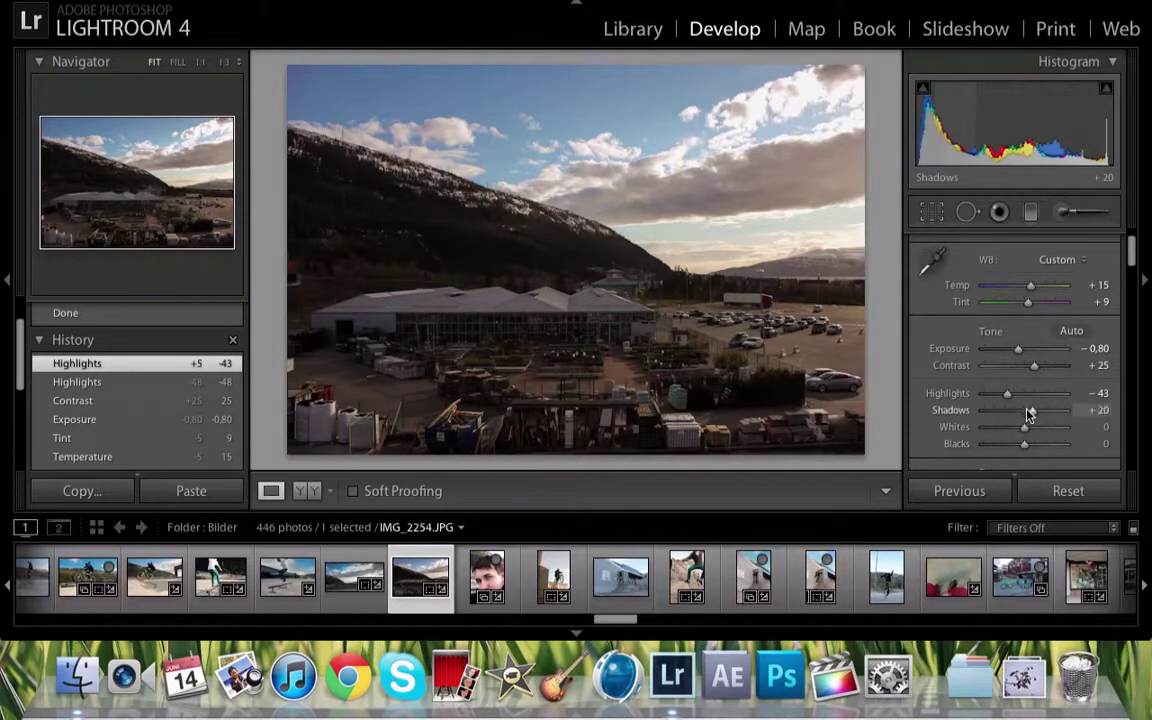
{"action": "key", "text": "Up"}
{"action": "key", "text": "Up"}
{"action": "key", "text": "Up"}
{"action": "key", "text": "Up"}
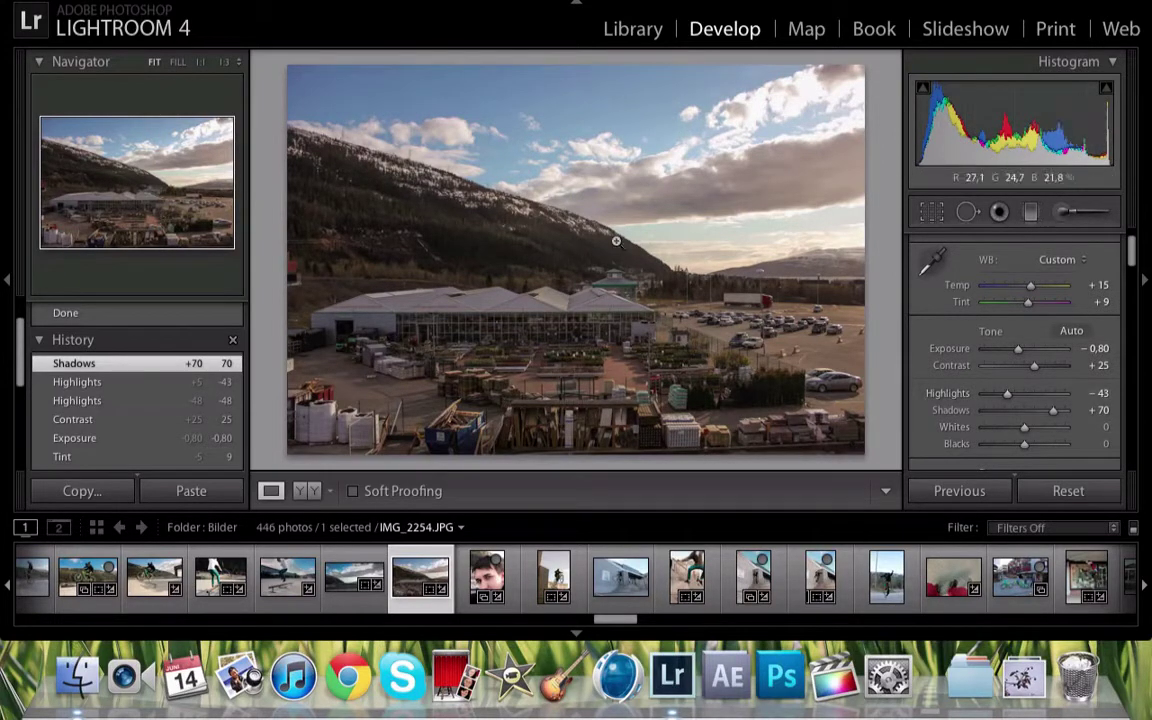
{"action": "left_click_drag", "start_coordinate": [1053, 410], "coordinate": [1049, 411]}
{"action": "left_click", "coordinate": [1038, 412]}
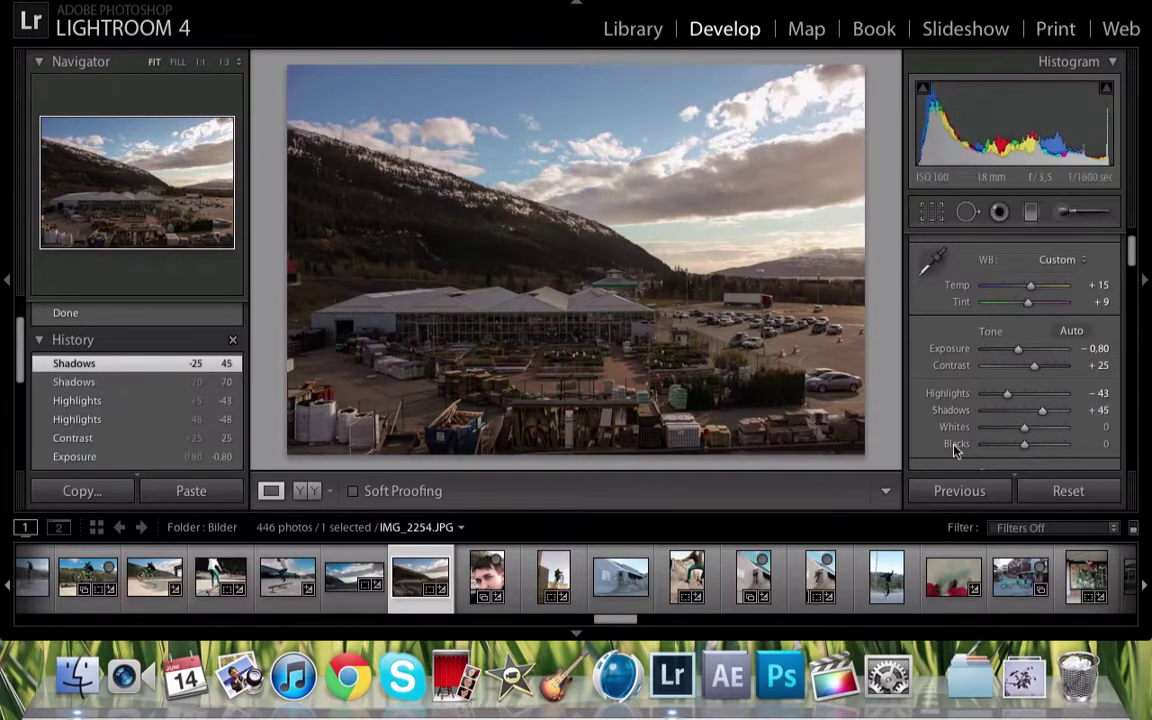
{"action": "left_click_drag", "start_coordinate": [1027, 430], "coordinate": [1030, 446]}
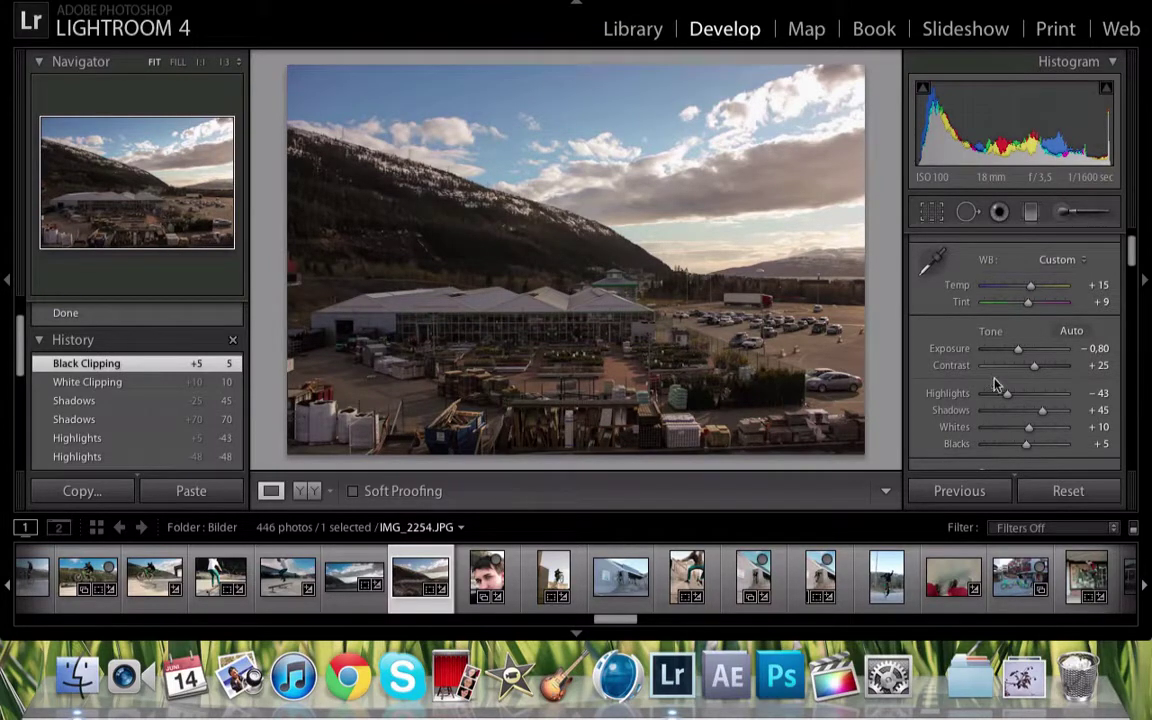
{"action": "key", "text": "Up"}
{"action": "key", "text": "Up"}
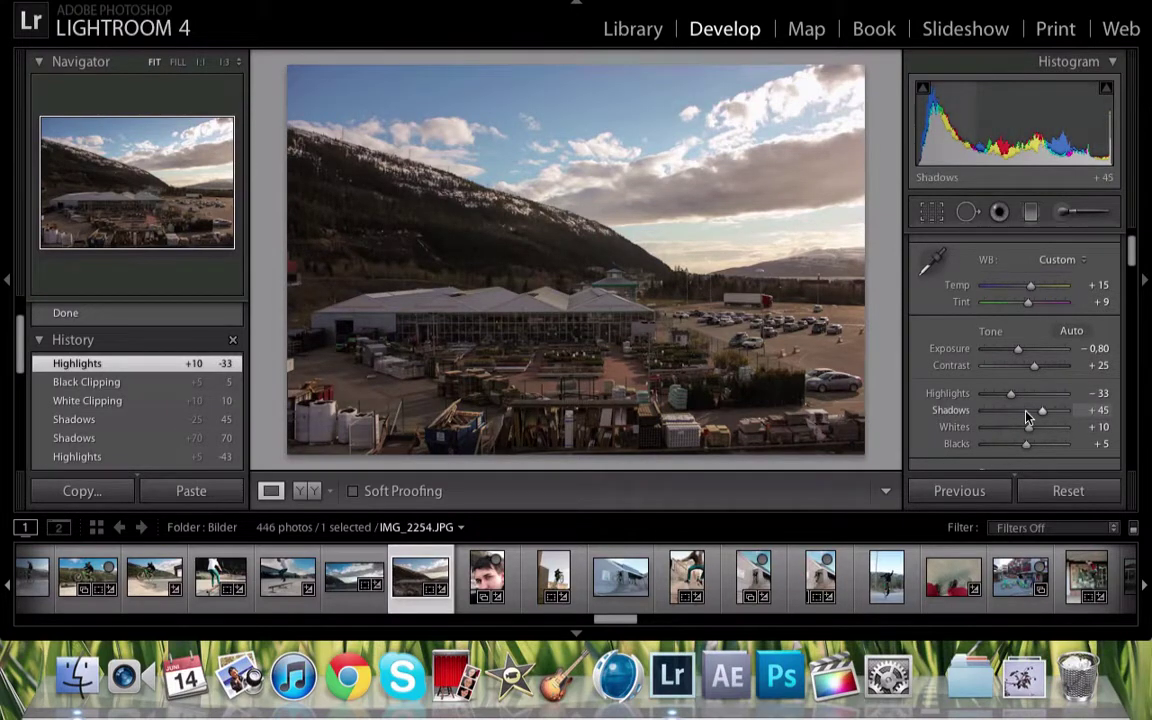
In Presence, set Clarity to 21, Vibrance to +10 and Saturation to −4
{"action": "scroll", "coordinate": [1022, 412], "scroll_direction": "down", "scroll_amount": 1}
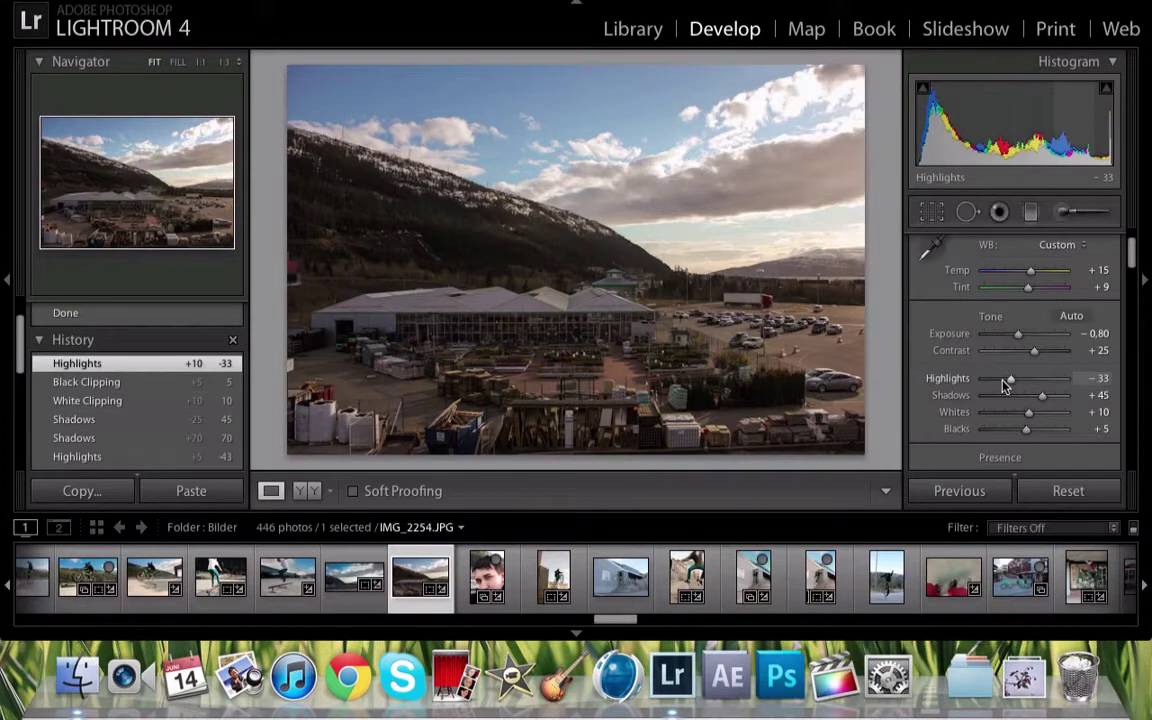
{"action": "scroll", "coordinate": [1005, 387], "scroll_direction": "down", "scroll_amount": 4}
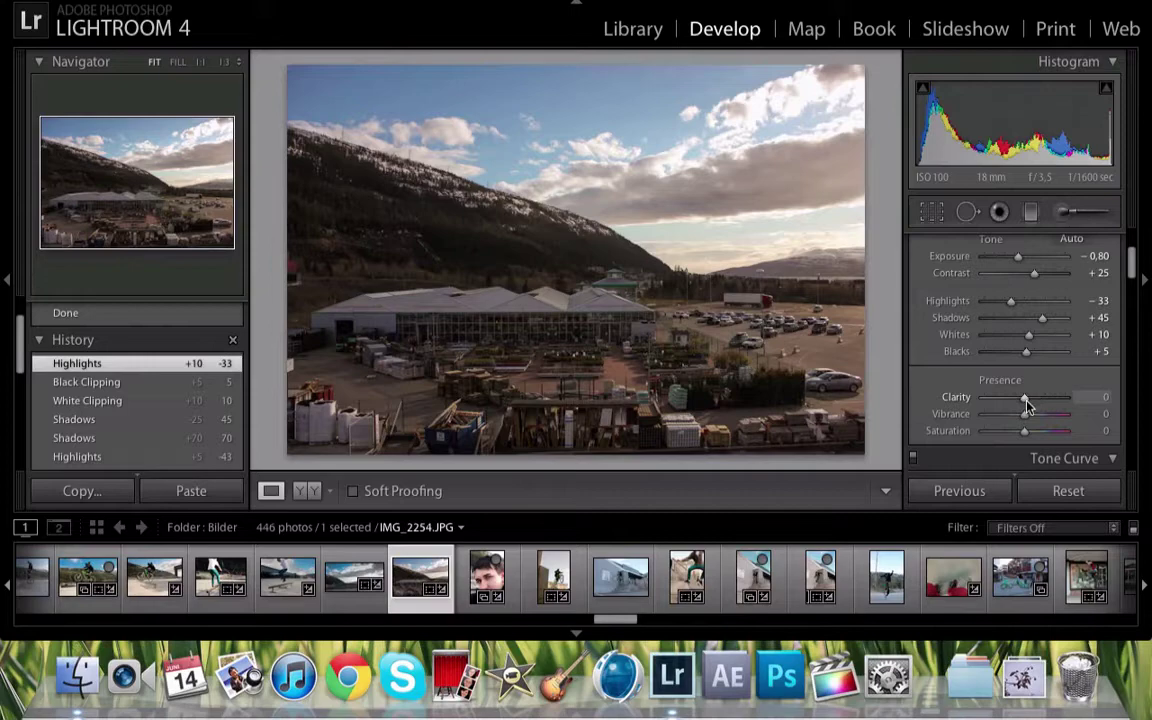
{"action": "mouse_move", "coordinate": [1023, 404]}
{"action": "left_mouse_down"}
{"action": "mouse_move", "coordinate": [1105, 400]}
{"action": "mouse_move", "coordinate": [943, 428]}
{"action": "mouse_move", "coordinate": [1036, 428]}
{"action": "mouse_move", "coordinate": [1031, 410]}
{"action": "mouse_move", "coordinate": [1045, 398]}
{"action": "left_mouse_up"}
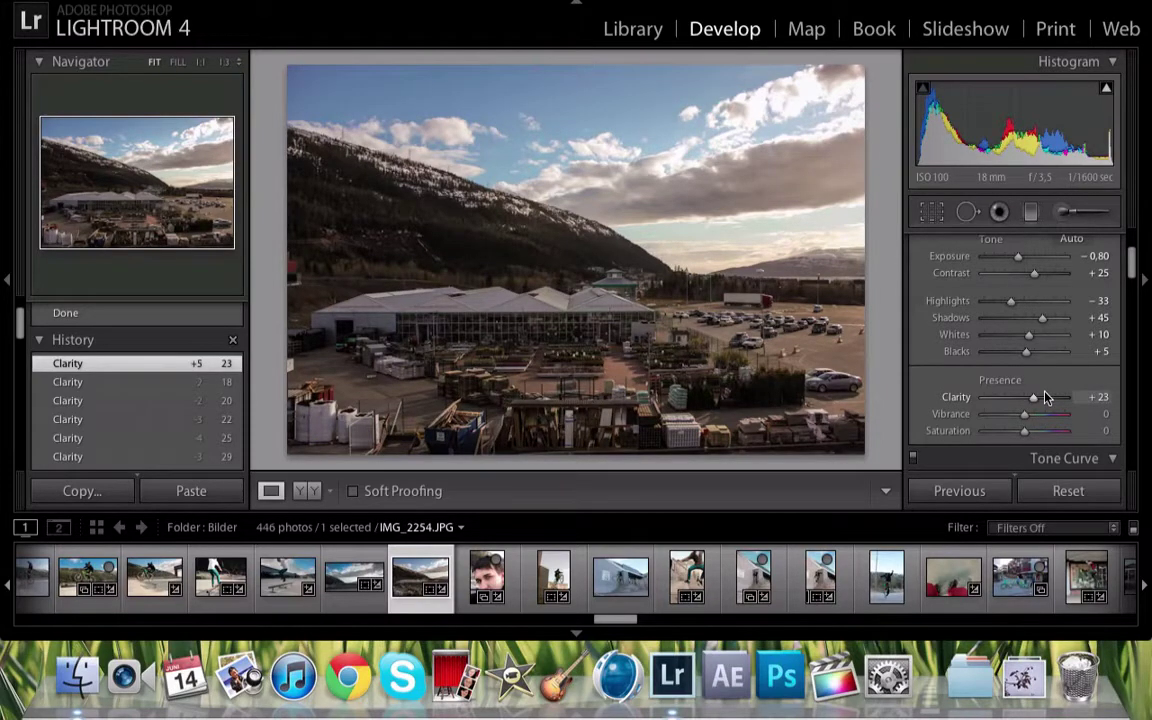
{"action": "left_click", "coordinate": [1099, 397]}
{"action": "type", "text": "21"}
{"action": "key", "text": "Return"}
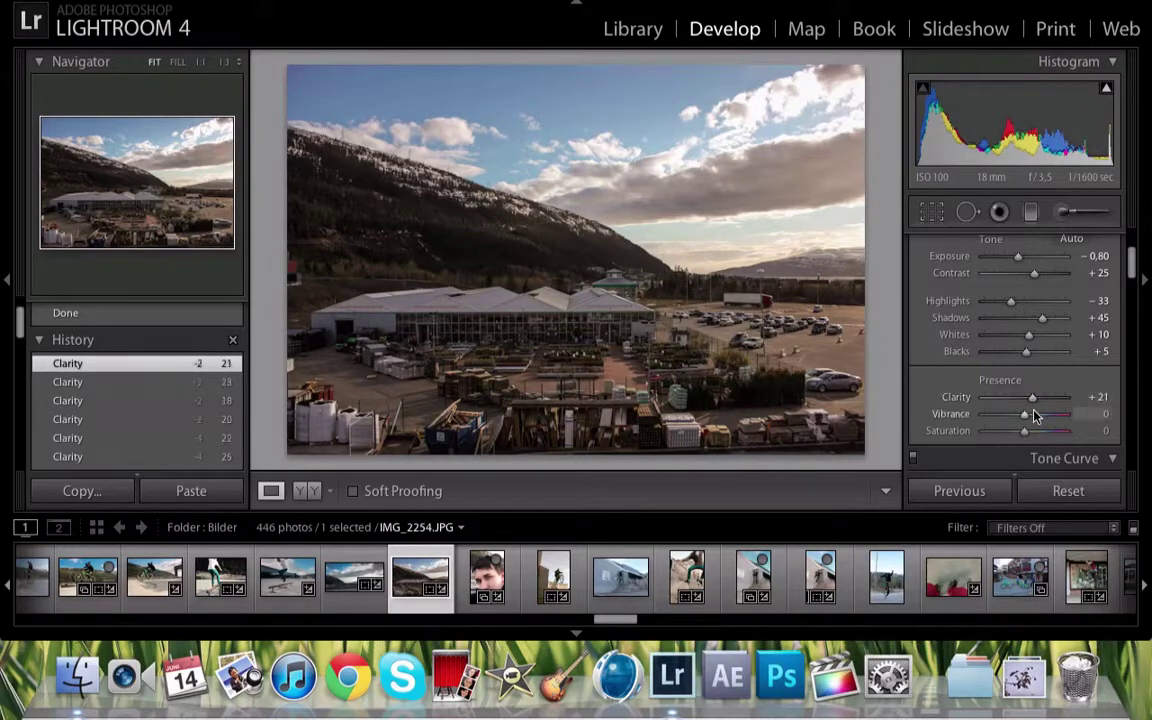
{"action": "mouse_move", "coordinate": [1026, 413]}
{"action": "left_mouse_down"}
{"action": "mouse_move", "coordinate": [1100, 414]}
{"action": "mouse_move", "coordinate": [954, 438]}
{"action": "mouse_move", "coordinate": [1036, 432]}
{"action": "mouse_move", "coordinate": [1028, 409]}
{"action": "mouse_move", "coordinate": [1033, 420]}
{"action": "mouse_move", "coordinate": [987, 432]}
{"action": "mouse_move", "coordinate": [935, 432]}
{"action": "mouse_move", "coordinate": [1121, 445]}
{"action": "mouse_move", "coordinate": [1024, 436]}
{"action": "left_mouse_up"}
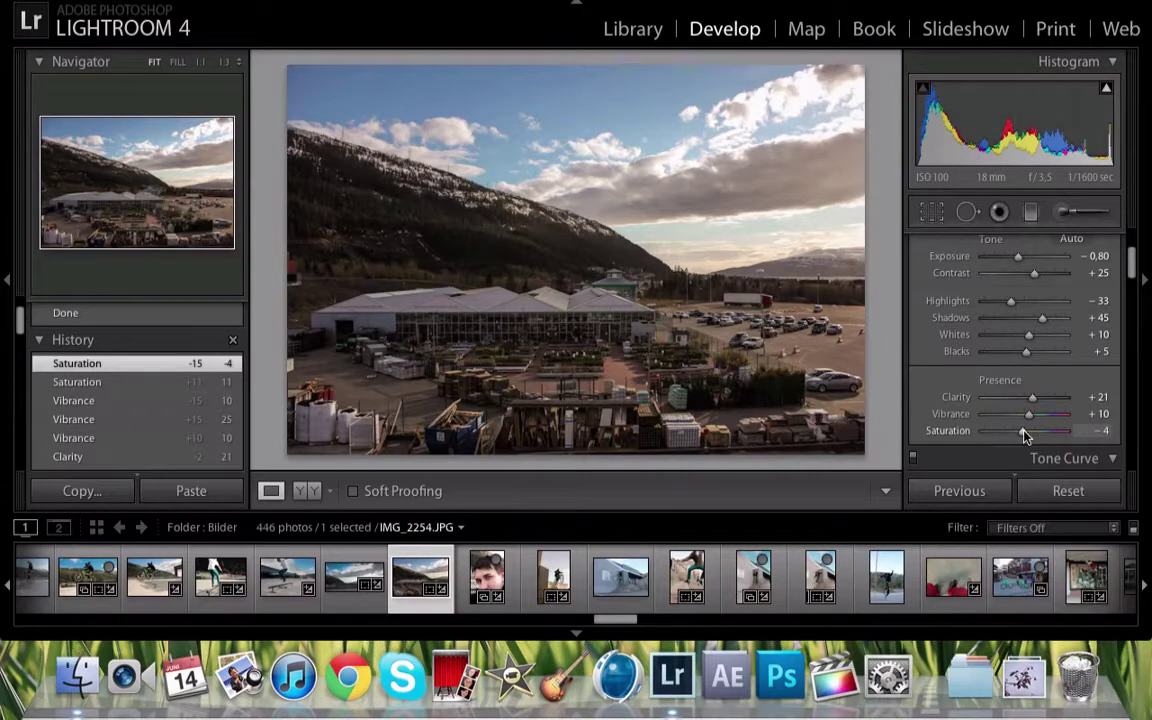
{"action": "scroll", "coordinate": [1024, 418], "scroll_direction": "down", "scroll_amount": 10}
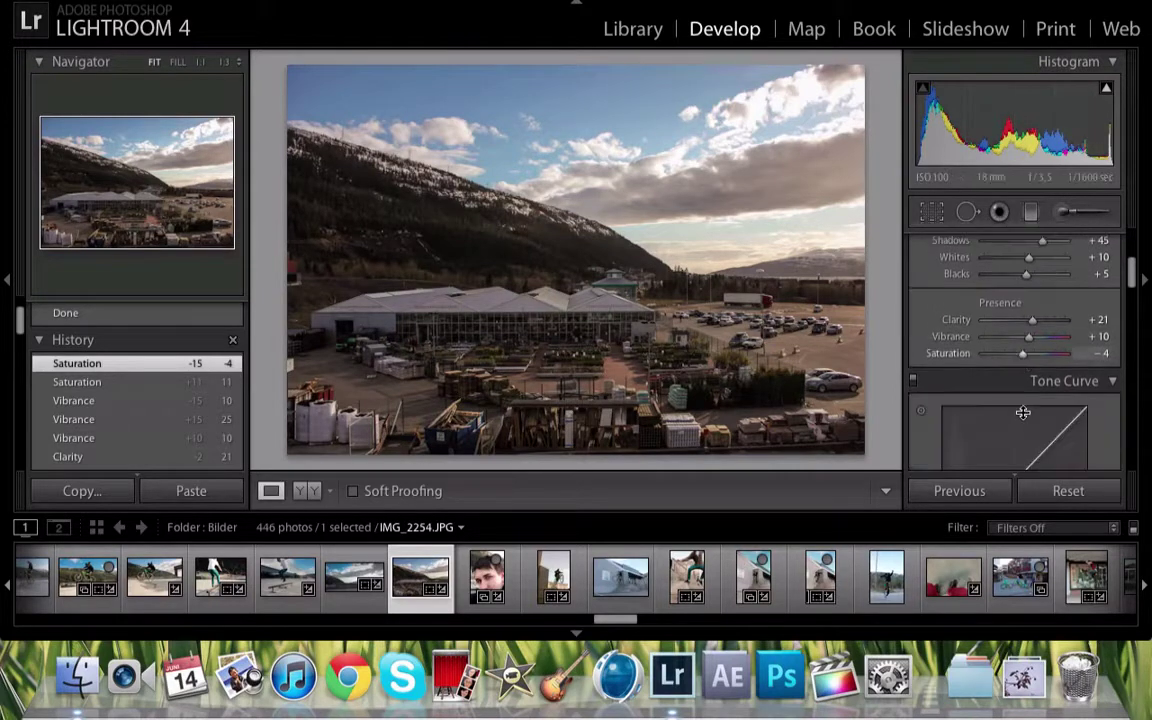
Set Tone Curve regions to Lights −10, Darks +5, Shadows +10 and Highlights +8
{"action": "scroll", "coordinate": [1024, 418], "scroll_direction": "down", "scroll_amount": 1}
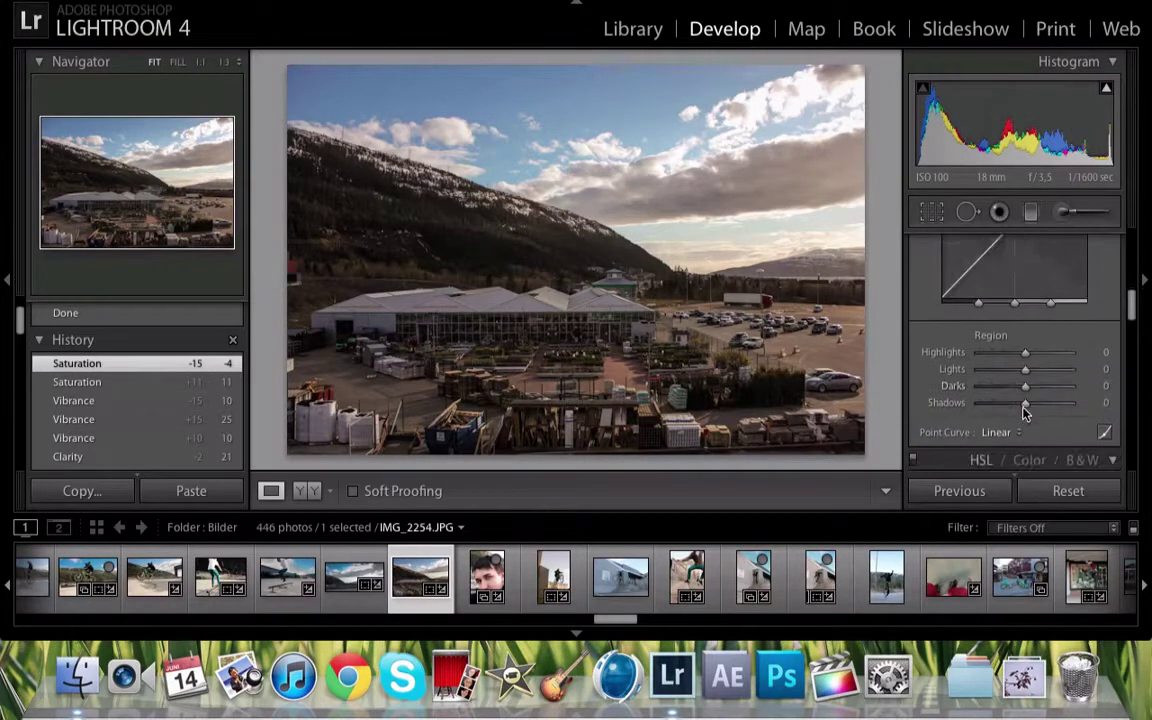
{"action": "scroll", "coordinate": [1027, 358], "scroll_direction": "up", "scroll_amount": 6}
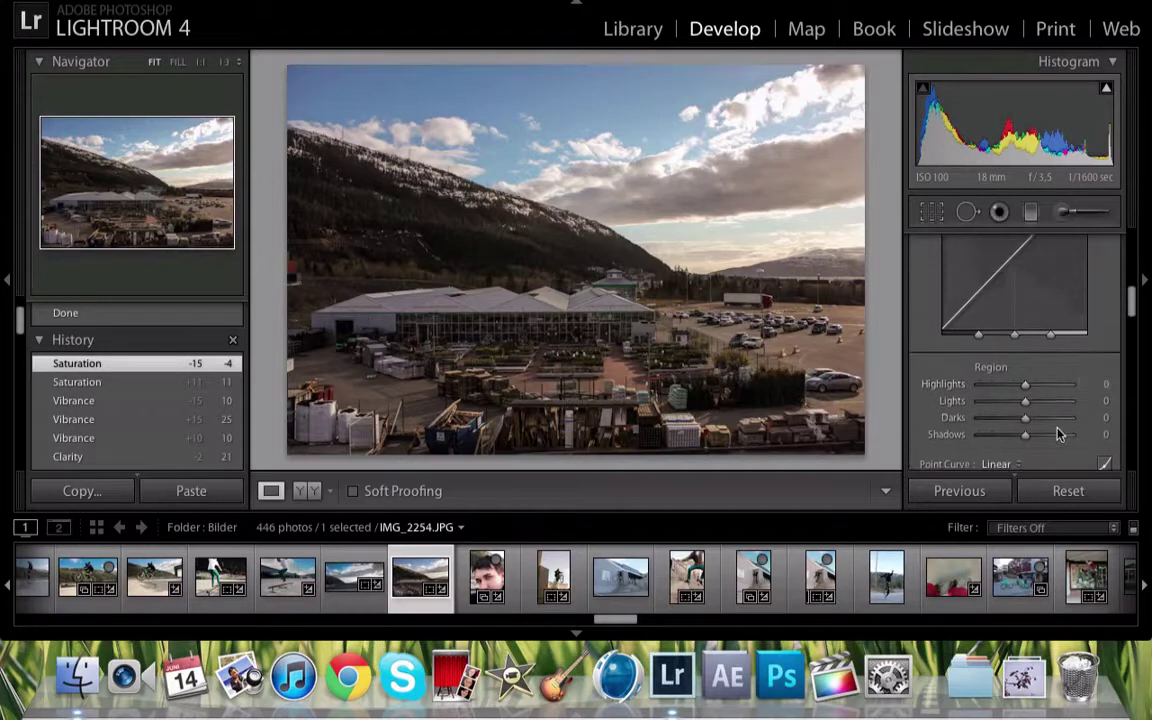
{"action": "scroll", "coordinate": [1106, 326], "scroll_direction": "down", "scroll_amount": 5}
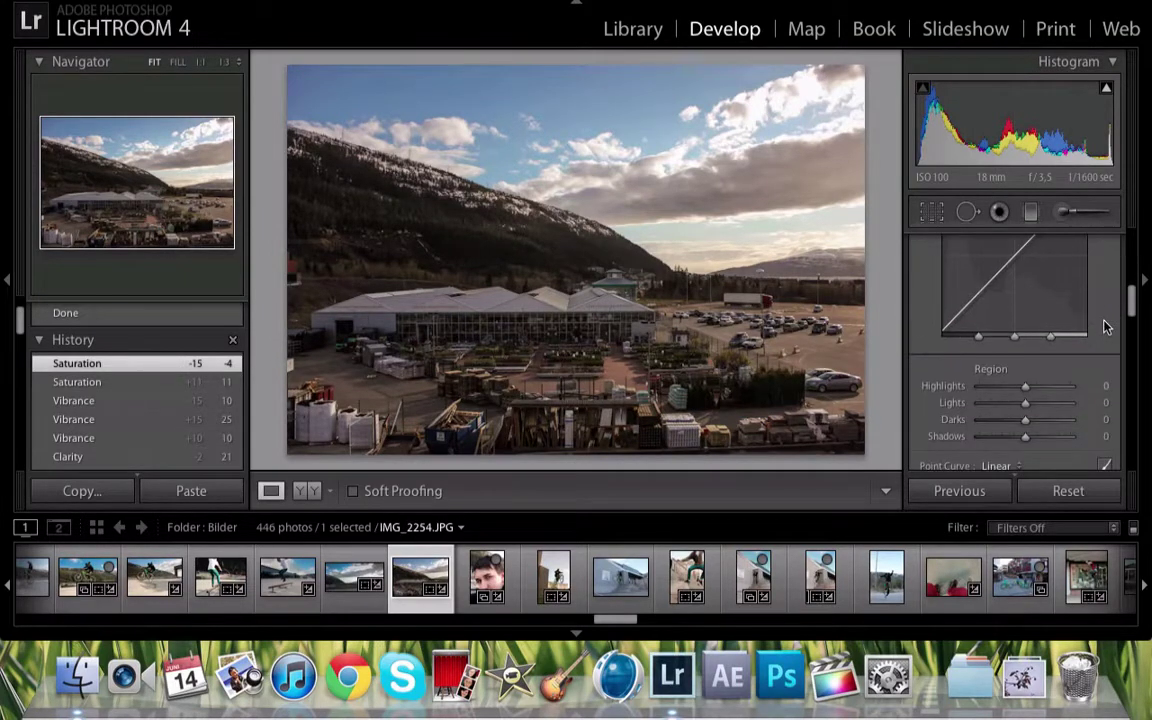
{"action": "left_click", "coordinate": [1019, 405]}
{"action": "left_click", "coordinate": [1021, 420]}
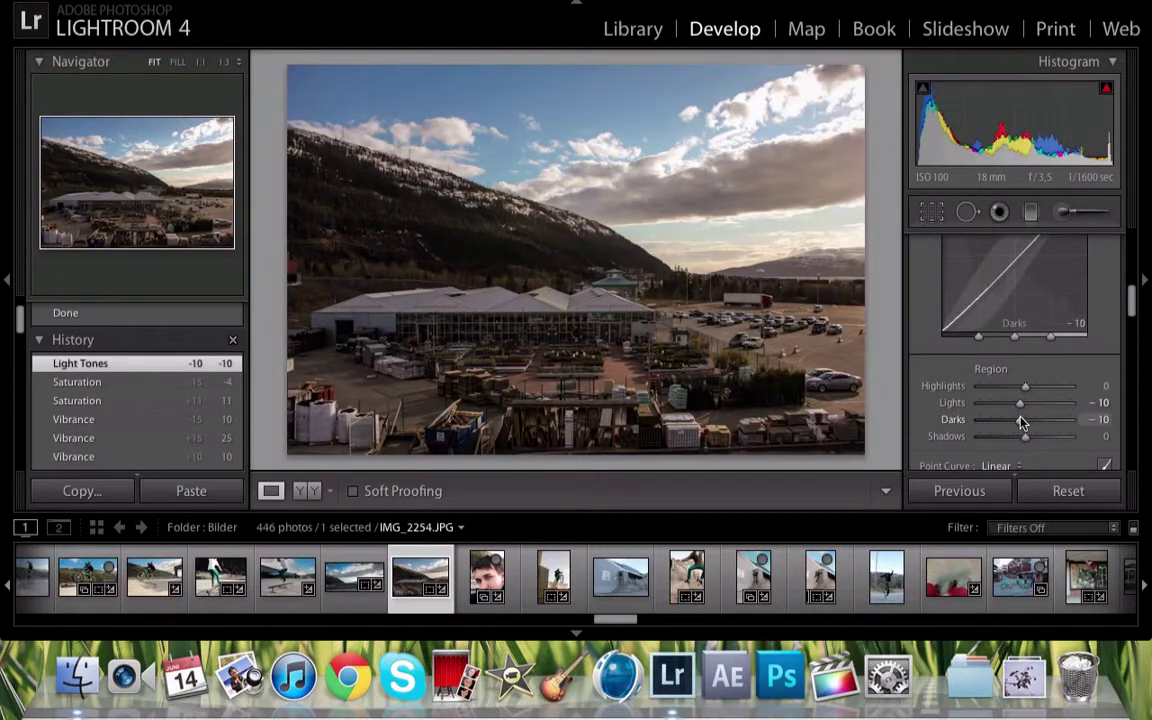
{"action": "left_click_drag", "start_coordinate": [1021, 420], "coordinate": [1030, 425]}
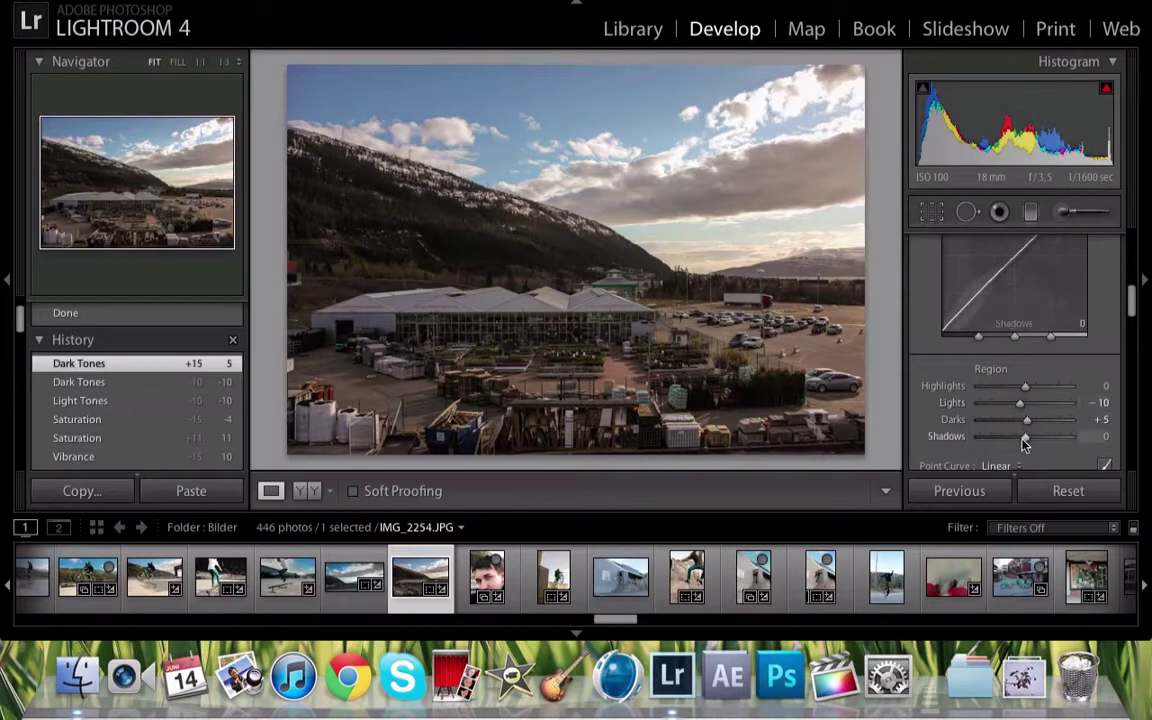
{"action": "left_click_drag", "start_coordinate": [1028, 444], "coordinate": [1031, 446]}
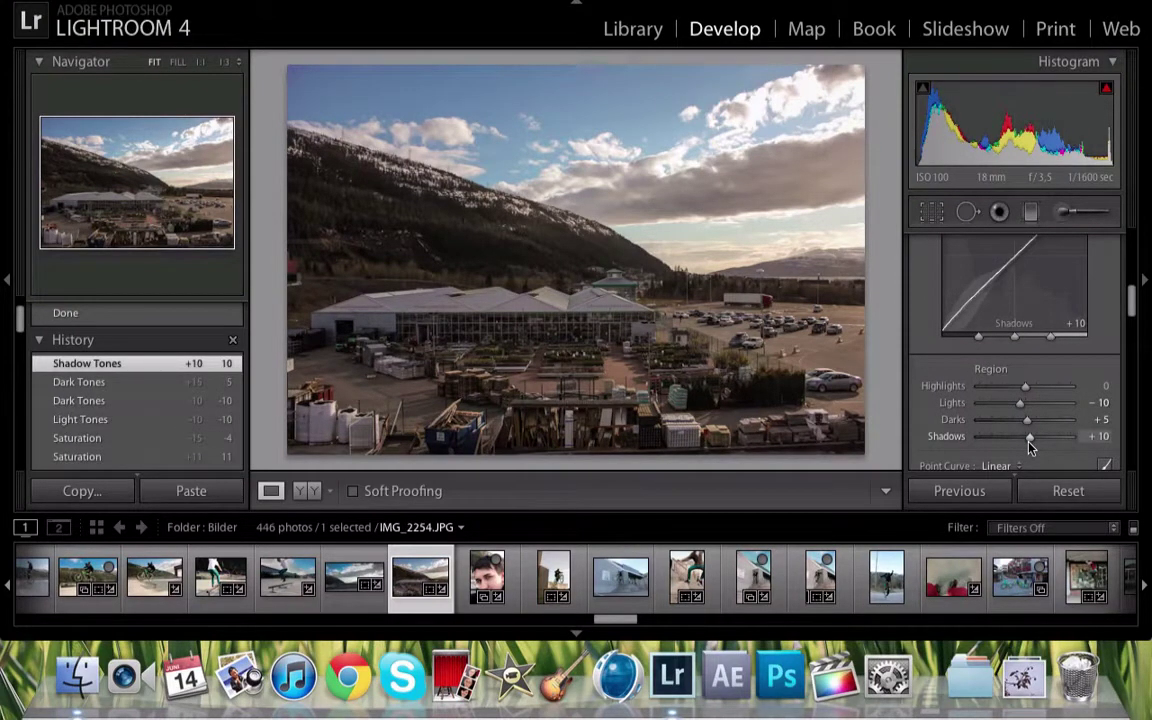
{"action": "scroll", "coordinate": [1030, 447], "scroll_direction": "down", "scroll_amount": 3}
{"action": "scroll", "coordinate": [1030, 447], "scroll_direction": "up", "scroll_amount": 2}
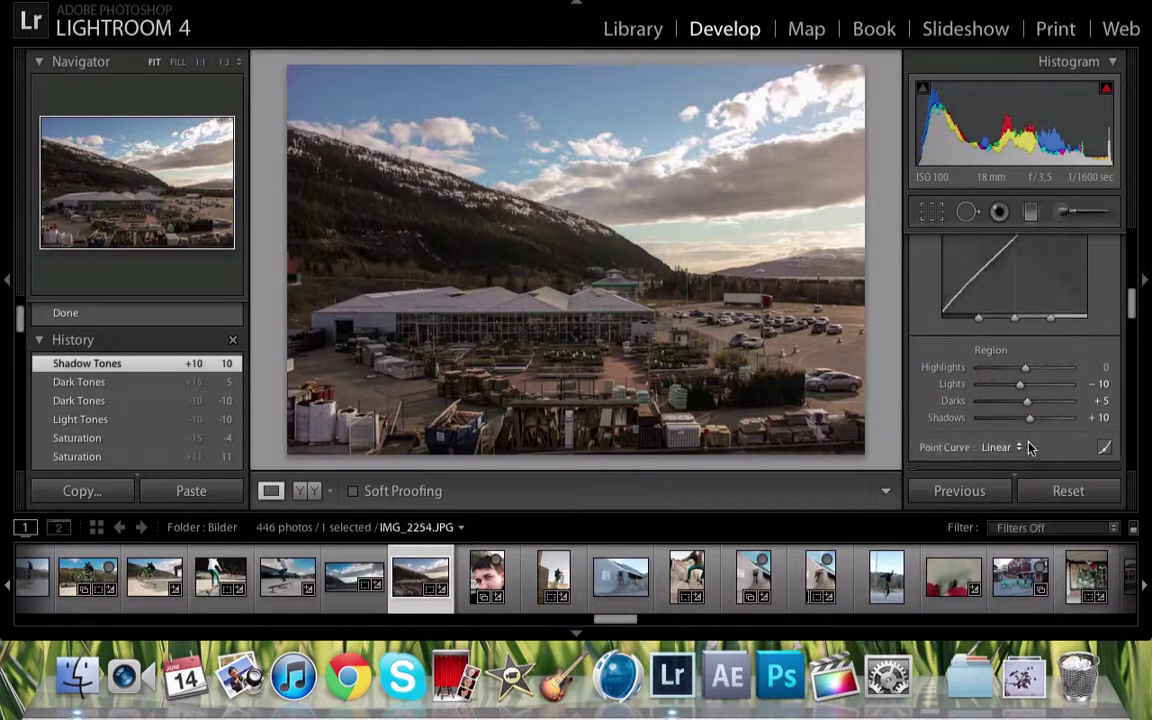
{"action": "mouse_move", "coordinate": [1026, 370]}
{"action": "left_mouse_down"}
{"action": "mouse_move", "coordinate": [1046, 378]}
{"action": "mouse_move", "coordinate": [1014, 382]}
{"action": "mouse_move", "coordinate": [1110, 386]}
{"action": "mouse_move", "coordinate": [1008, 350]}
{"action": "mouse_move", "coordinate": [941, 369]}
{"action": "mouse_move", "coordinate": [1031, 374]}
{"action": "left_mouse_up"}
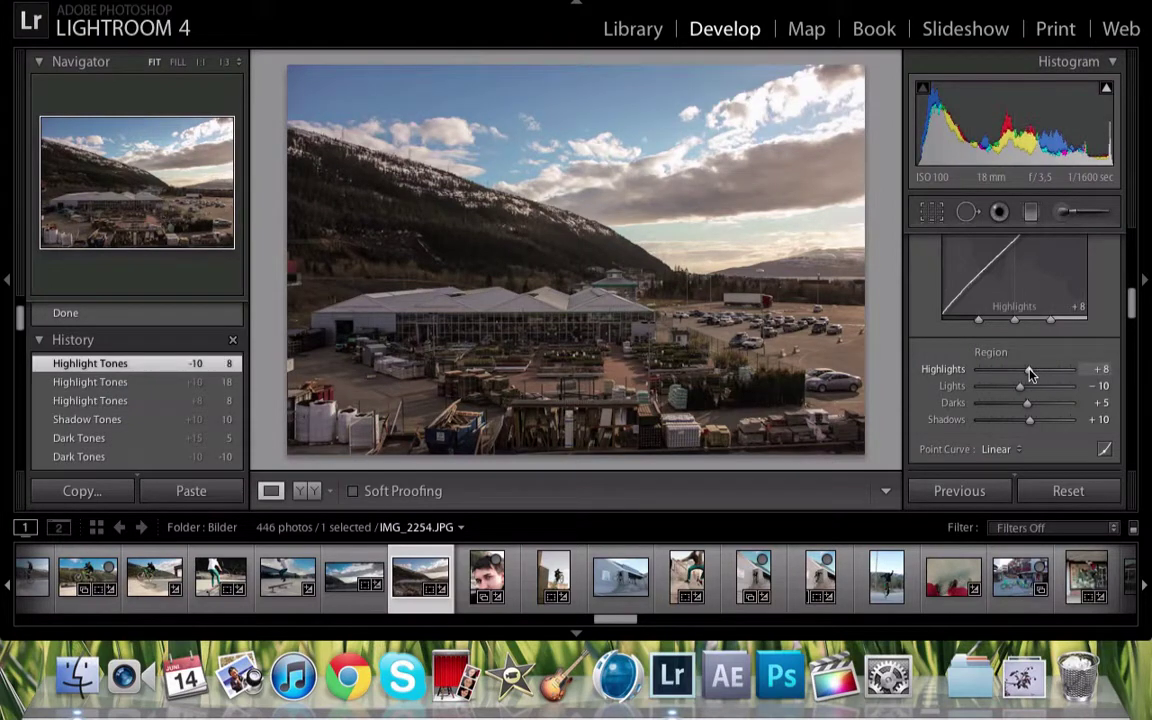
Split-tone highlights Hue 51/Saturation 10 and shadows Hue 255/Saturation 10, then inspect the sky at 1:1
{"action": "scroll", "coordinate": [1031, 374], "scroll_direction": "down", "scroll_amount": 5}
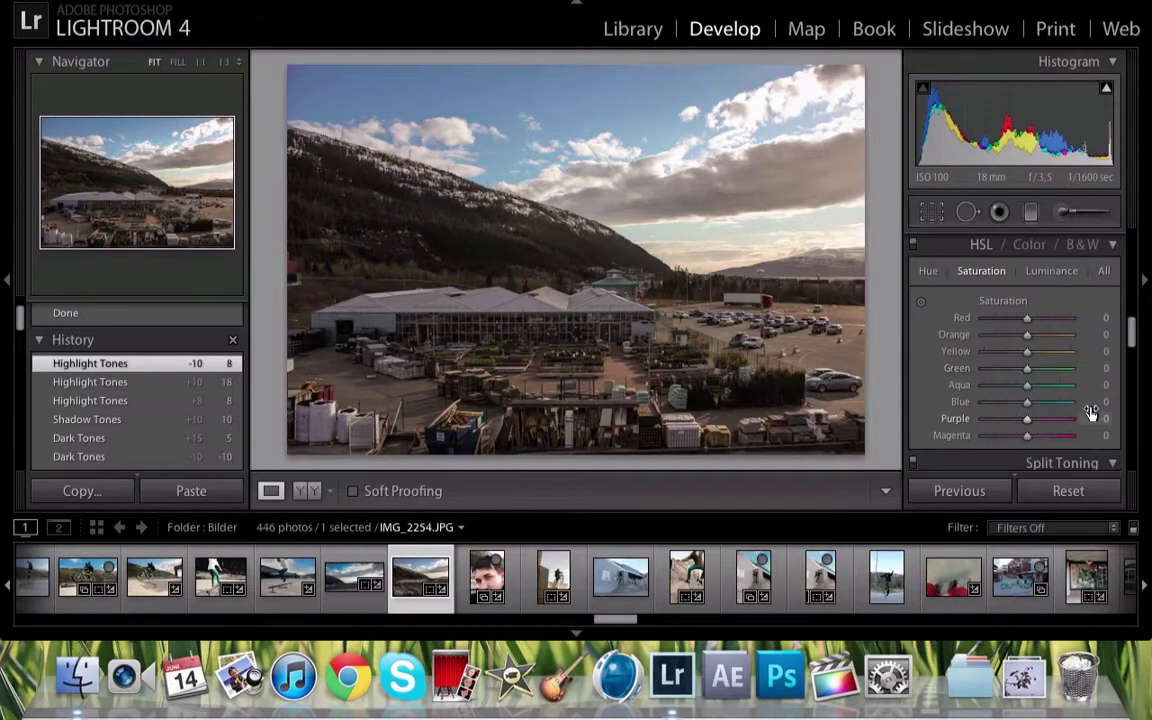
{"action": "scroll", "coordinate": [1085, 404], "scroll_direction": "up", "scroll_amount": 3}
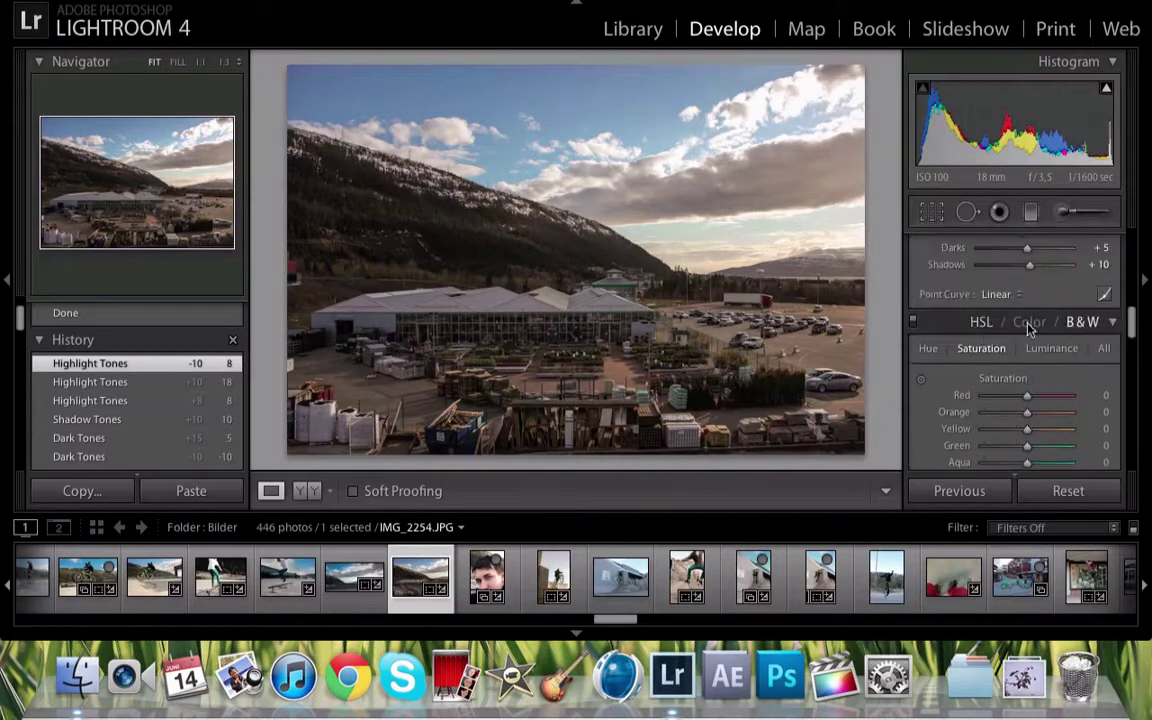
{"action": "scroll", "coordinate": [1050, 402], "scroll_direction": "down", "scroll_amount": 5}
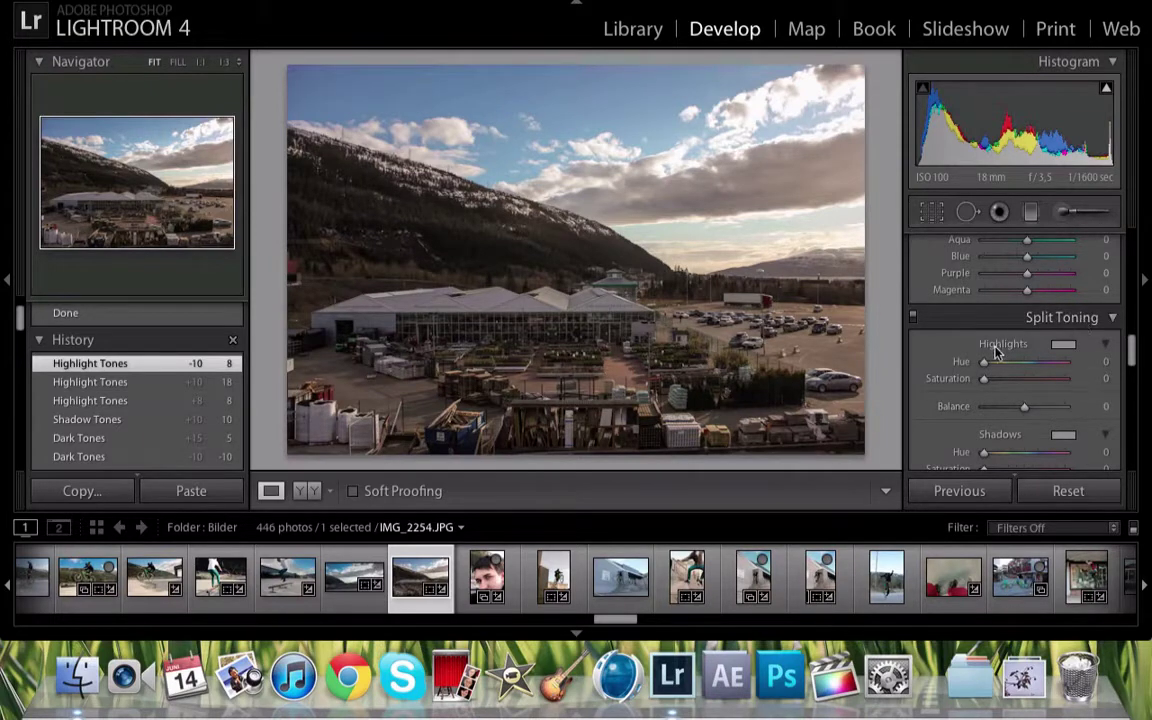
{"action": "scroll", "coordinate": [995, 352], "scroll_direction": "down", "scroll_amount": 1}
{"action": "mouse_move", "coordinate": [985, 347]}
{"action": "left_mouse_down"}
{"action": "mouse_move", "coordinate": [1000, 350]}
{"action": "mouse_move", "coordinate": [987, 372]}
{"action": "mouse_move", "coordinate": [1022, 348]}
{"action": "mouse_move", "coordinate": [1090, 354]}
{"action": "mouse_move", "coordinate": [972, 360]}
{"action": "mouse_move", "coordinate": [985, 358]}
{"action": "left_mouse_up"}
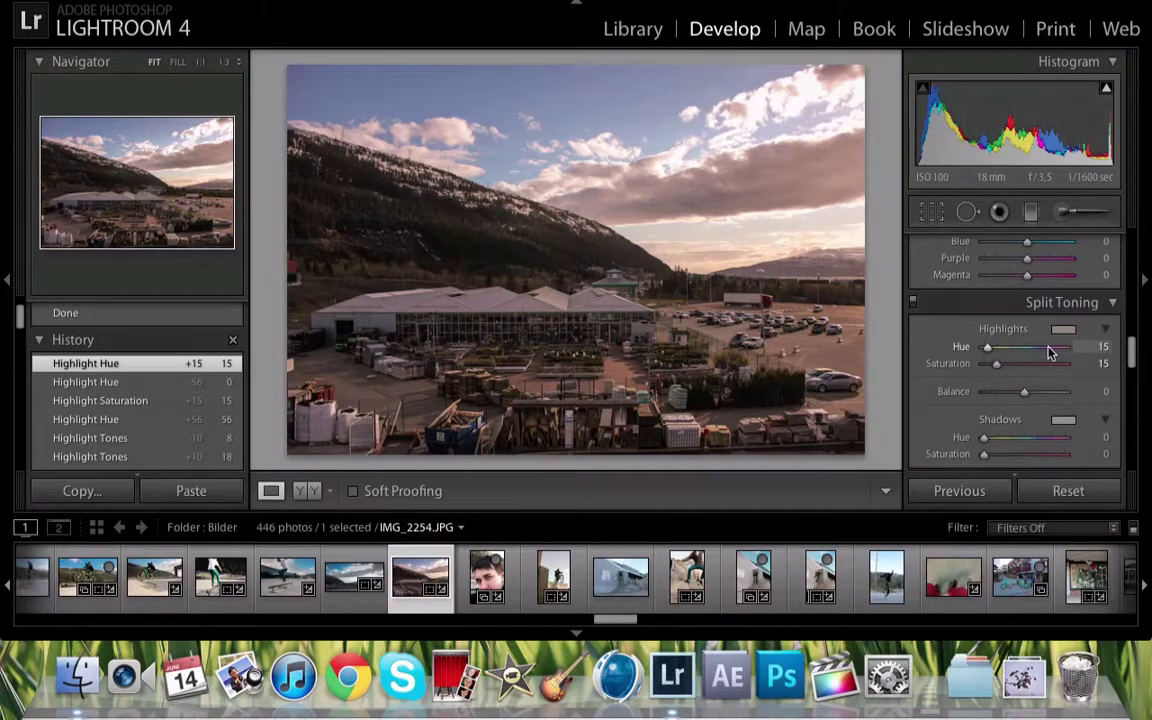
{"action": "scroll", "coordinate": [1032, 422], "scroll_direction": "down", "scroll_amount": 1}
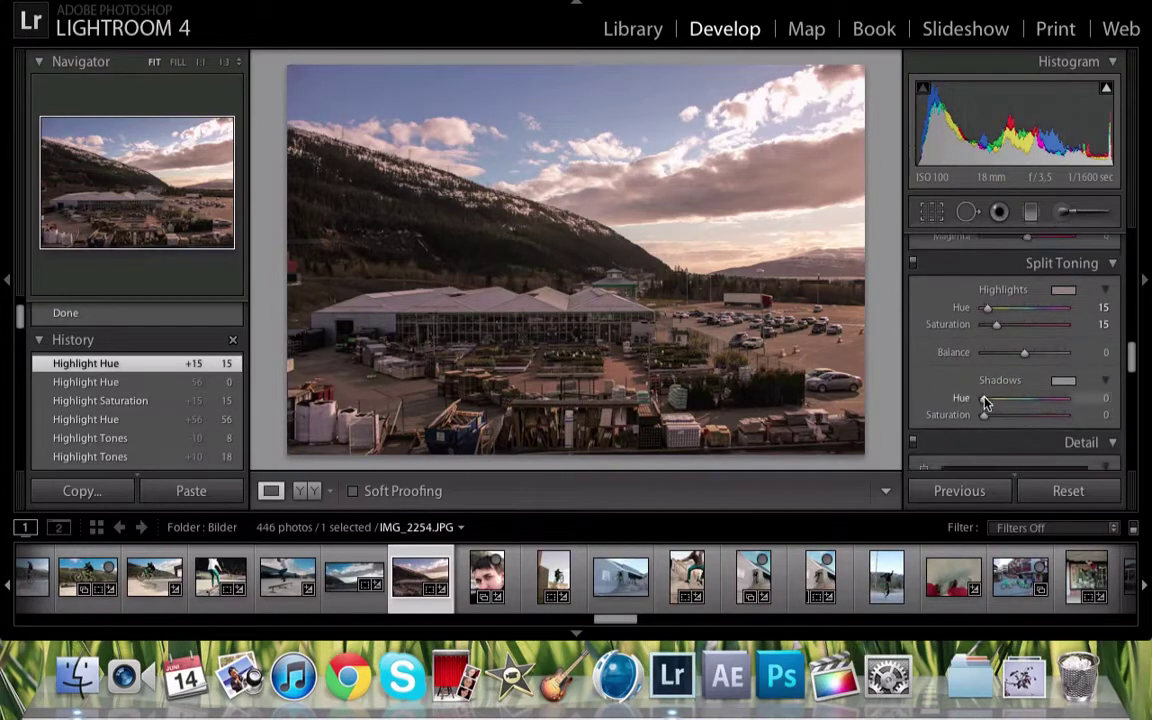
{"action": "left_click_drag", "start_coordinate": [983, 397], "coordinate": [989, 424]}
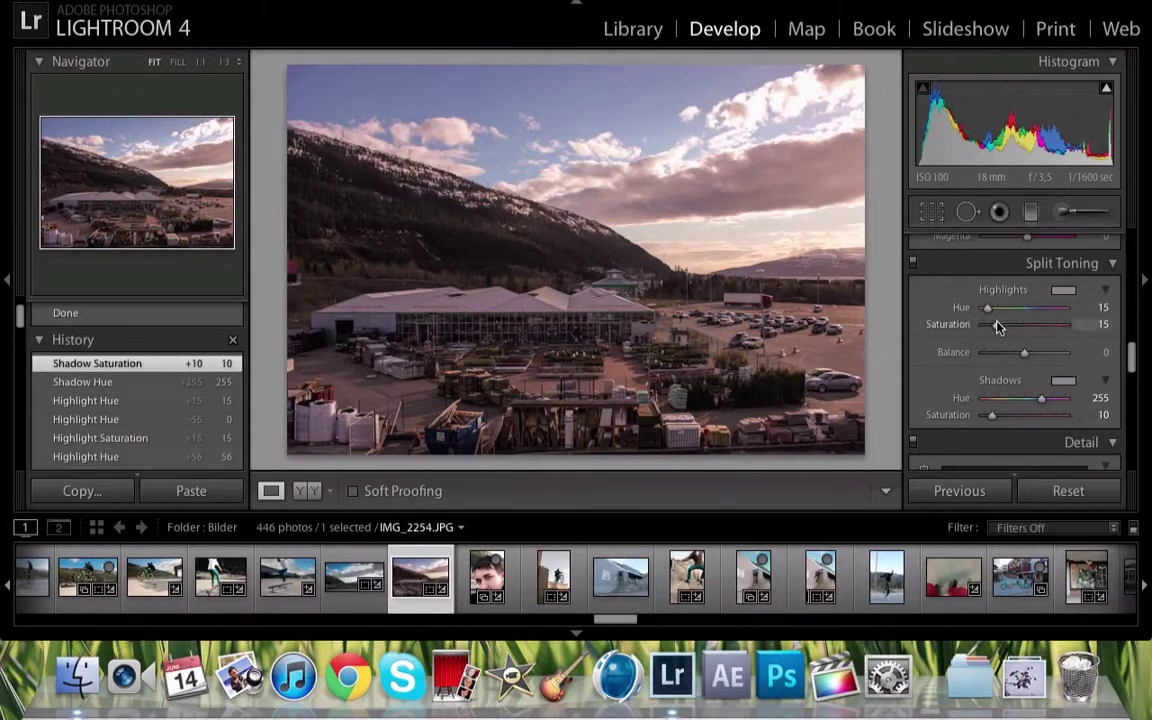
{"action": "left_click_drag", "start_coordinate": [997, 326], "coordinate": [996, 326]}
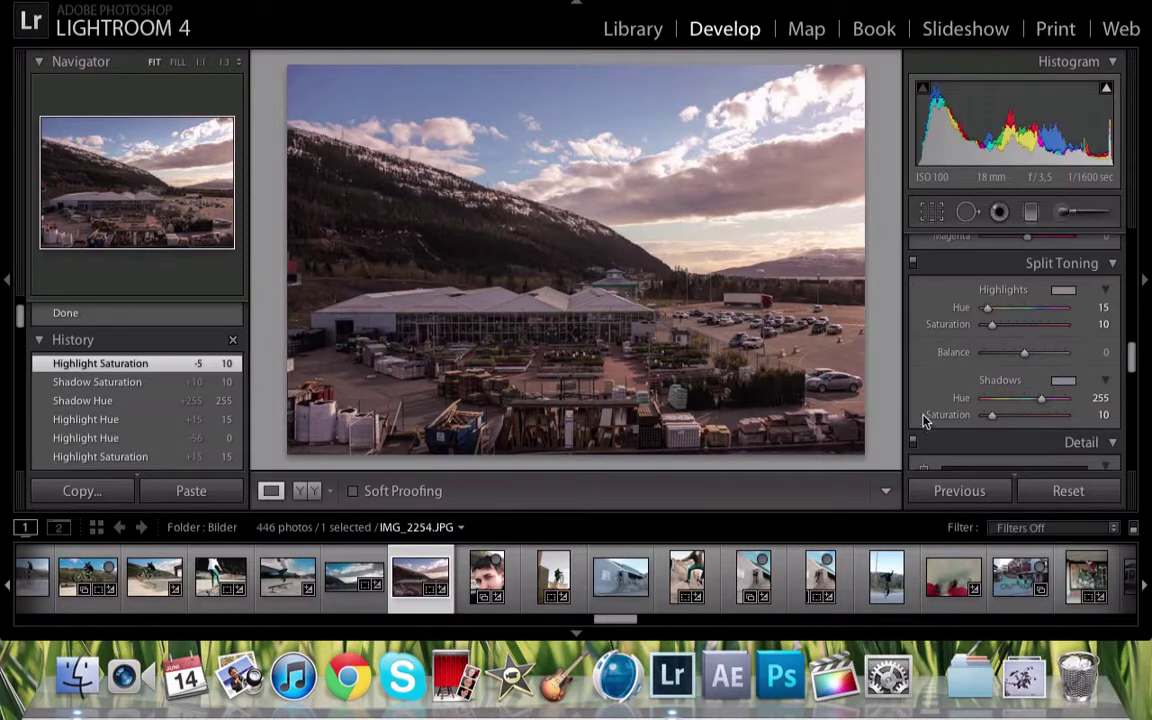
{"action": "mouse_move", "coordinate": [987, 309]}
{"action": "left_mouse_down"}
{"action": "mouse_move", "coordinate": [1070, 317]}
{"action": "mouse_move", "coordinate": [995, 313]}
{"action": "left_mouse_up"}
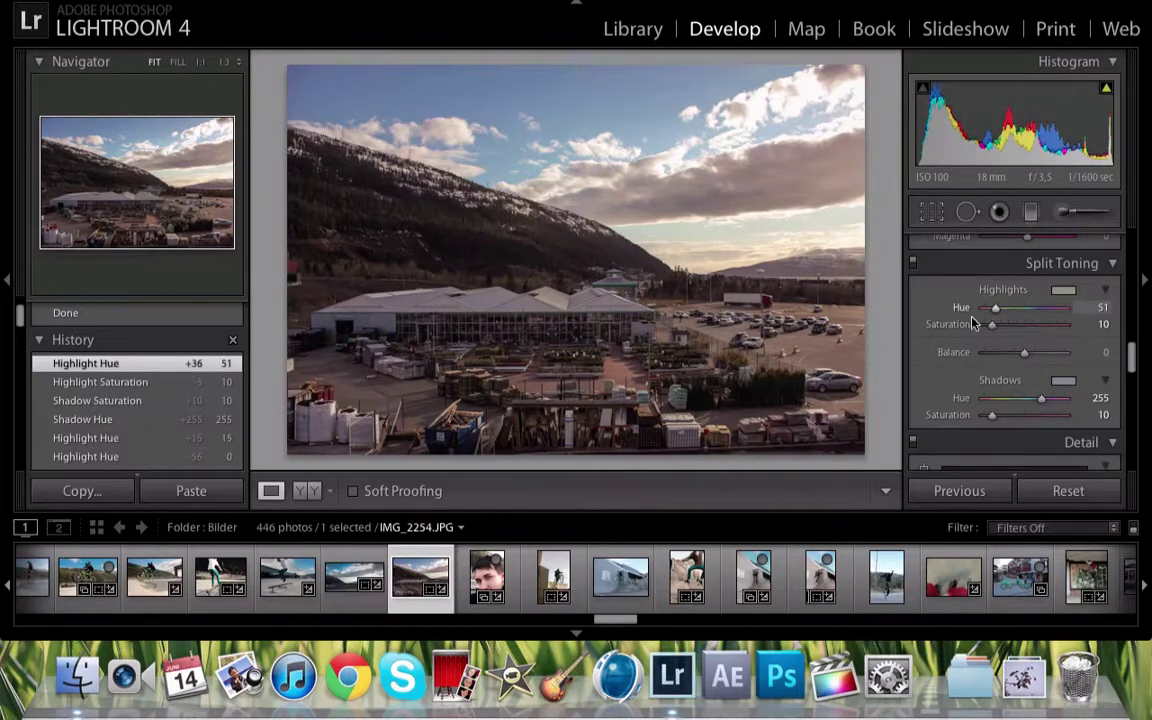
{"action": "left_click", "coordinate": [694, 239]}
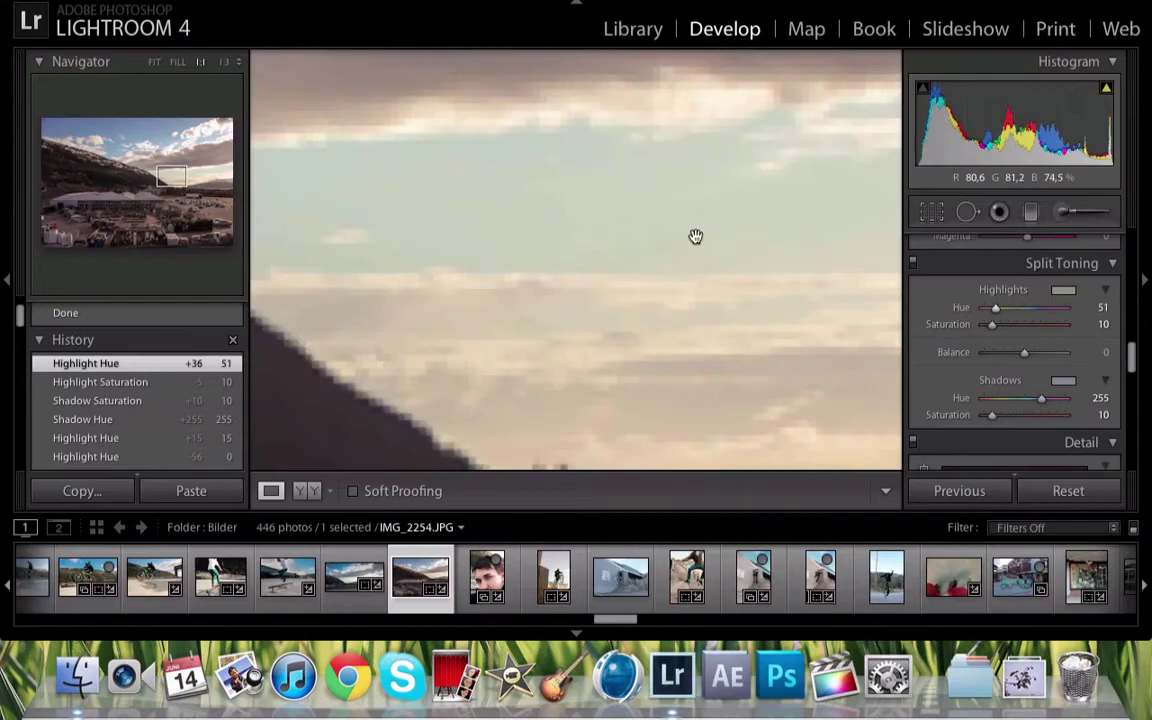
{"action": "left_click", "coordinate": [698, 242]}
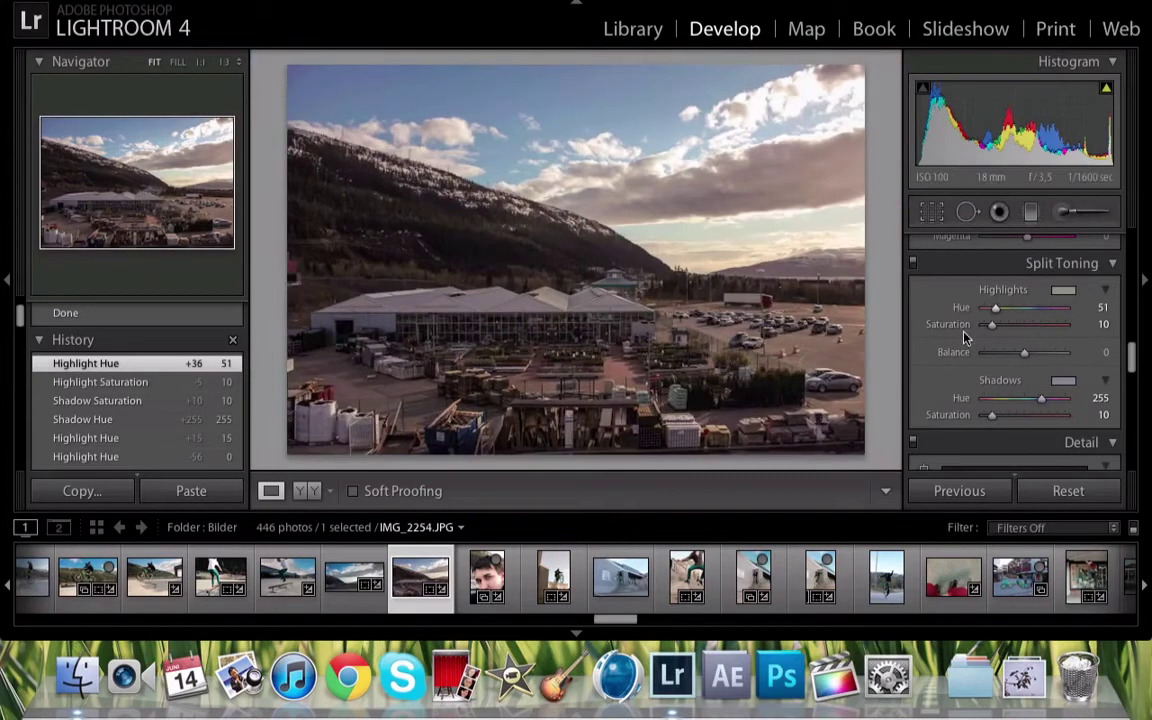
Set the Sharpening Amount to 15 in the Detail panel
{"action": "scroll", "coordinate": [964, 332], "scroll_direction": "down", "scroll_amount": 5}
{"action": "scroll", "coordinate": [964, 332], "scroll_direction": "down", "scroll_amount": 3}
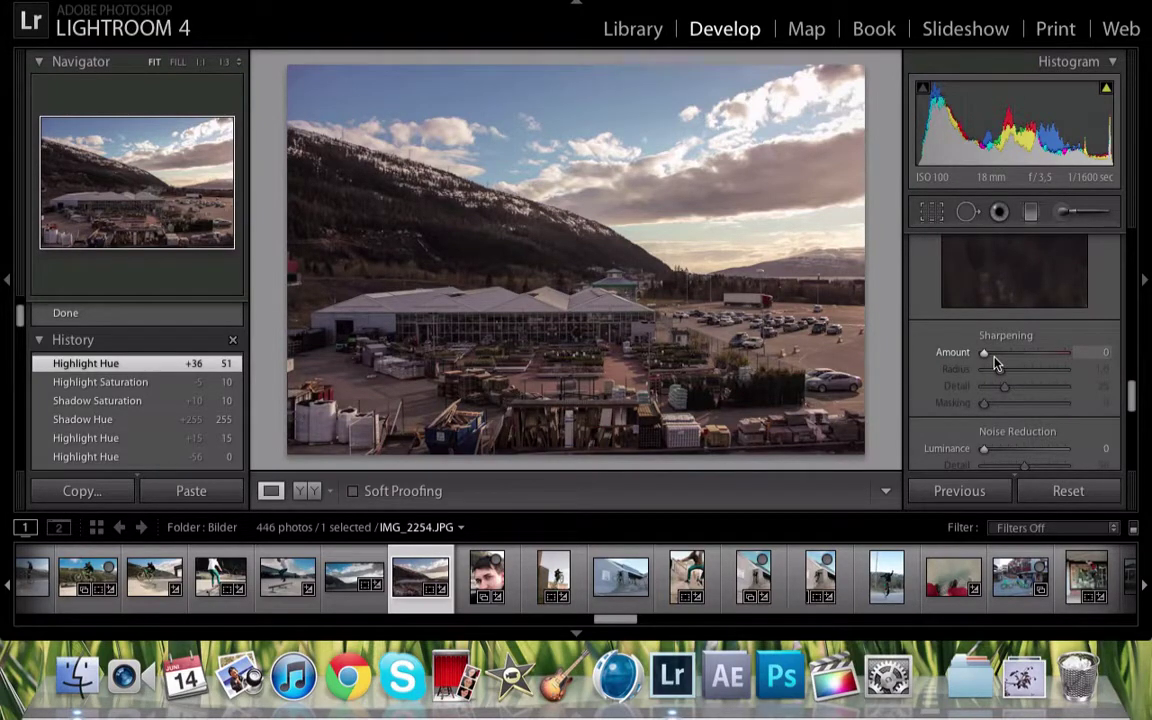
{"action": "scroll", "coordinate": [995, 363], "scroll_direction": "up", "scroll_amount": 3}
{"action": "scroll", "coordinate": [995, 358], "scroll_direction": "down", "scroll_amount": 4}
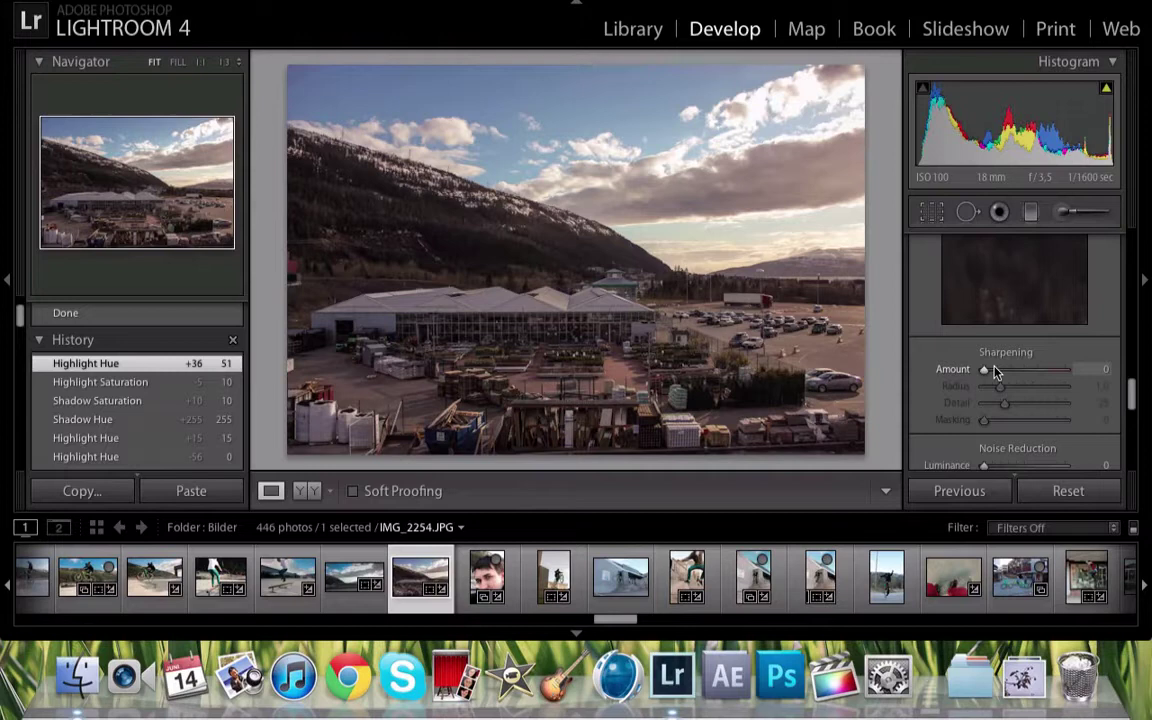
{"action": "left_click", "coordinate": [994, 371]}
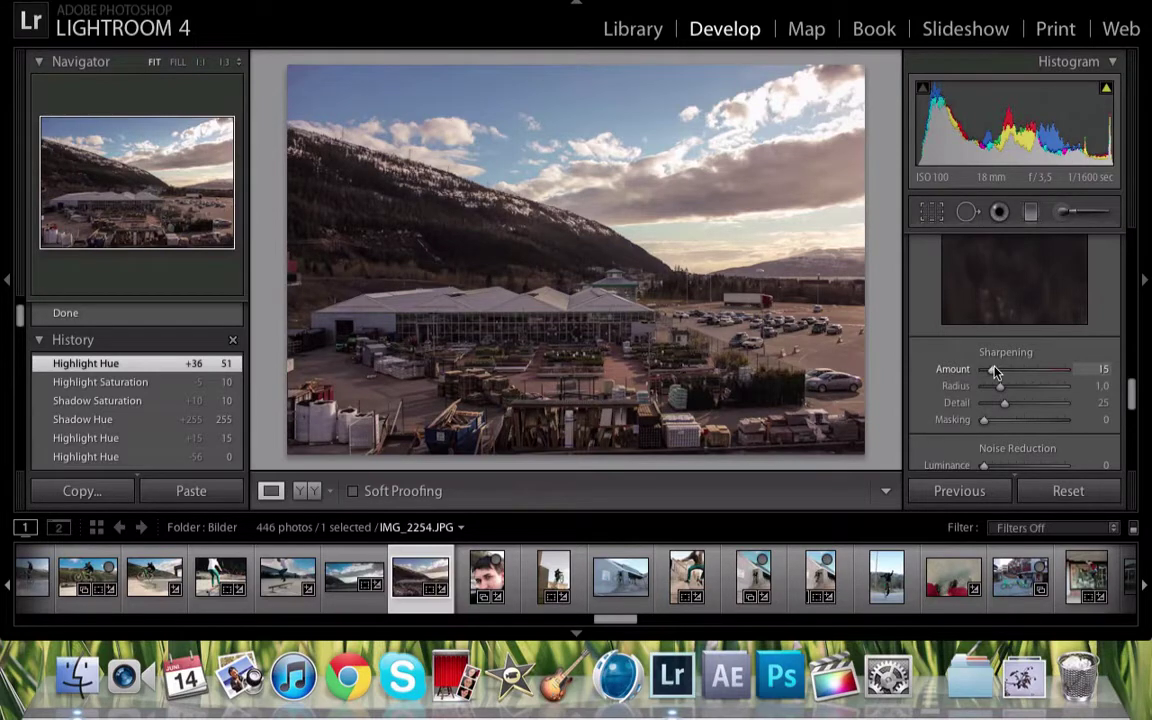
{"action": "left_click_drag", "start_coordinate": [994, 371], "coordinate": [994, 372]}
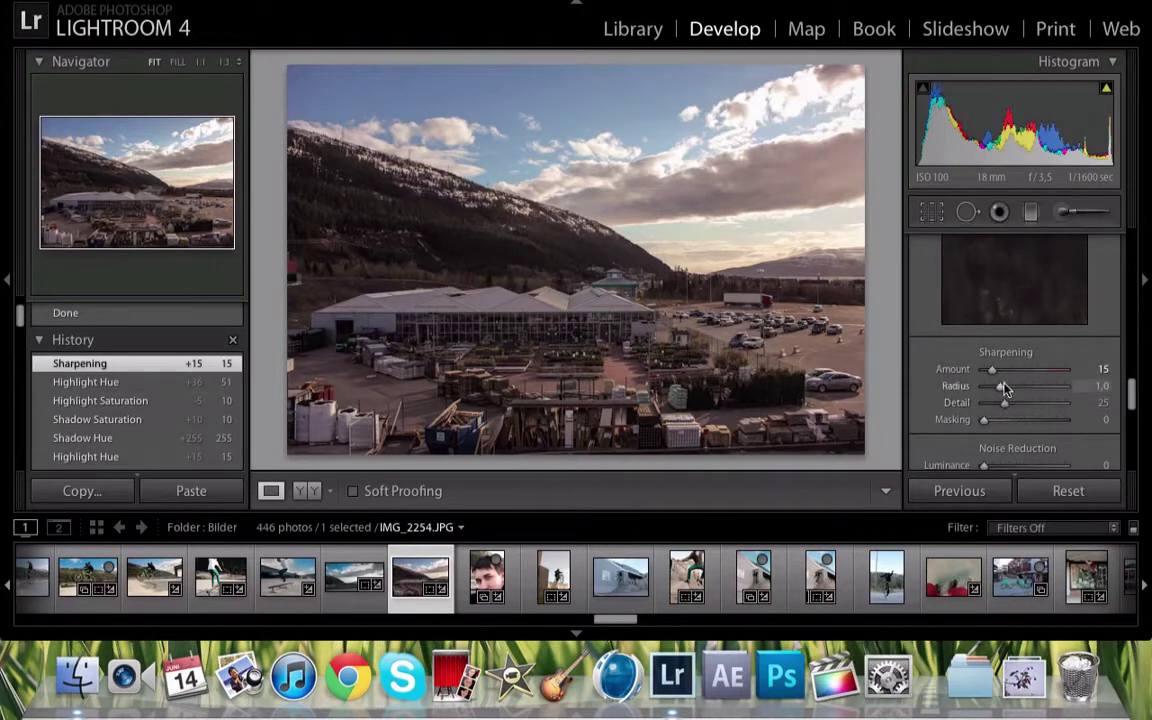
Raise sharpening Detail from 25 to 30 and Radius to 1.1
{"action": "scroll", "coordinate": [1003, 380], "scroll_direction": "down", "scroll_amount": 1}
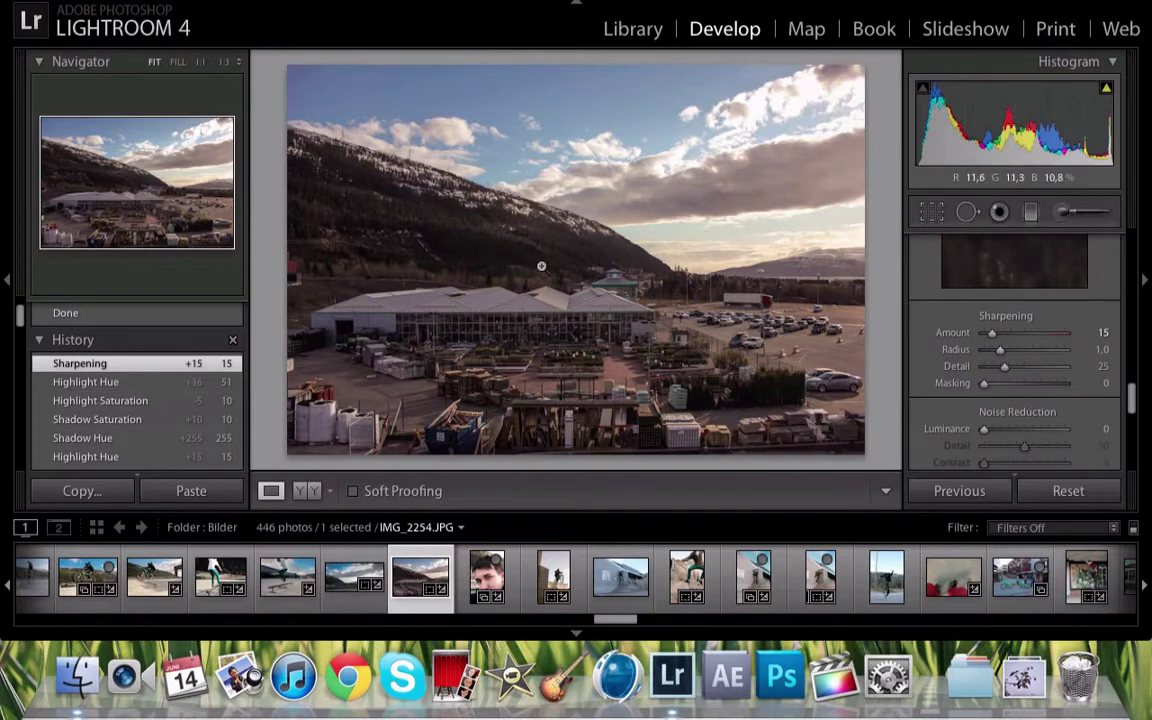
{"action": "scroll", "coordinate": [1000, 300], "scroll_direction": "up", "scroll_amount": 10}
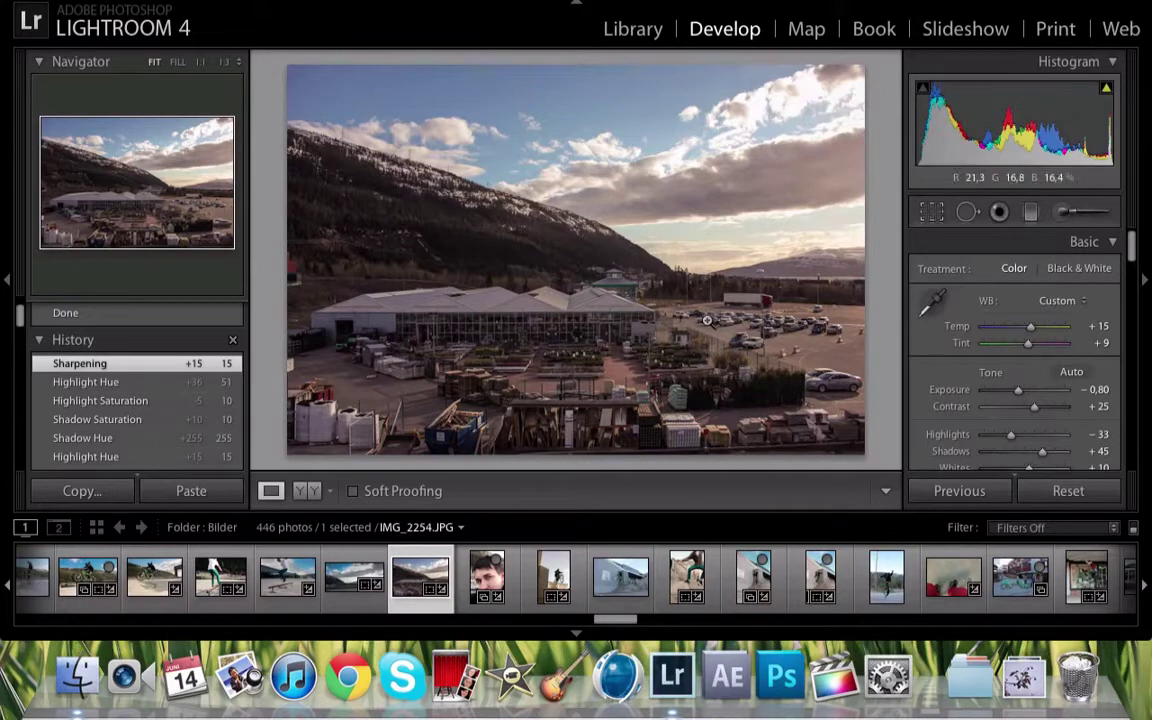
{"action": "scroll", "coordinate": [1016, 382], "scroll_direction": "down", "scroll_amount": 10}
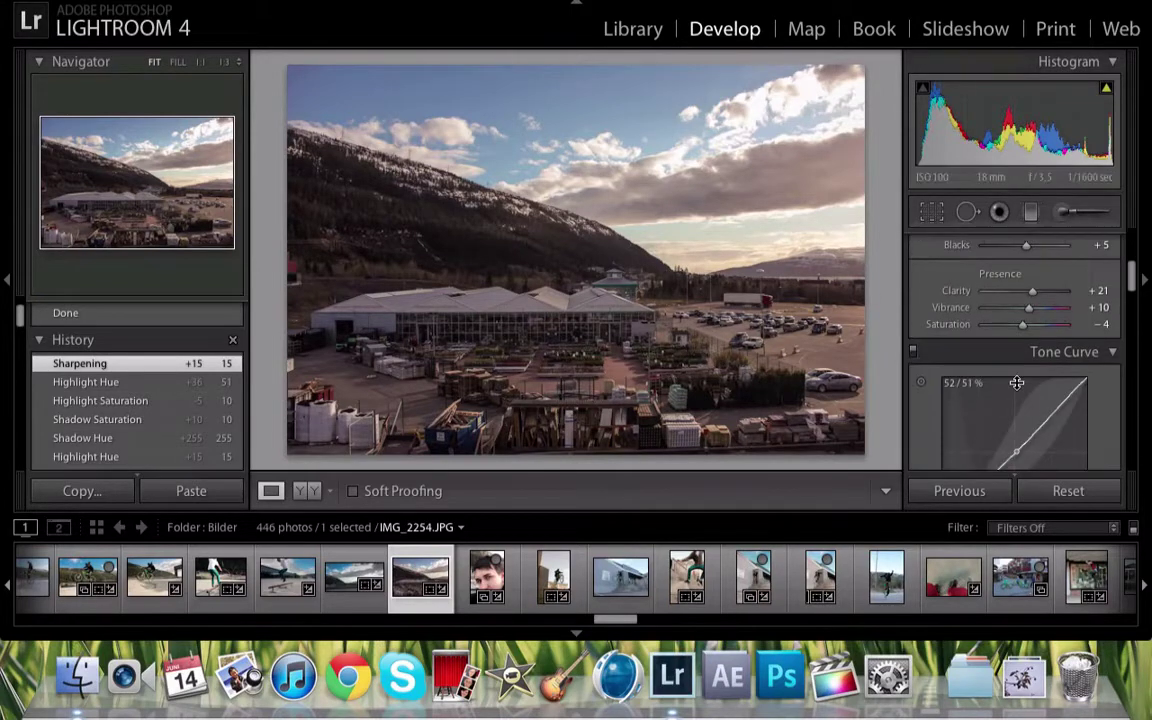
{"action": "scroll", "coordinate": [1016, 382], "scroll_direction": "down", "scroll_amount": 10}
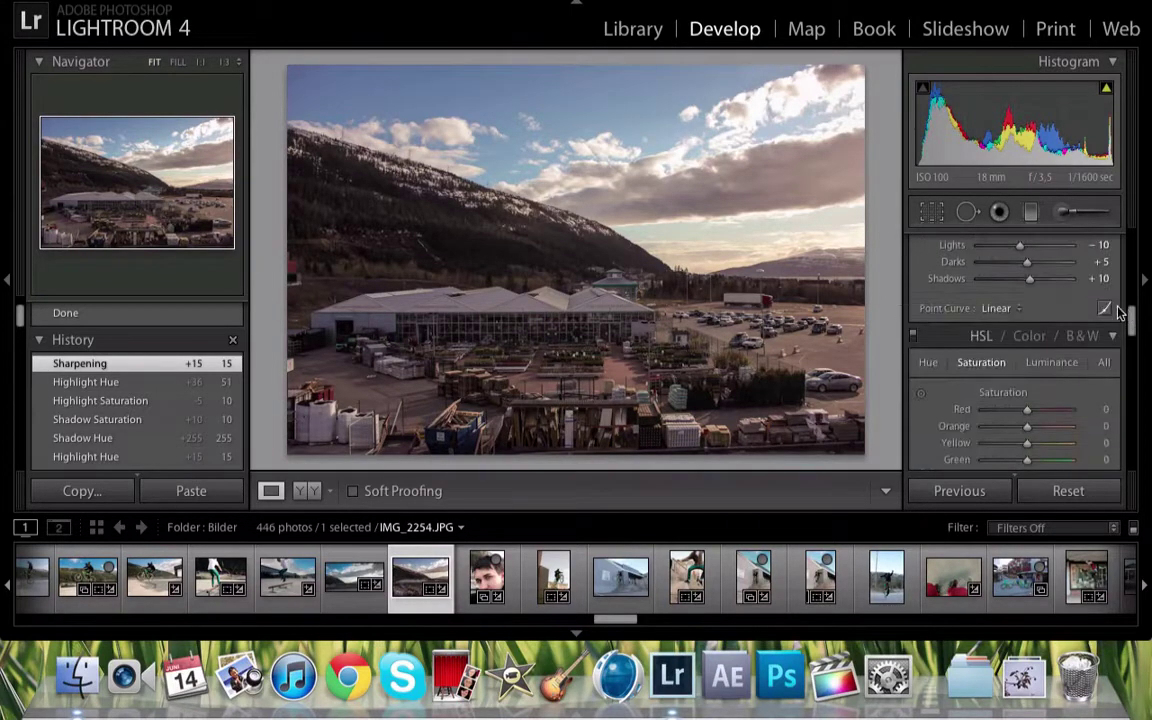
{"action": "scroll", "coordinate": [1119, 314], "scroll_direction": "down", "scroll_amount": 5}
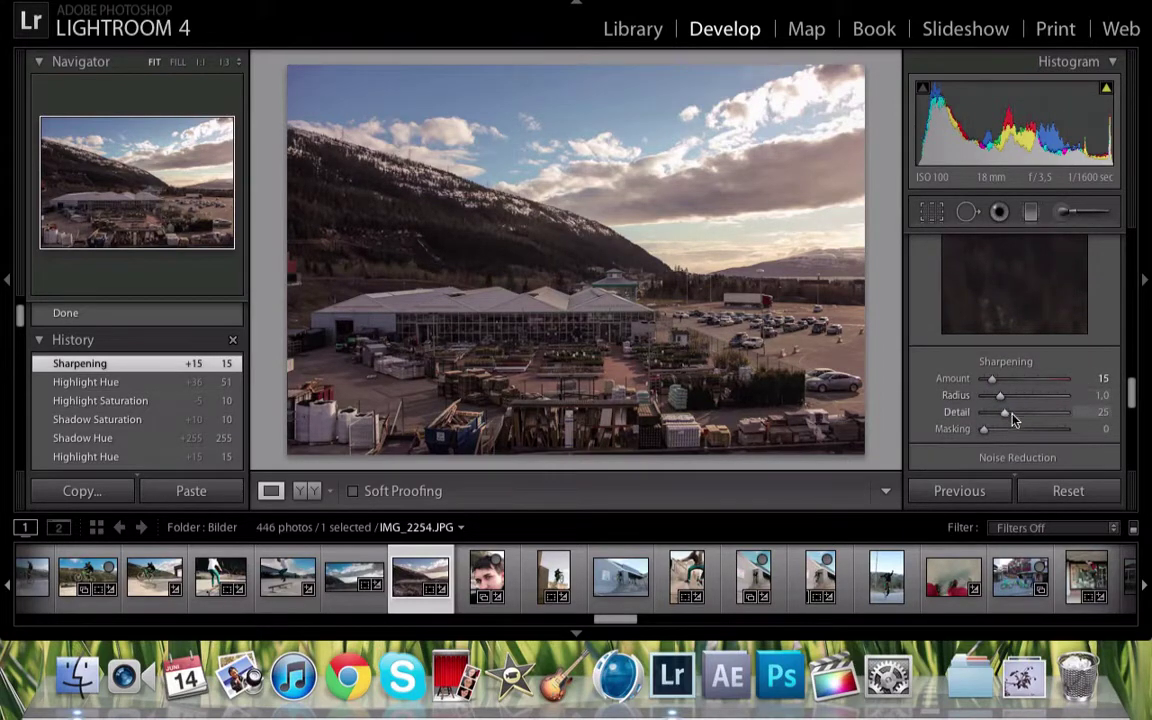
{"action": "left_click_drag", "start_coordinate": [1009, 413], "coordinate": [1013, 420]}
{"action": "left_click", "coordinate": [1003, 396]}
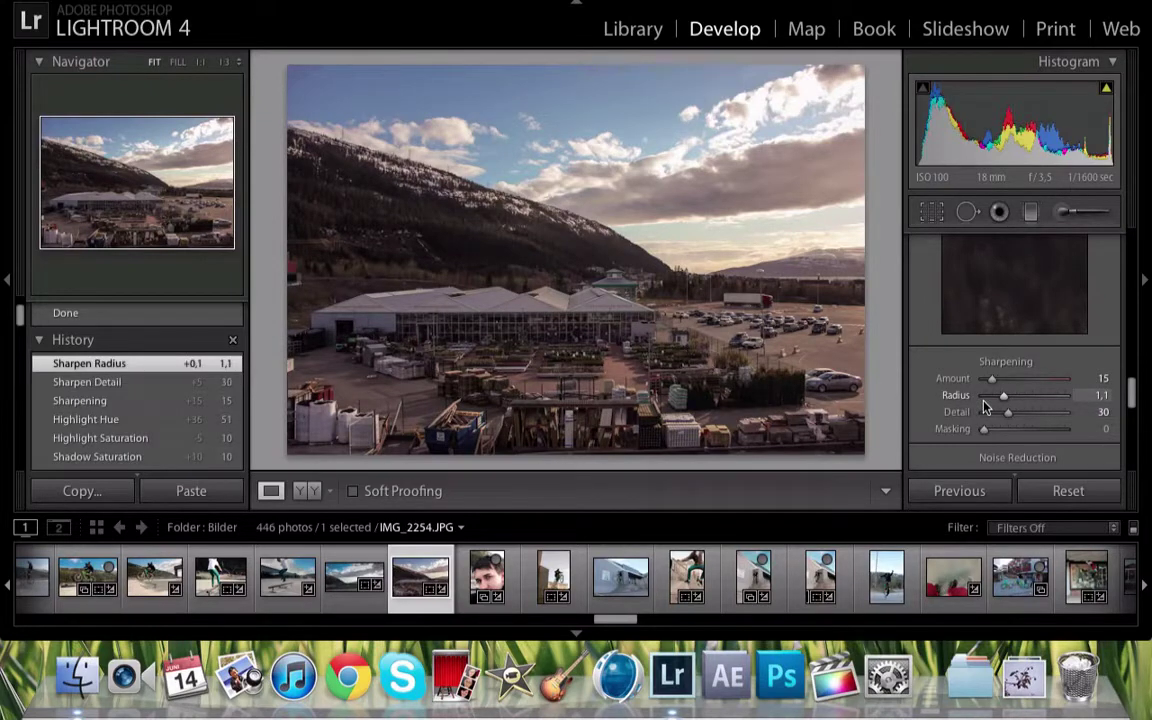
Try luminance noise reduction strengths, then return Luminance to 0
{"action": "scroll", "coordinate": [985, 408], "scroll_direction": "down", "scroll_amount": 3}
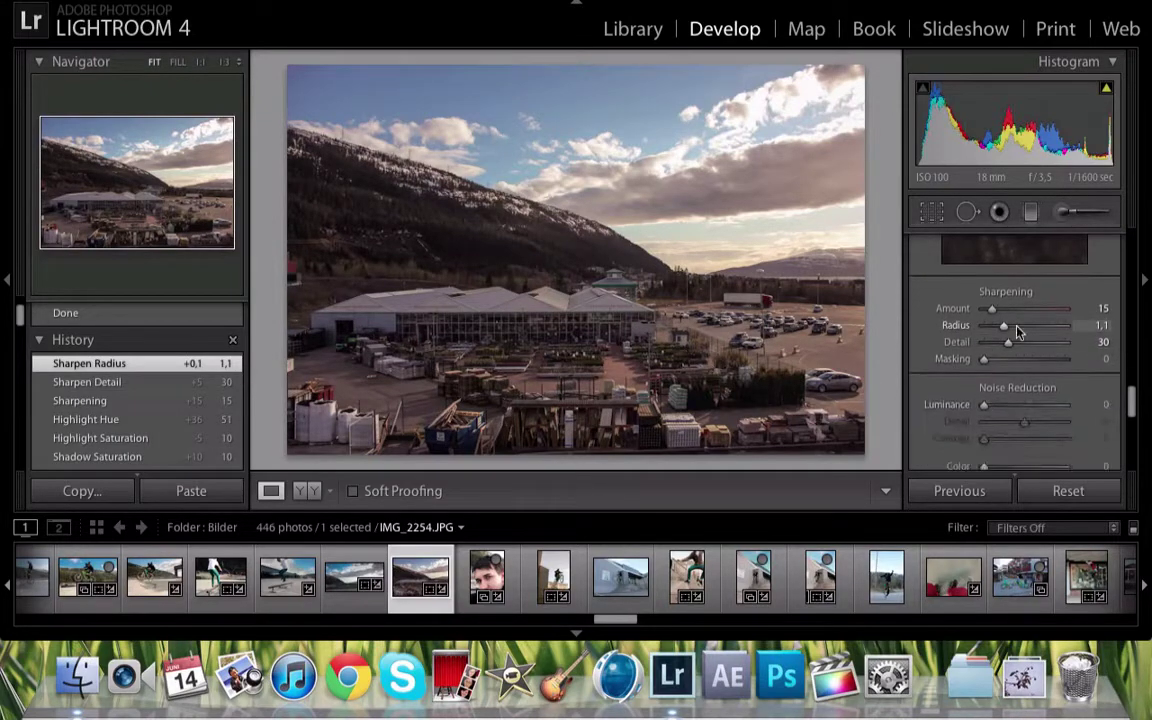
{"action": "scroll", "coordinate": [985, 402], "scroll_direction": "down", "scroll_amount": 1}
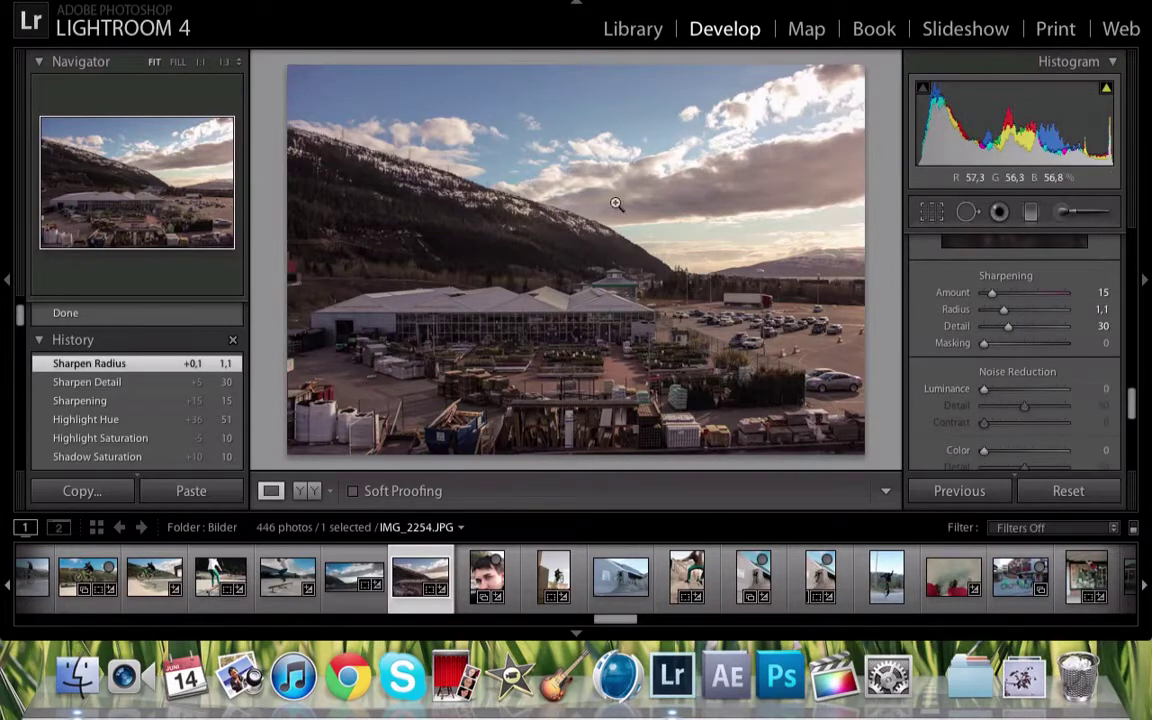
{"action": "left_click_drag", "start_coordinate": [980, 397], "coordinate": [1011, 391]}
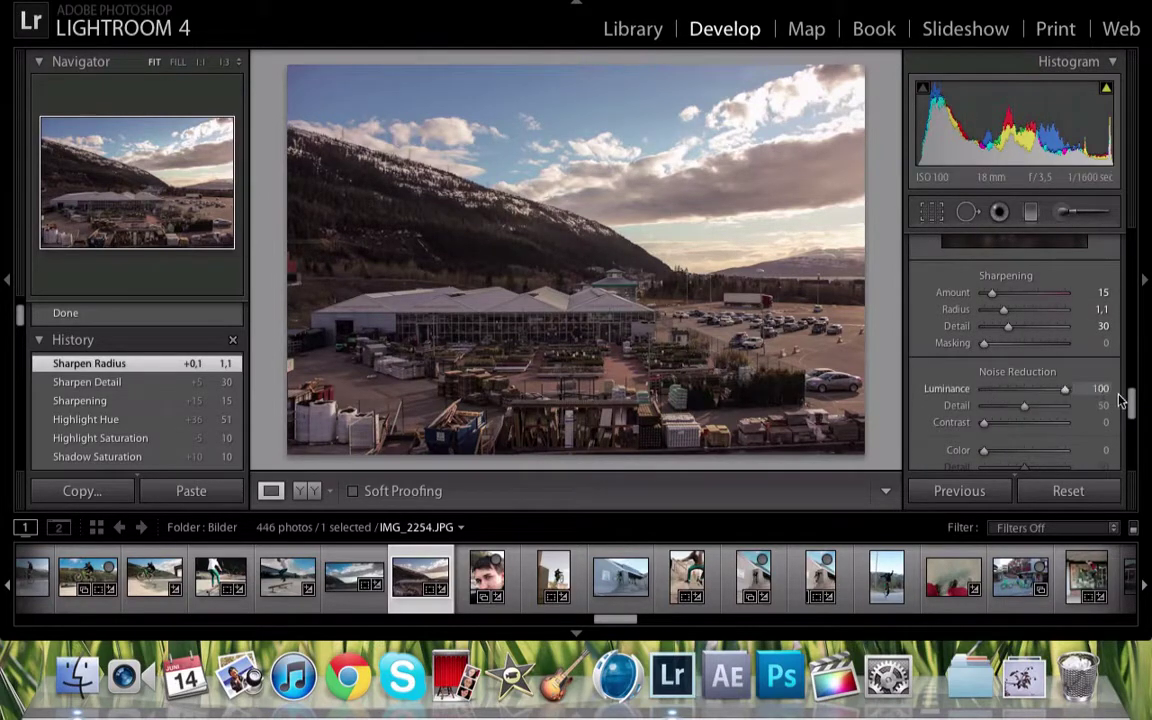
{"action": "left_click_drag", "start_coordinate": [1120, 400], "coordinate": [985, 391]}
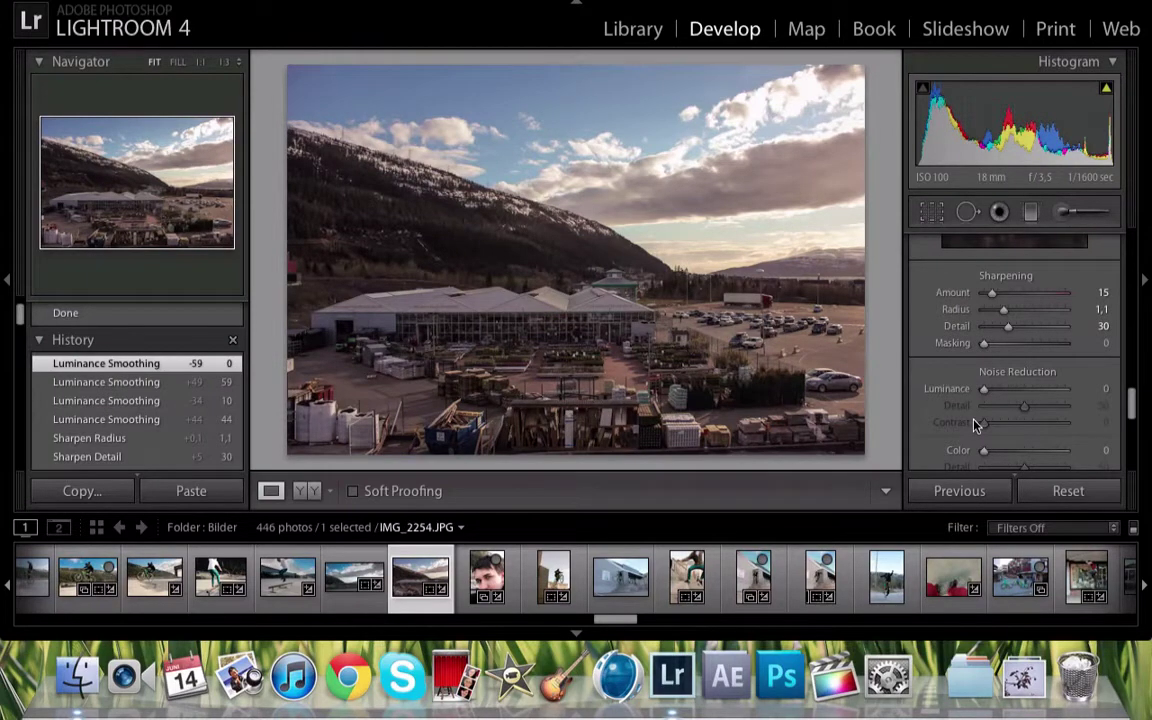
Enable lens profile corrections, keeping the Canon EF-S 18-55mm f/3.5-5.6 IS model
{"action": "scroll", "coordinate": [977, 426], "scroll_direction": "down", "scroll_amount": 5}
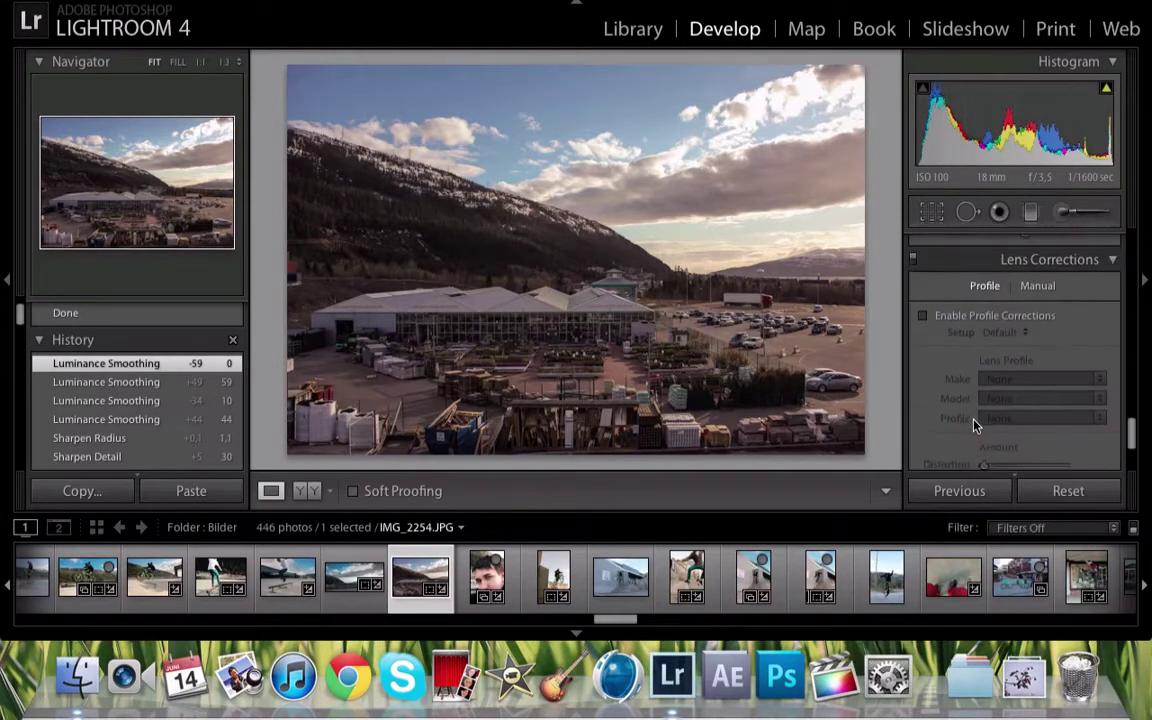
{"action": "scroll", "coordinate": [975, 425], "scroll_direction": "up", "scroll_amount": 1}
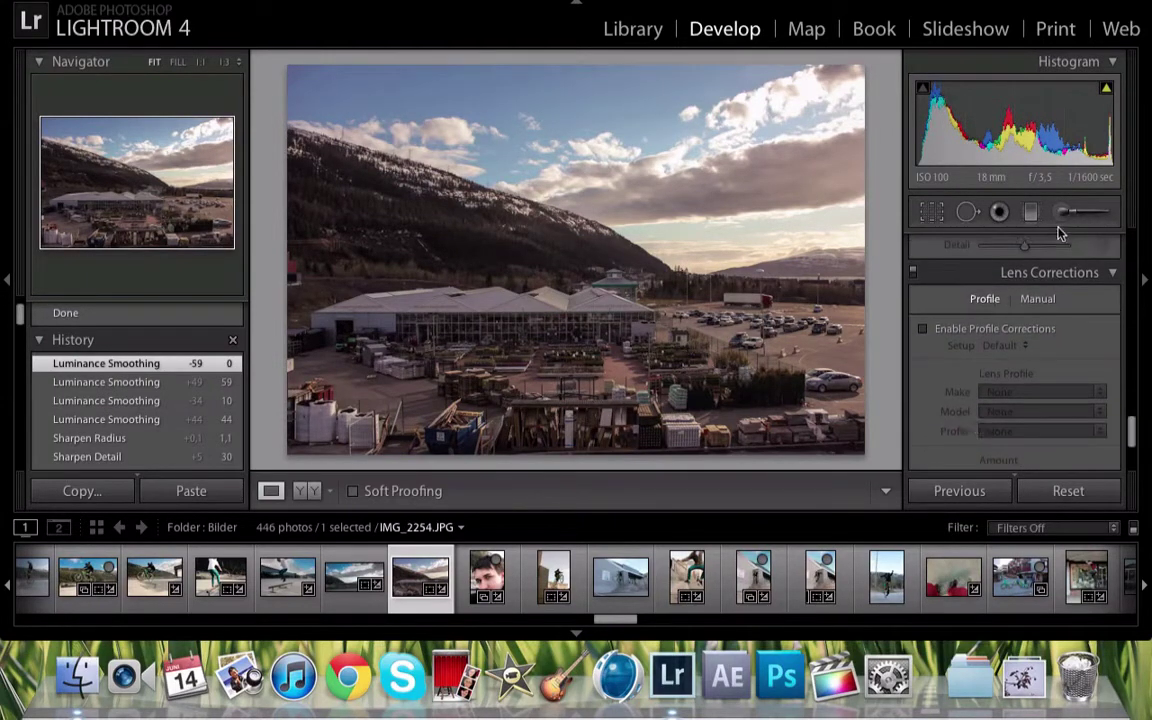
{"action": "left_click", "coordinate": [940, 328]}
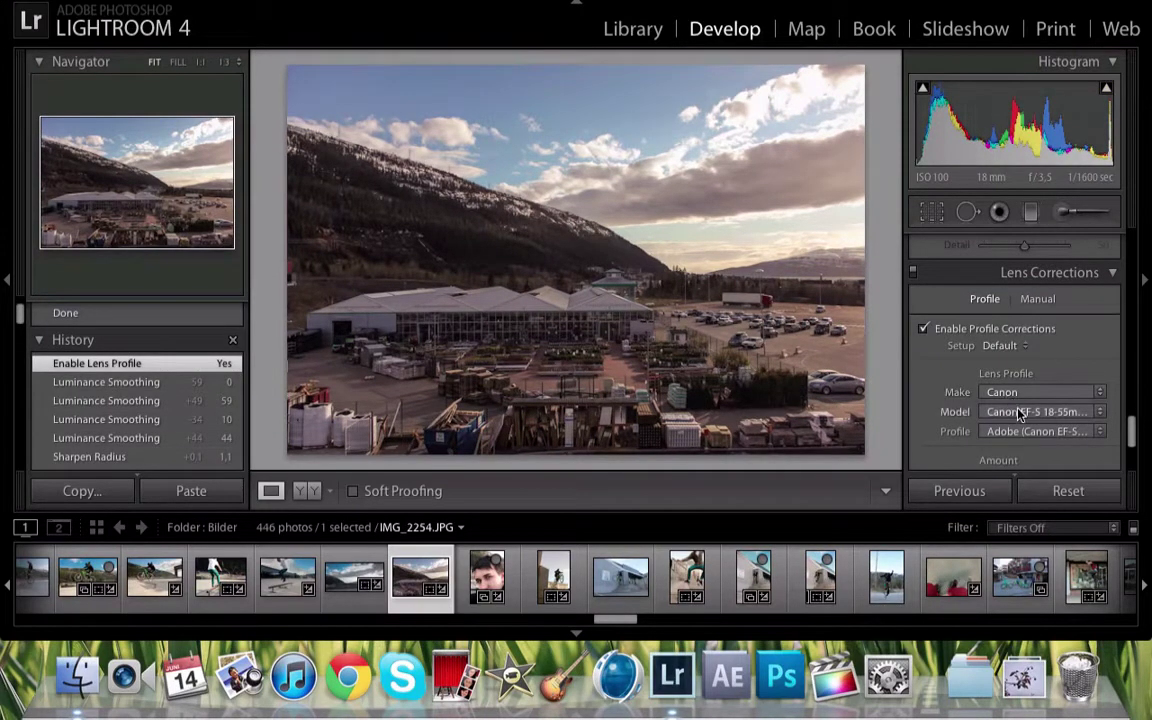
{"action": "left_click", "coordinate": [1055, 414]}
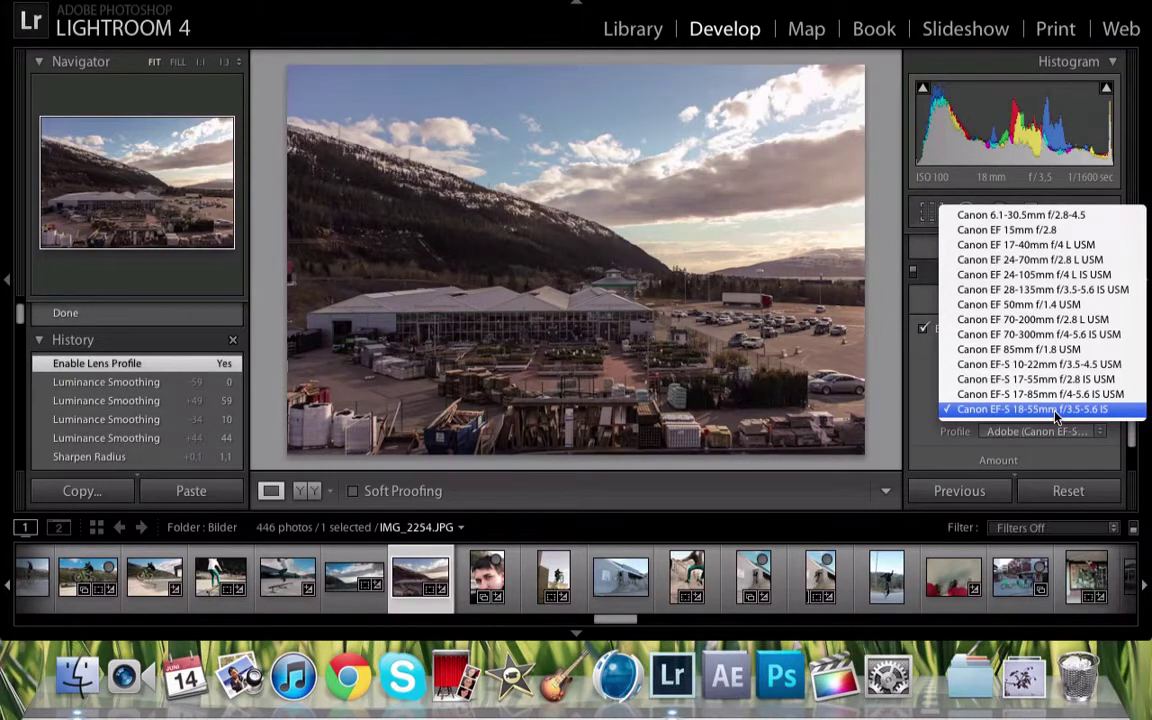
{"action": "left_click", "coordinate": [1055, 411]}
{"action": "scroll", "coordinate": [1049, 453], "scroll_direction": "down", "scroll_amount": 5}
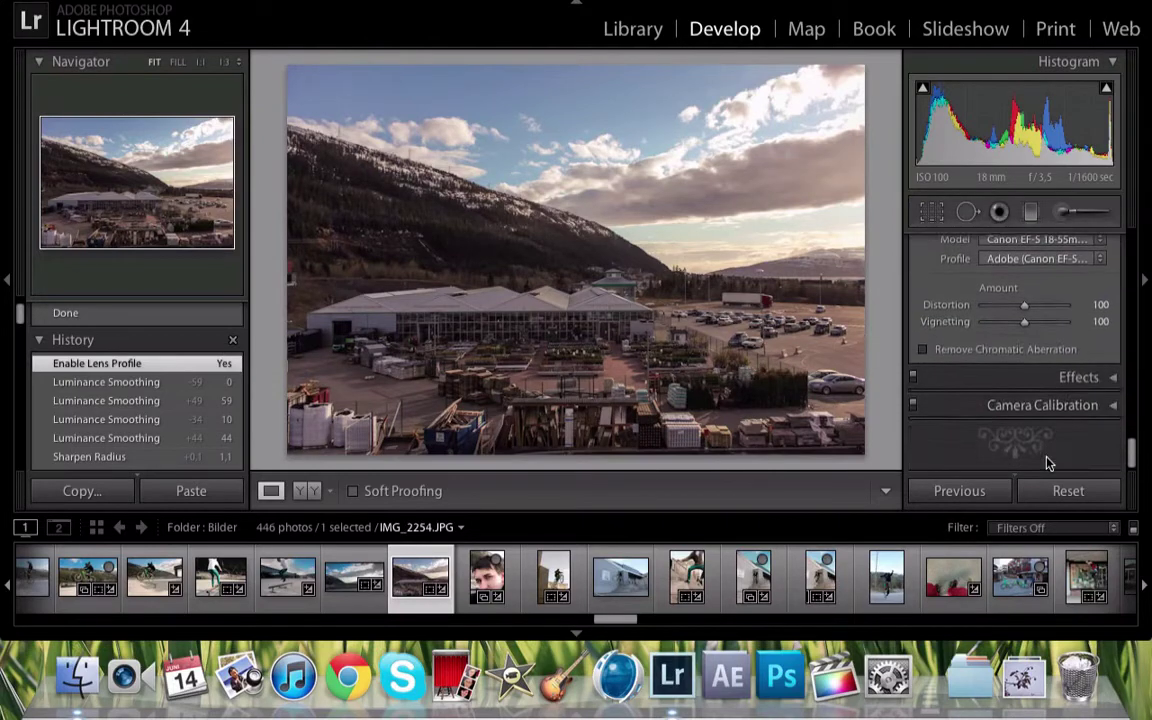
{"action": "scroll", "coordinate": [1048, 462], "scroll_direction": "up", "scroll_amount": 1}
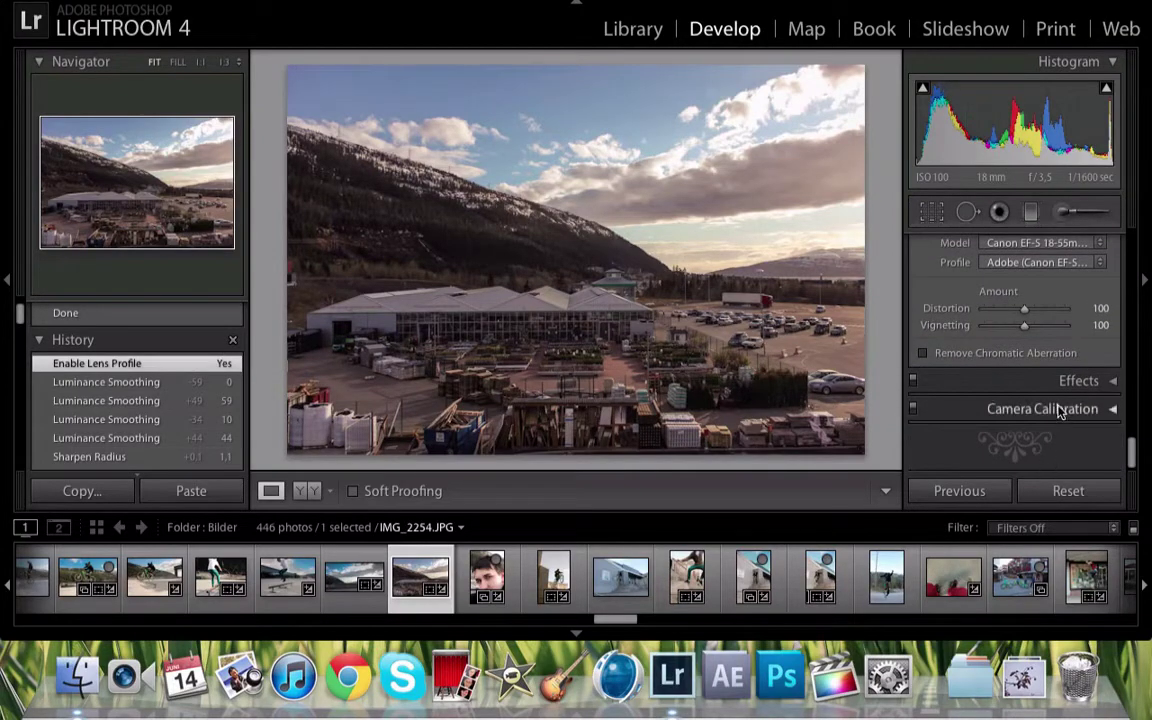
{"action": "scroll", "coordinate": [1060, 415], "scroll_direction": "up", "scroll_amount": 15}
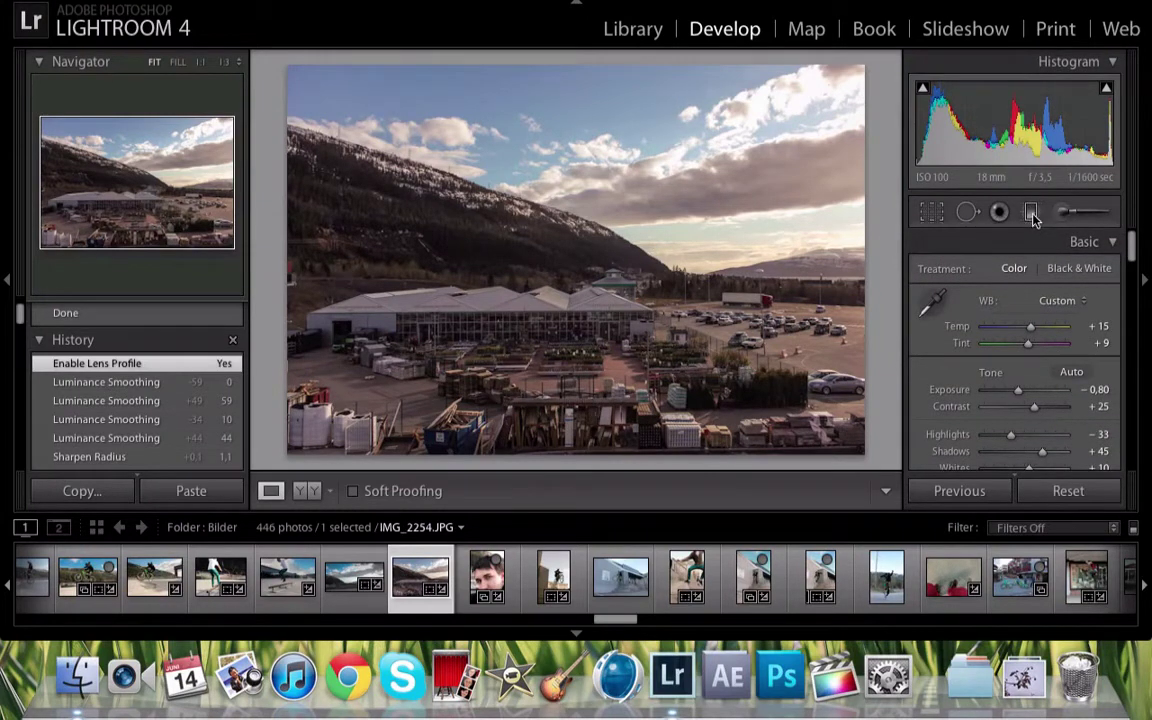
Lay a graduated filter across the sky and reset its Clarity, Exposure and Saturation to 0
{"action": "left_click", "coordinate": [1033, 214]}
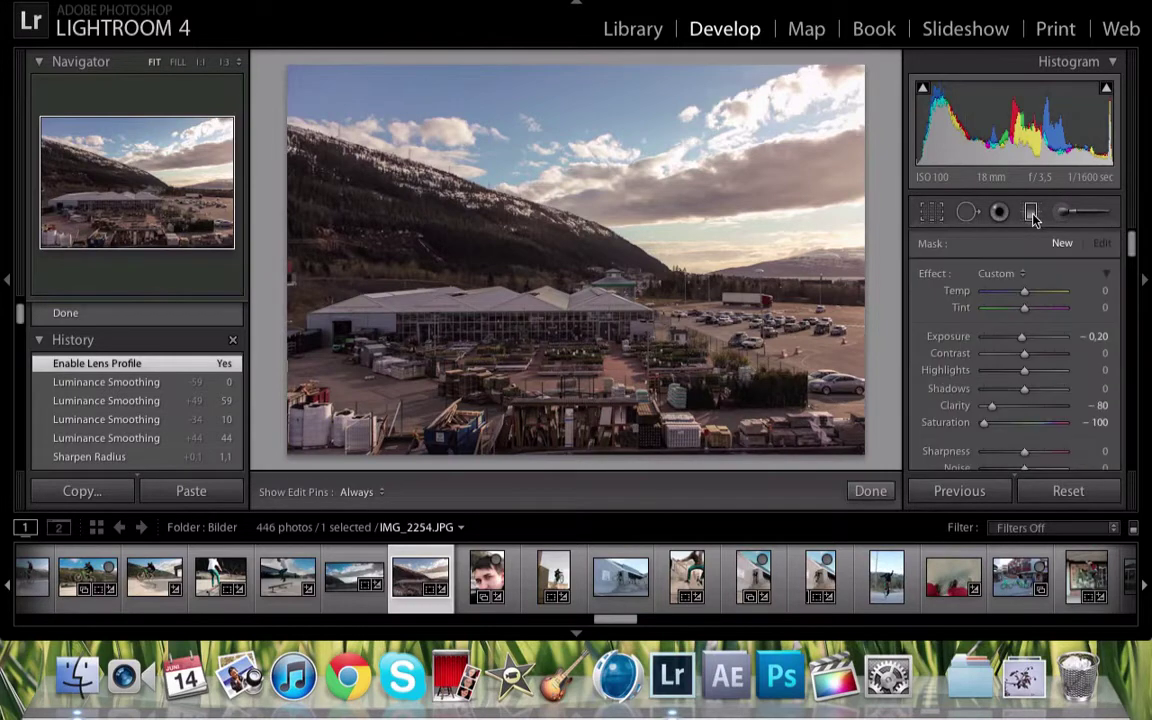
{"action": "left_click_drag", "start_coordinate": [576, 72], "coordinate": [572, 225]}
{"action": "scroll", "coordinate": [934, 316], "scroll_direction": "down", "scroll_amount": 2}
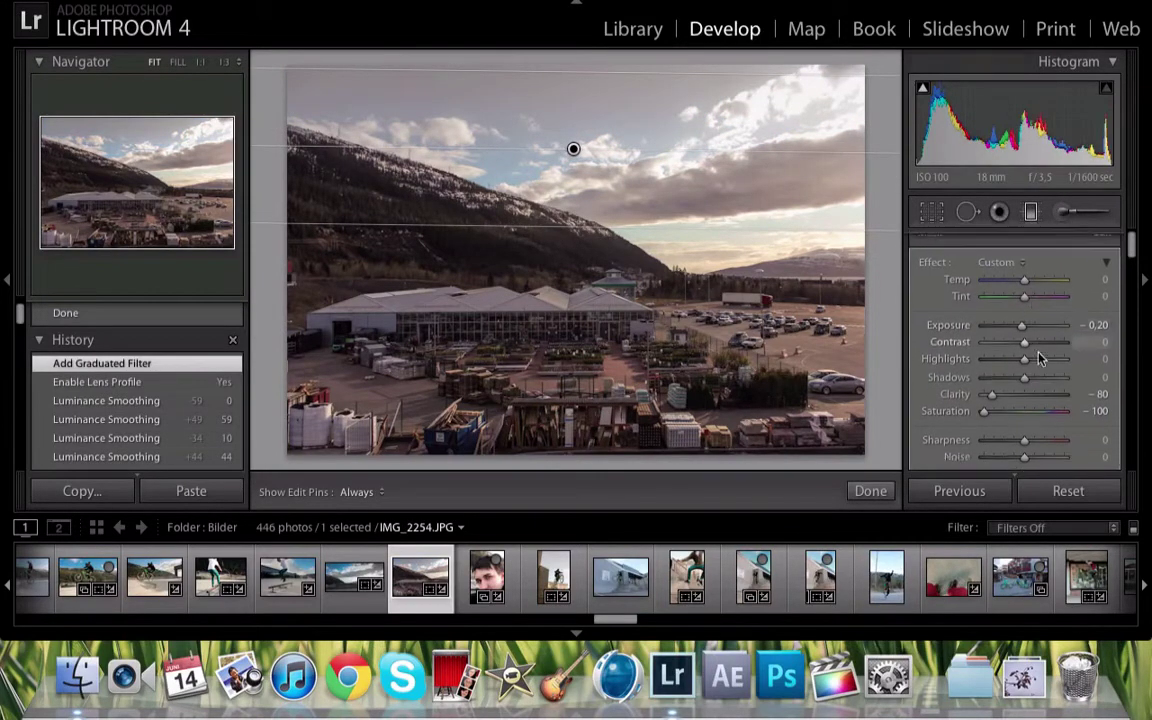
{"action": "left_click", "coordinate": [1099, 363]}
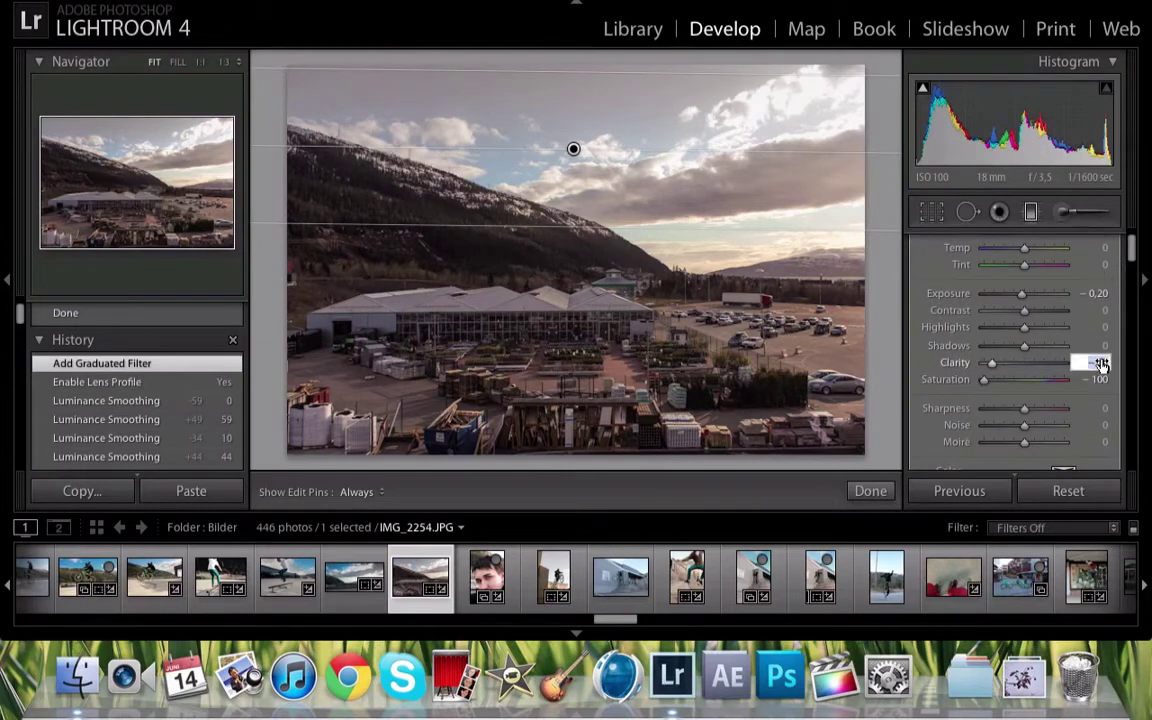
{"action": "type", "text": "0"}
{"action": "key", "text": "Return"}
{"action": "type", "text": "0"}
{"action": "key", "text": "Return"}
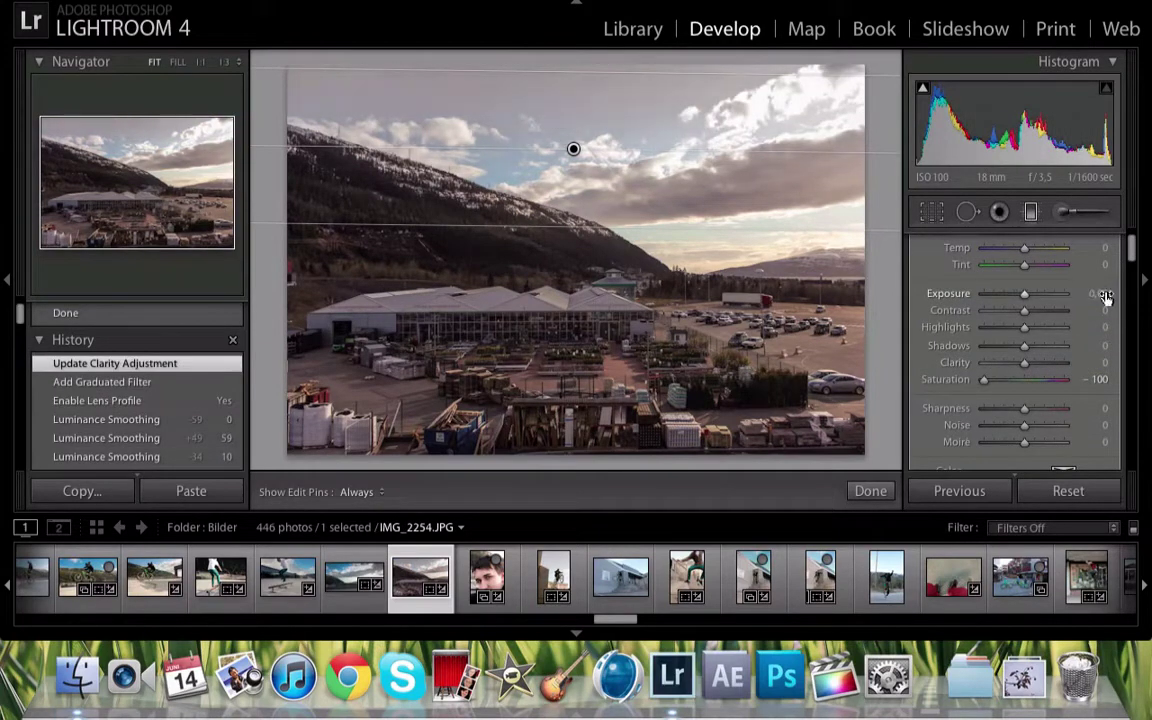
{"action": "left_click", "coordinate": [1099, 379]}
{"action": "type", "text": "0"}
{"action": "key", "text": "Return"}
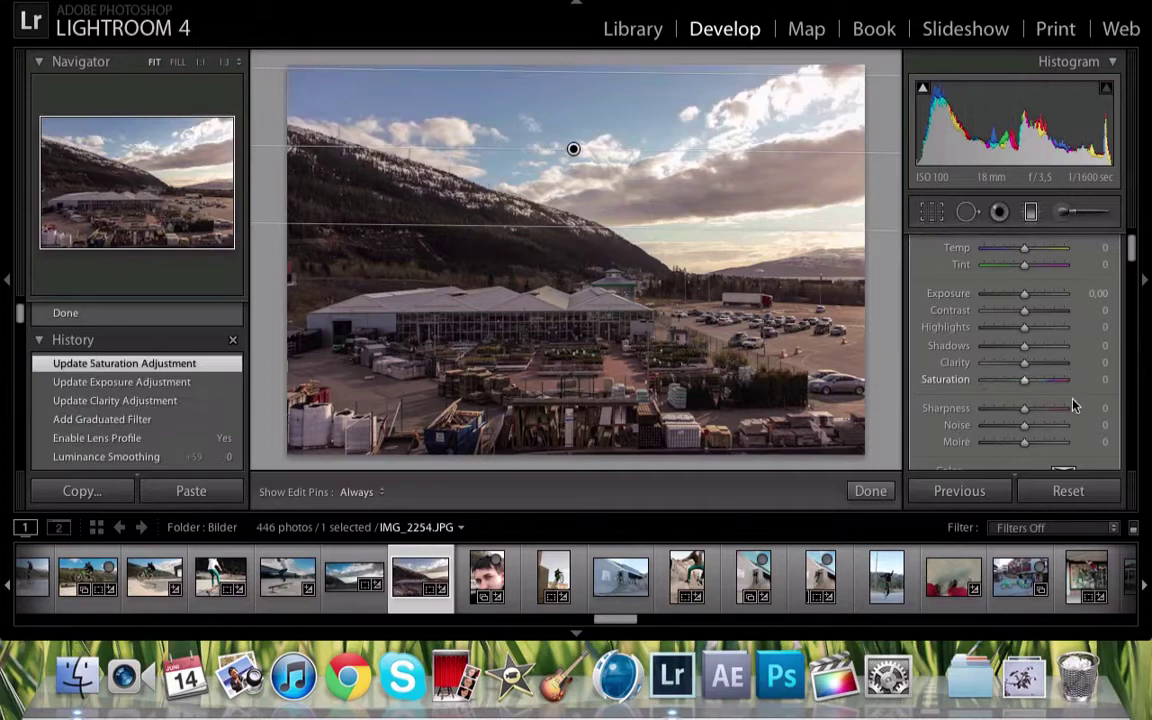
Darken the filter's exposure, tilt it, and stretch its transition higher over the clouds
{"action": "left_click_drag", "start_coordinate": [599, 72], "coordinate": [599, 143]}
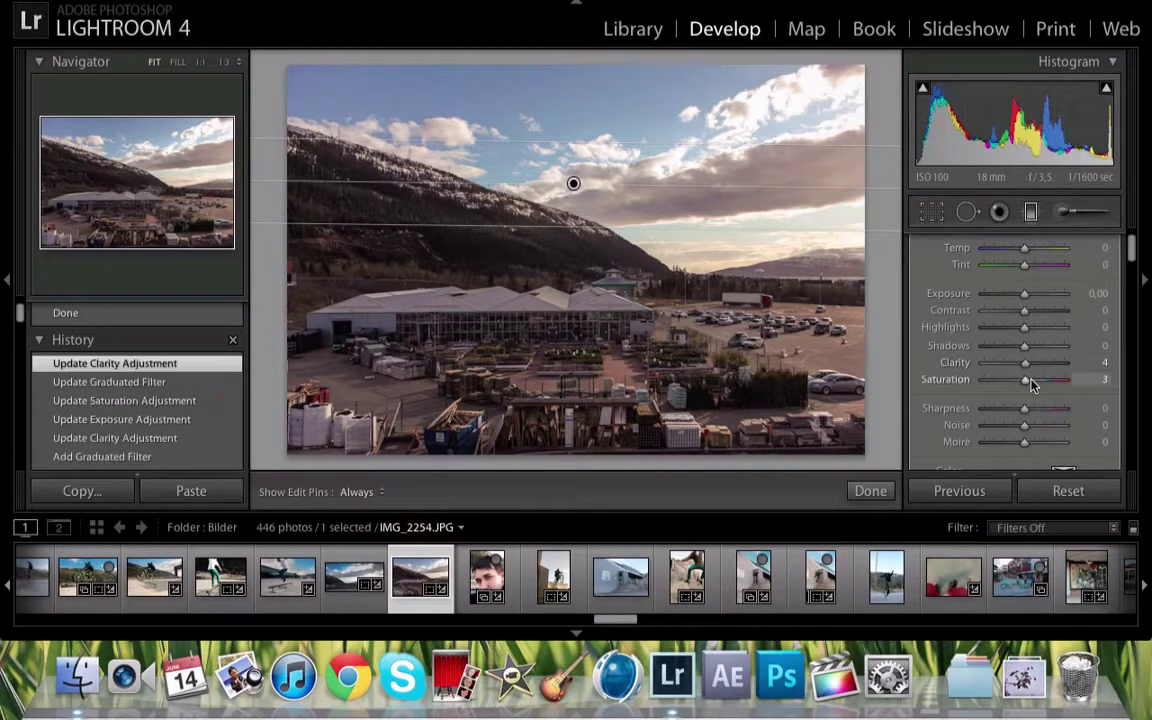
{"action": "left_click_drag", "start_coordinate": [1030, 294], "coordinate": [1009, 338]}
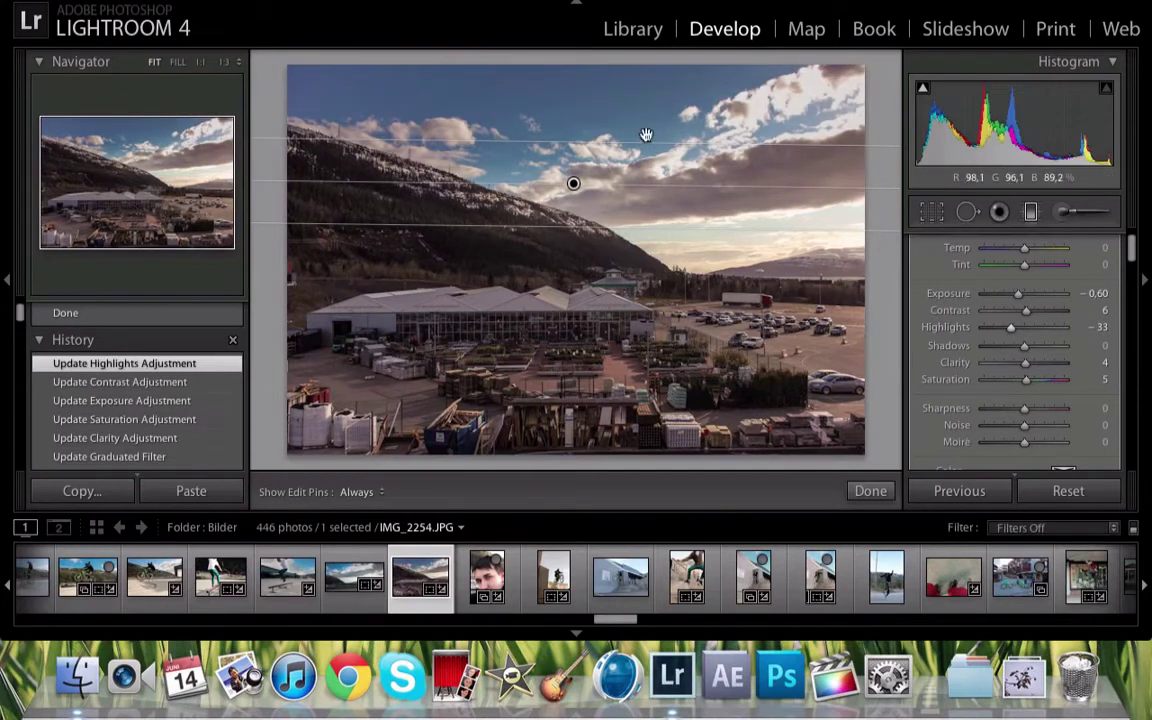
{"action": "left_click_drag", "start_coordinate": [600, 184], "coordinate": [574, 209]}
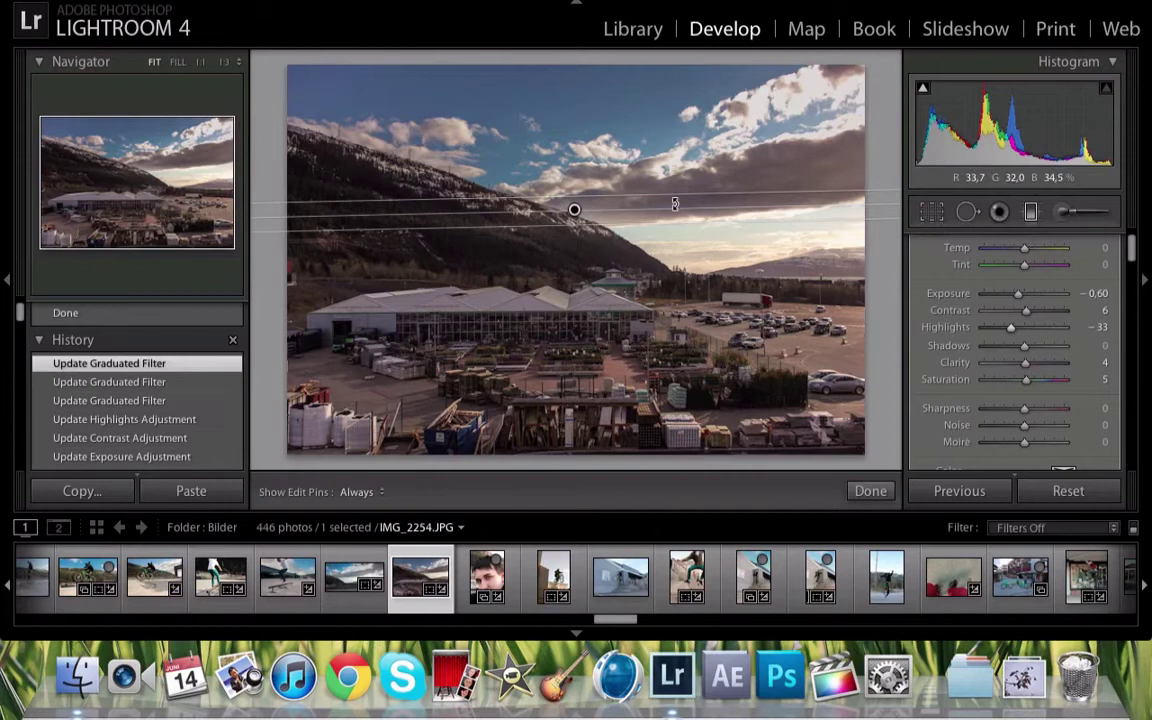
{"action": "left_click_drag", "start_coordinate": [674, 204], "coordinate": [575, 199]}
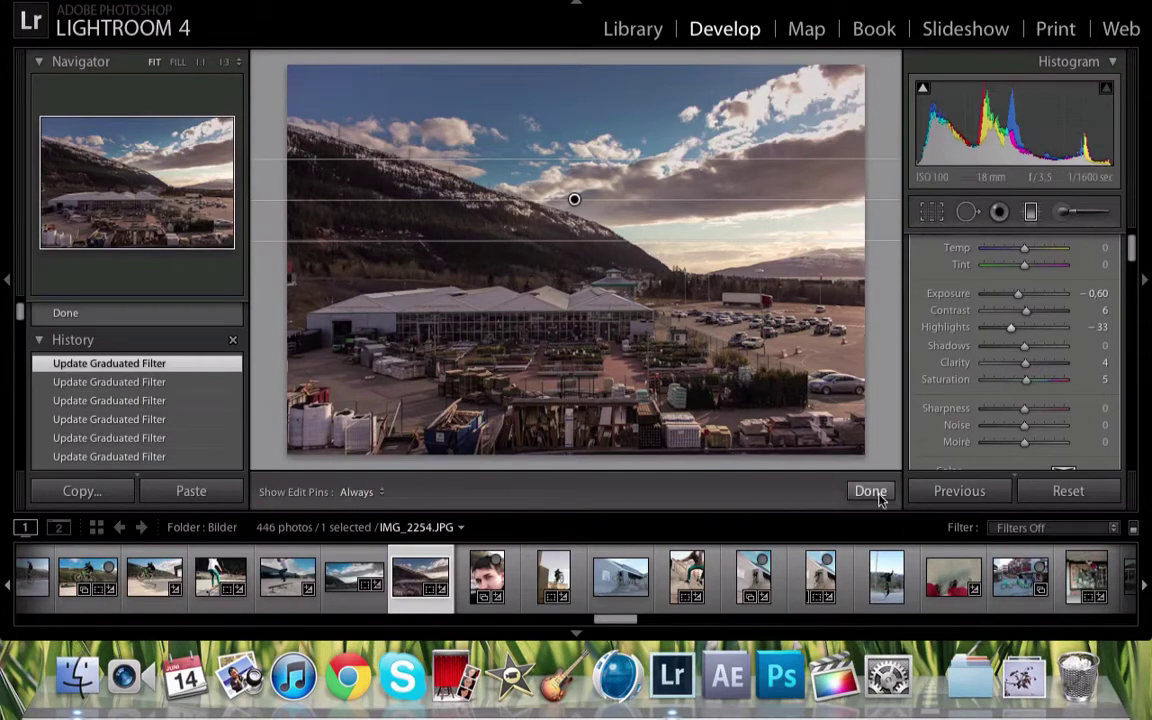
Close the graduated filter and set global Shadows to +55
{"action": "left_click", "coordinate": [870, 492]}
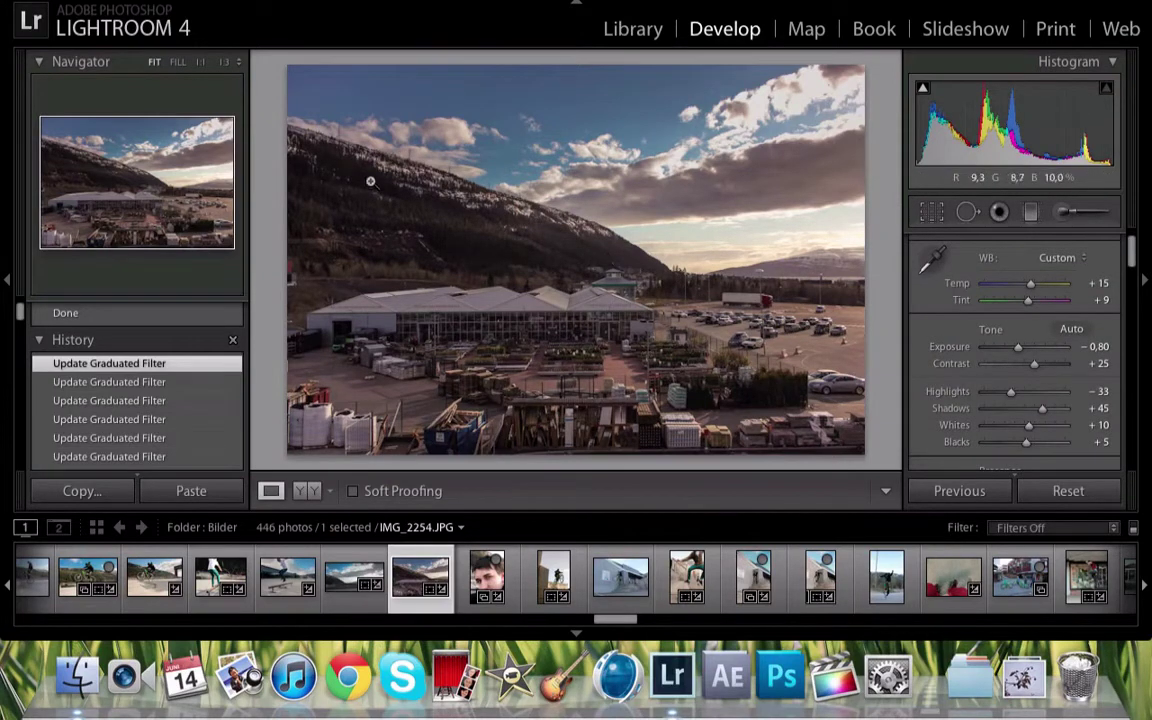
{"action": "scroll", "coordinate": [1000, 330], "scroll_direction": "up", "scroll_amount": 1}
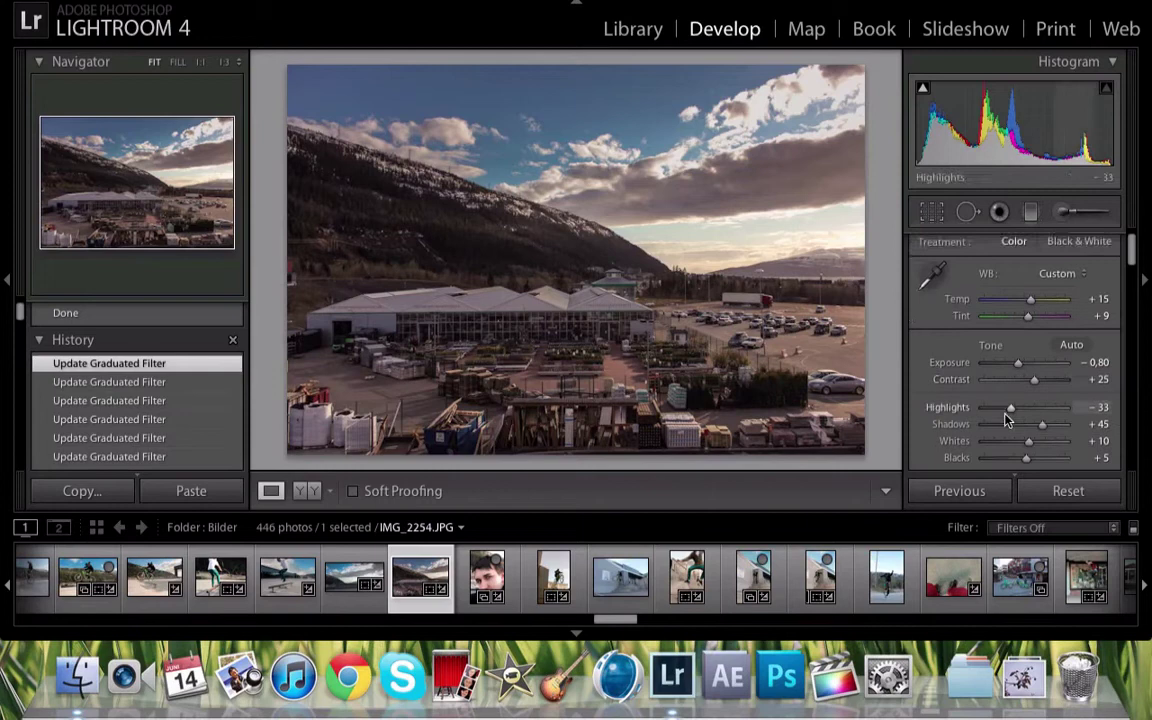
{"action": "key", "text": "Up"}
{"action": "key", "text": "Up"}
{"action": "key", "text": "Up"}
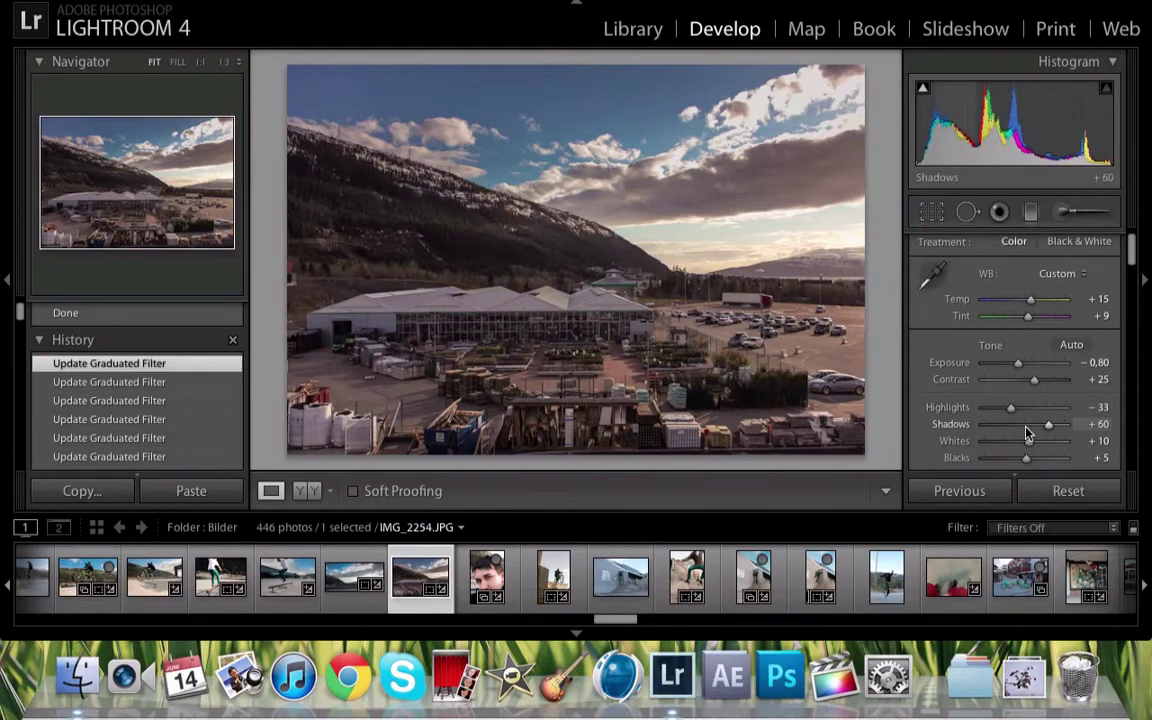
{"action": "key", "text": "Down"}
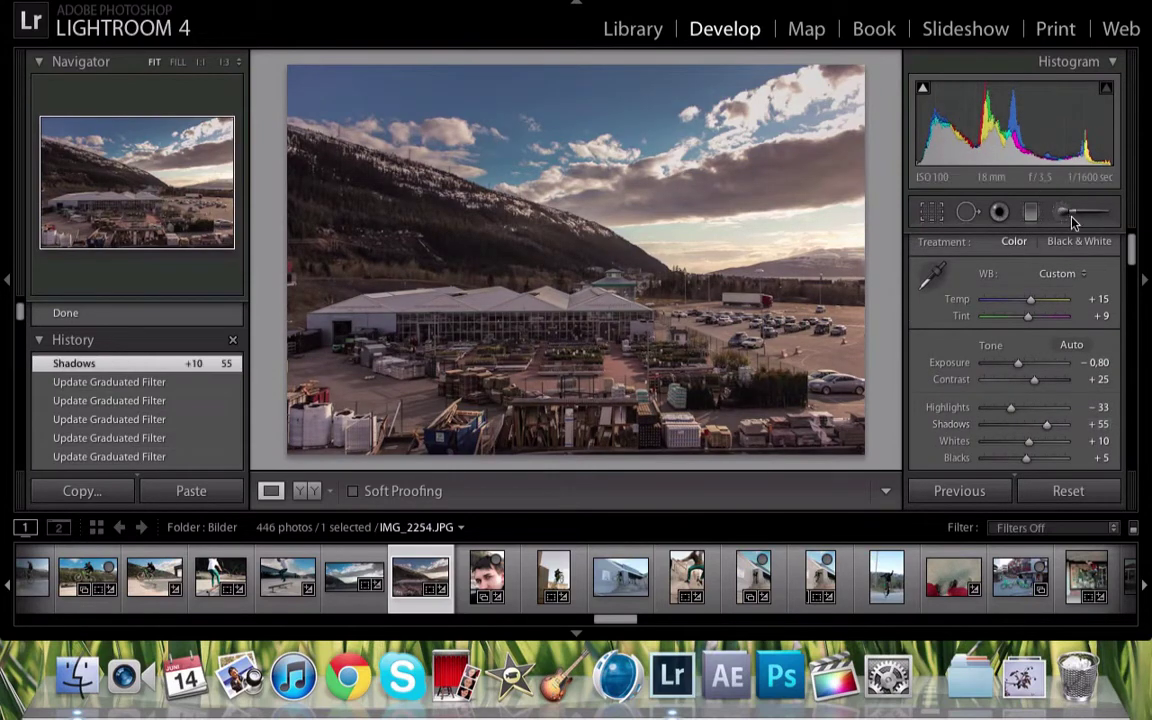
Set up an Adjustment Brush: size 22.5, Exposure −0.42, Contrast 33, Clarity 18, Saturation 48
{"action": "left_click", "coordinate": [1063, 214]}
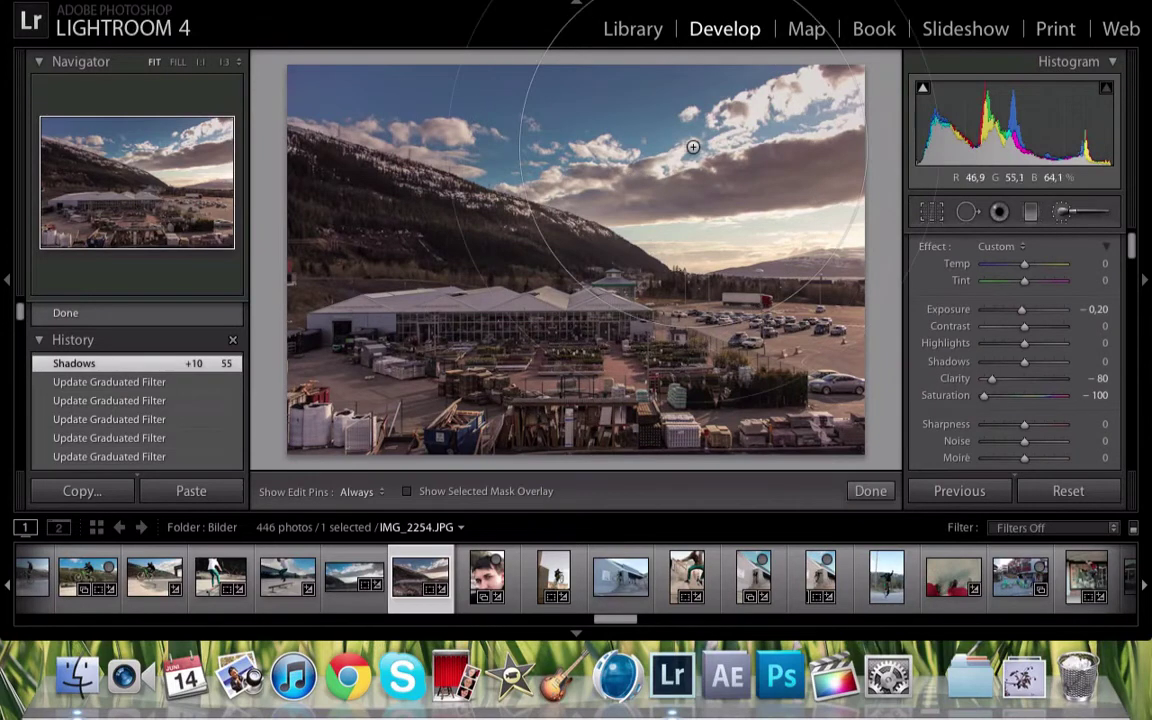
{"action": "scroll", "coordinate": [948, 320], "scroll_direction": "down", "scroll_amount": 5}
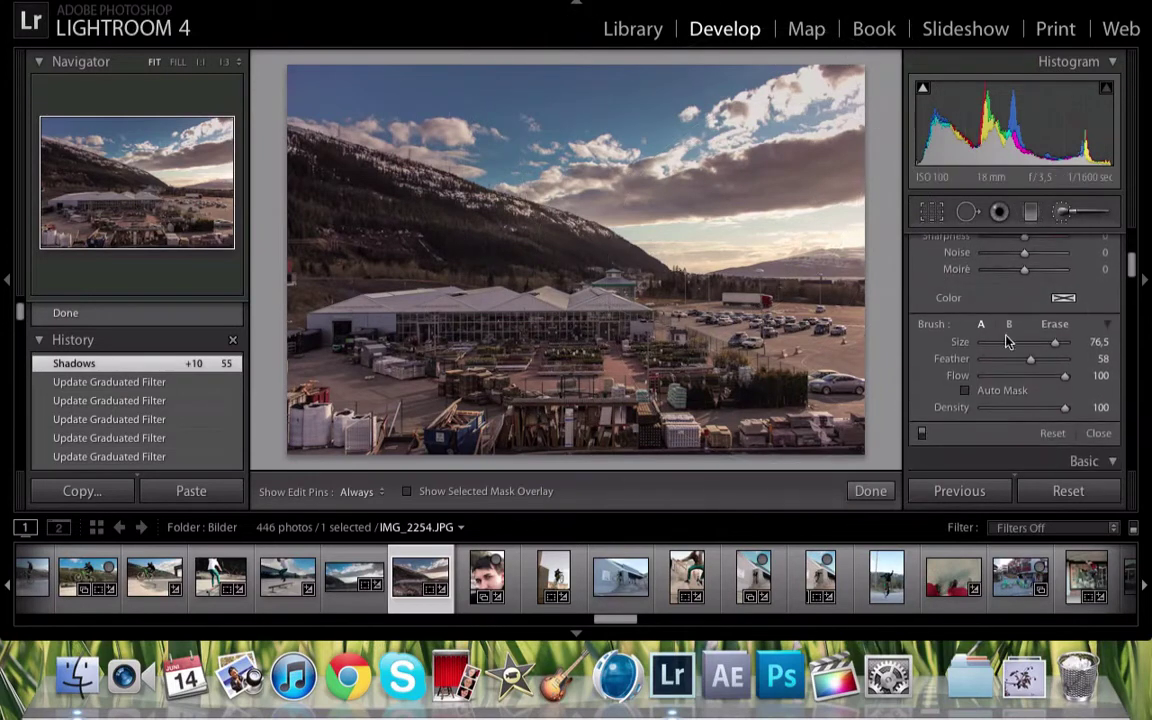
{"action": "left_click_drag", "start_coordinate": [1021, 344], "coordinate": [1024, 345]}
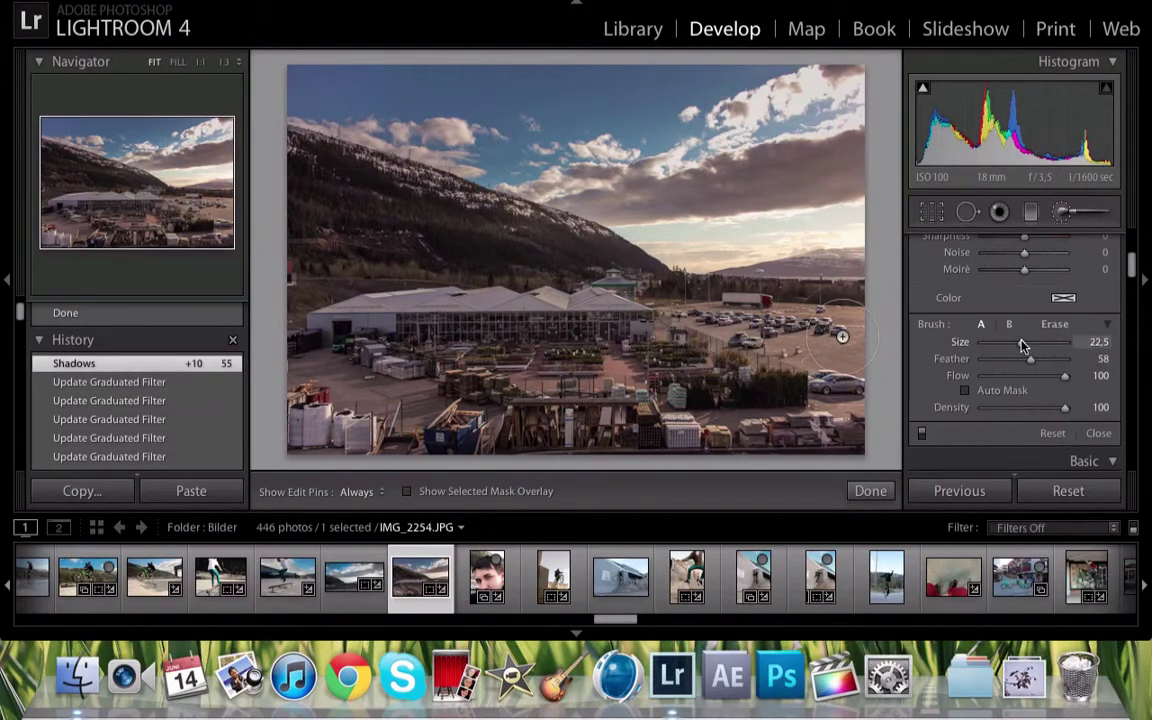
{"action": "scroll", "coordinate": [1022, 345], "scroll_direction": "up", "scroll_amount": 5}
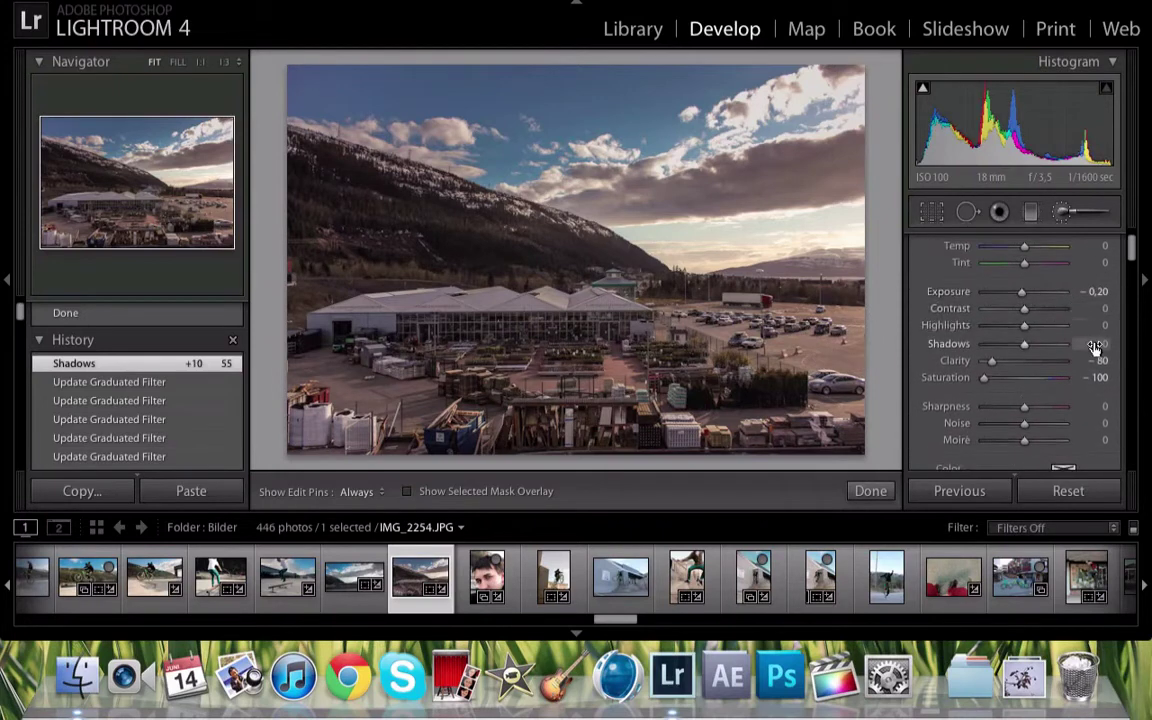
{"action": "left_click", "coordinate": [1100, 360]}
{"action": "type", "text": "0"}
{"action": "key", "text": "Return"}
{"action": "left_click", "coordinate": [1090, 377]}
{"action": "type", "text": "0"}
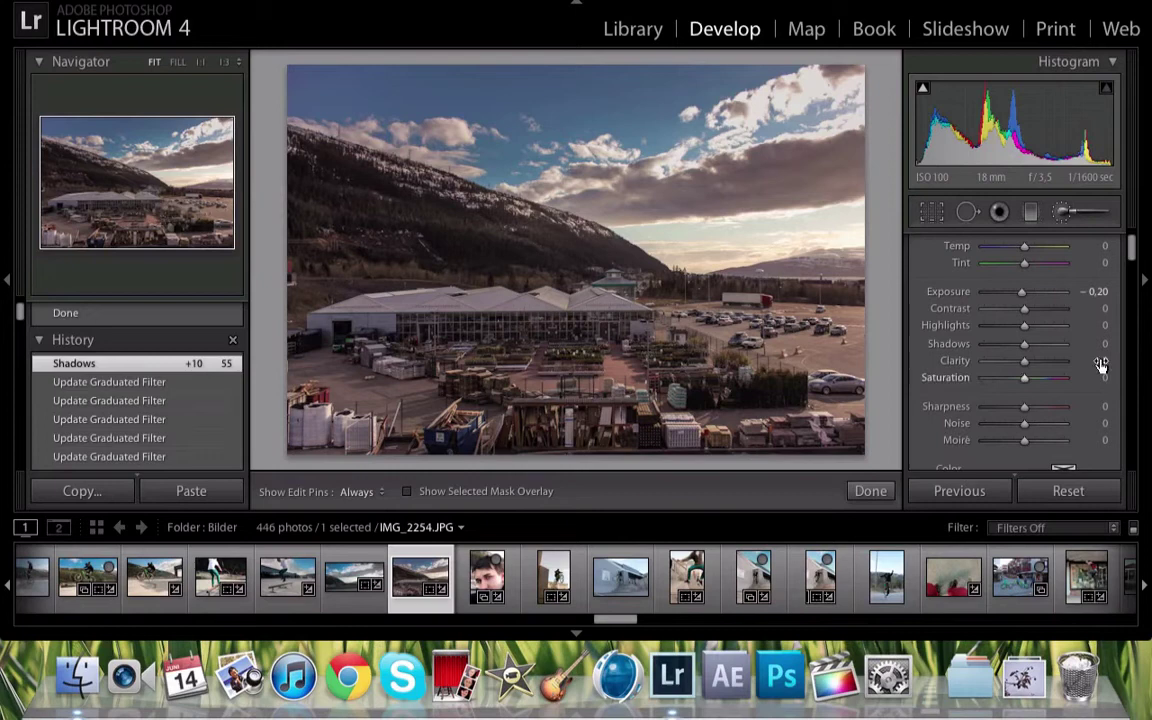
{"action": "left_click", "coordinate": [1093, 290]}
{"action": "type", "text": "0"}
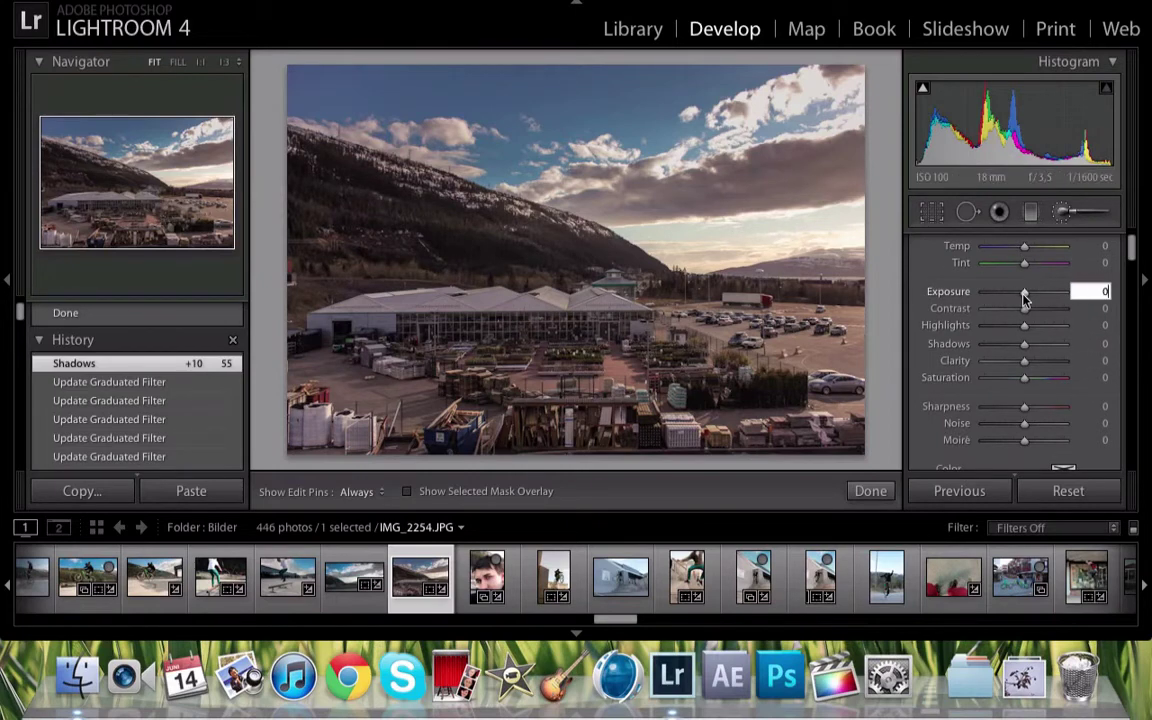
{"action": "left_click_drag", "start_coordinate": [1024, 298], "coordinate": [1045, 313]}
{"action": "left_click_drag", "start_coordinate": [1024, 361], "coordinate": [1043, 383]}
{"action": "key", "text": "h"}
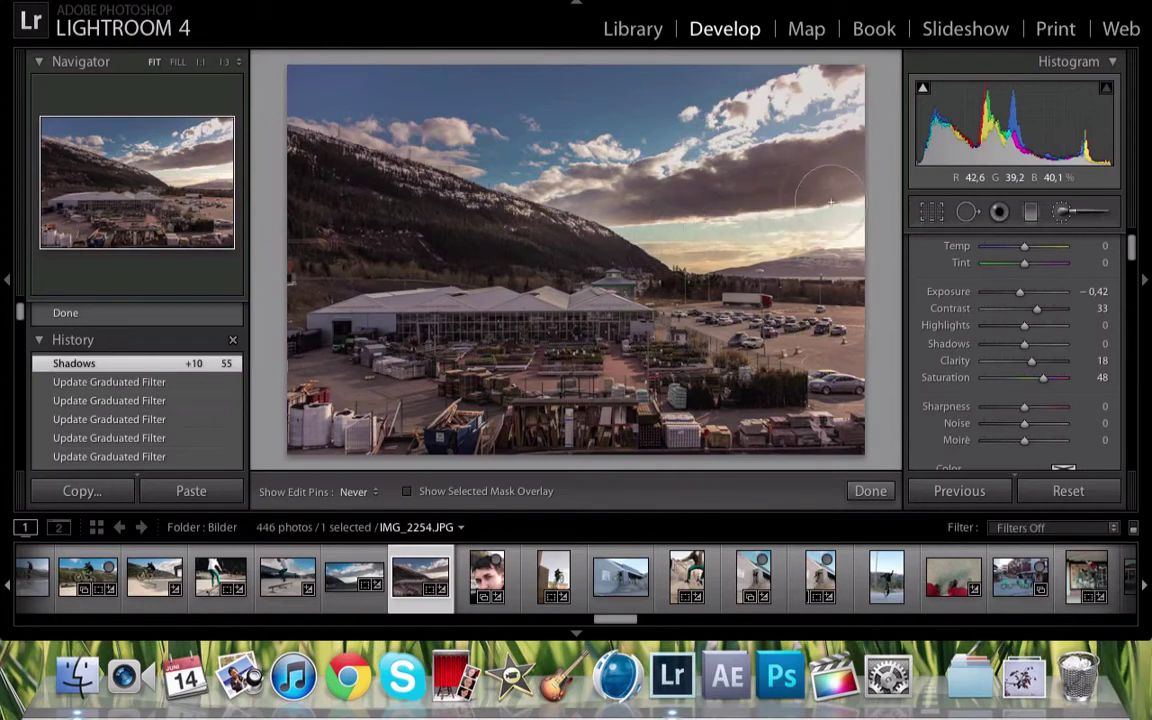
Paint the brush adjustment over the sky above and around the clouds
{"action": "mouse_move", "coordinate": [745, 185]}
{"action": "left_mouse_down"}
{"action": "mouse_move", "coordinate": [700, 150]}
{"action": "mouse_move", "coordinate": [690, 100]}
{"action": "mouse_move", "coordinate": [755, 80]}
{"action": "left_mouse_up"}
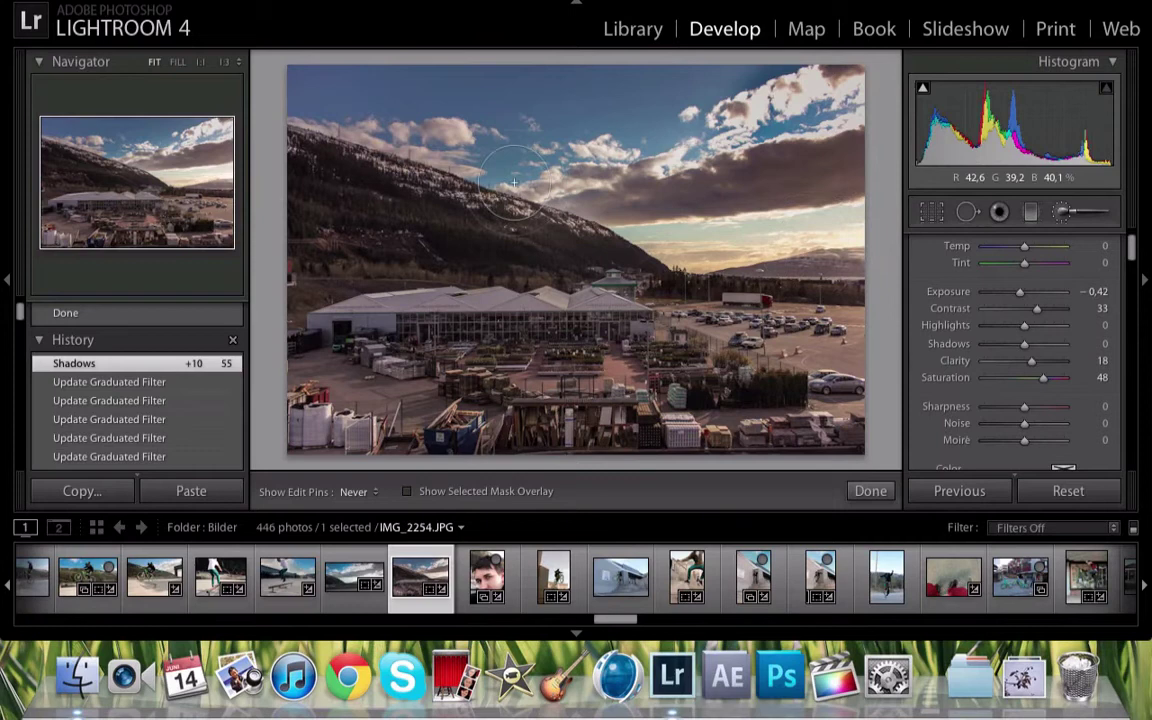
{"action": "mouse_move", "coordinate": [513, 183]}
{"action": "left_mouse_down"}
{"action": "mouse_move", "coordinate": [300, 75]}
{"action": "mouse_move", "coordinate": [480, 70]}
{"action": "mouse_move", "coordinate": [612, 99]}
{"action": "mouse_move", "coordinate": [584, 116]}
{"action": "mouse_move", "coordinate": [660, 135]}
{"action": "left_mouse_up"}
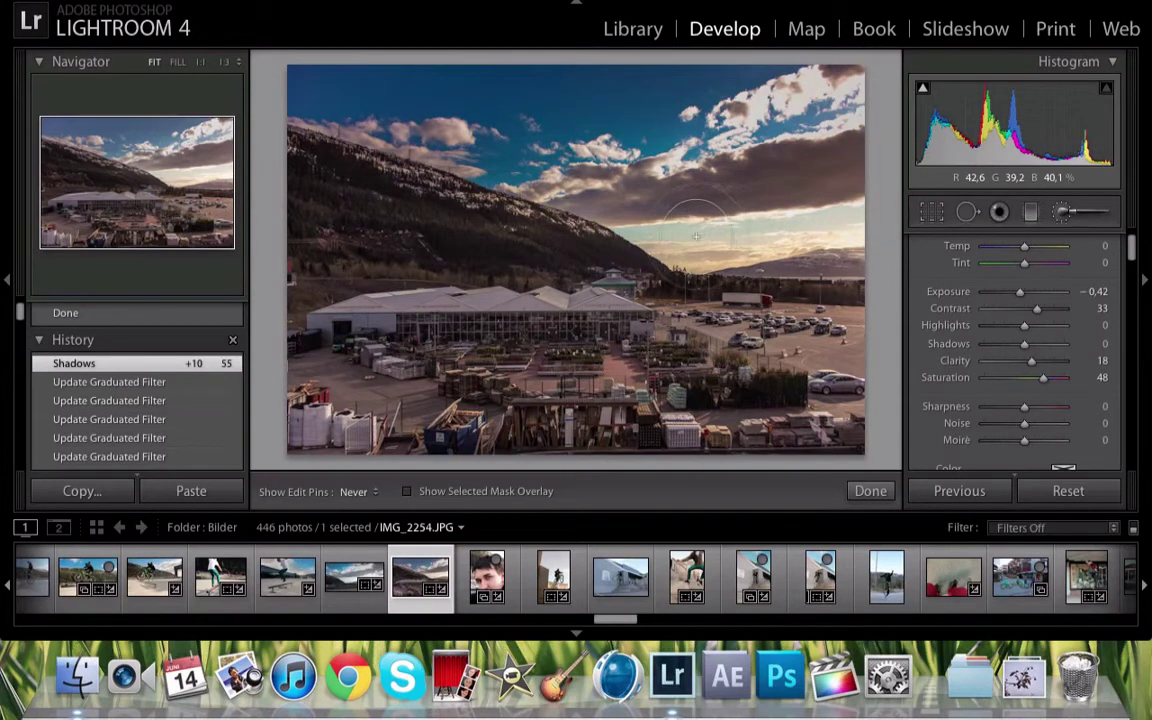
{"action": "left_click_drag", "start_coordinate": [696, 208], "coordinate": [574, 165]}
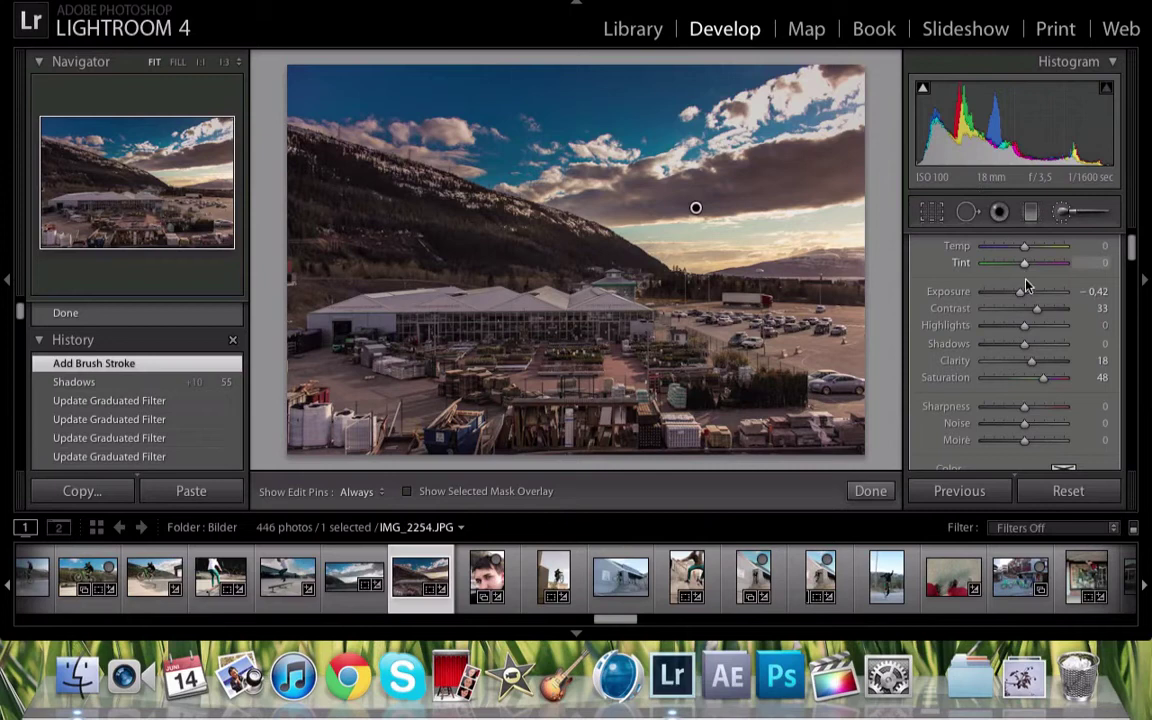
Delete the existing graduated filter from the sky
{"action": "scroll", "coordinate": [1015, 268], "scroll_direction": "up", "scroll_amount": 2}
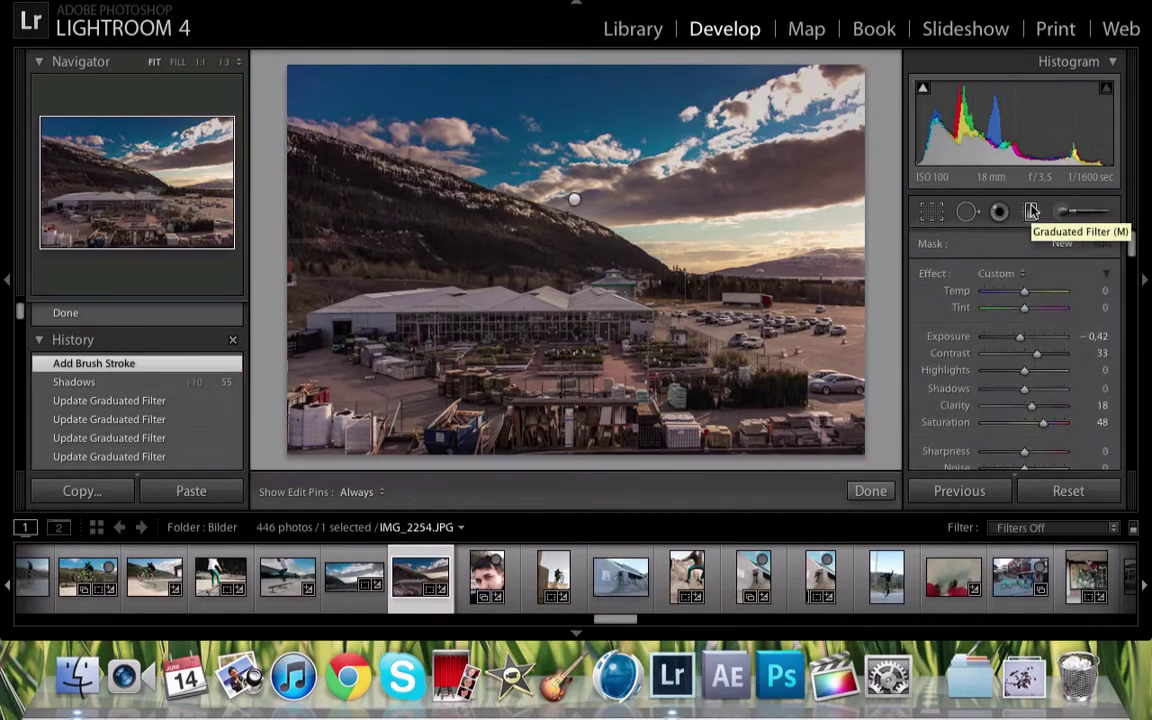
{"action": "left_click", "coordinate": [1032, 211]}
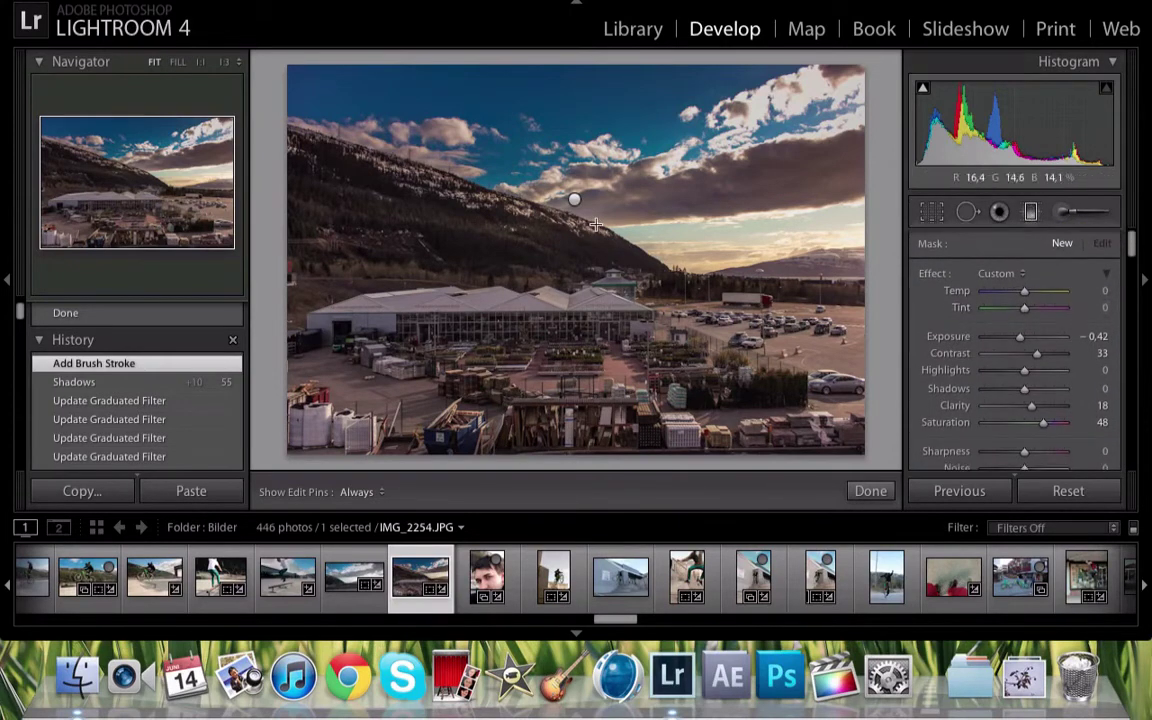
{"action": "left_click", "coordinate": [576, 199]}
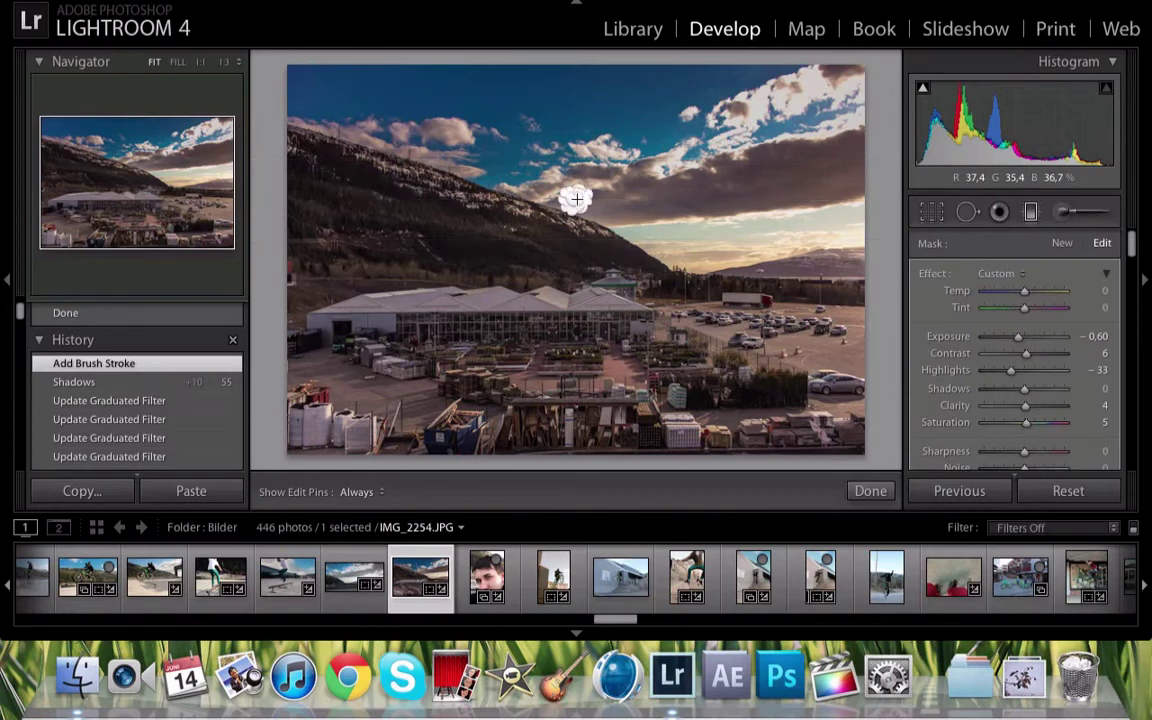
{"action": "key", "text": "Delete"}
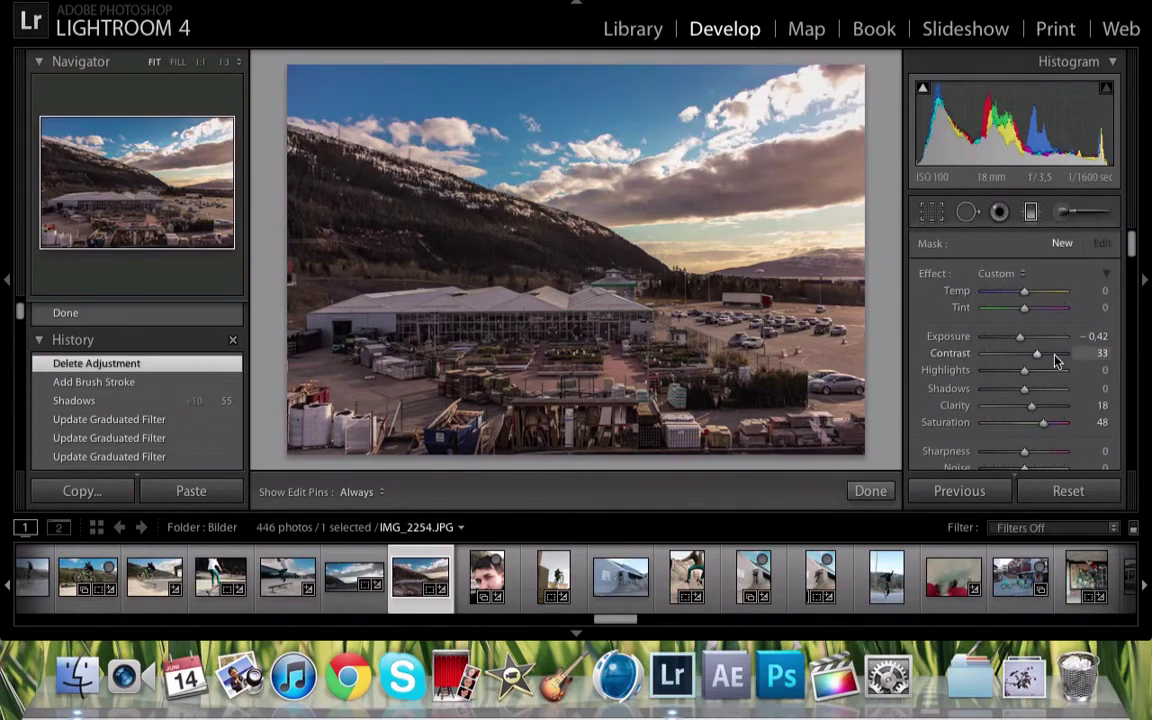
Retune the sky brush to Exposure −0.72, Highlights −7, Shadows −3, Clarity 19, Saturation 45
{"action": "left_click", "coordinate": [1065, 214]}
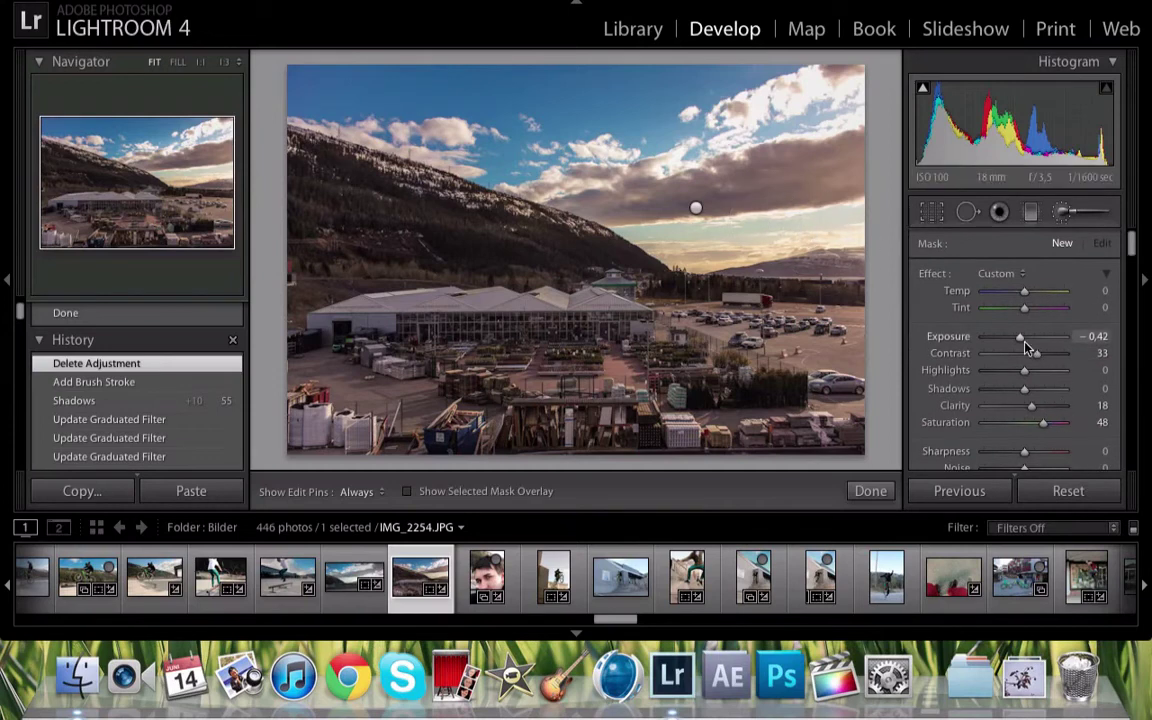
{"action": "left_click_drag", "start_coordinate": [1024, 340], "coordinate": [1020, 340]}
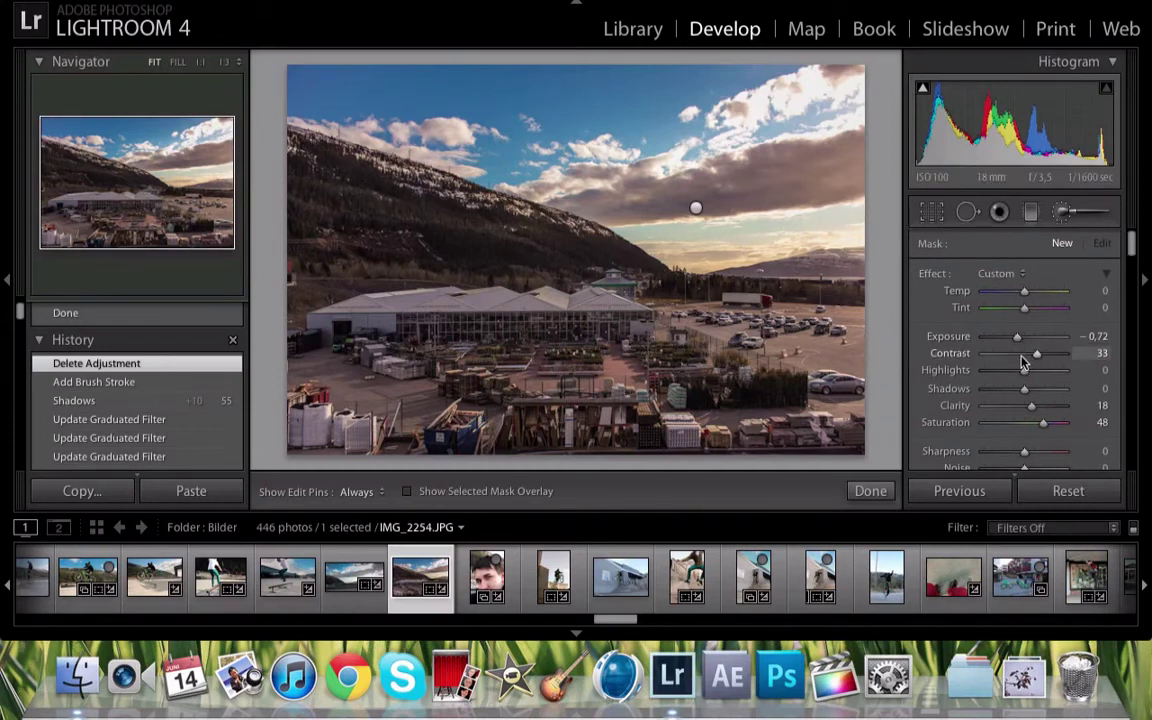
{"action": "left_click_drag", "start_coordinate": [1022, 372], "coordinate": [1023, 398]}
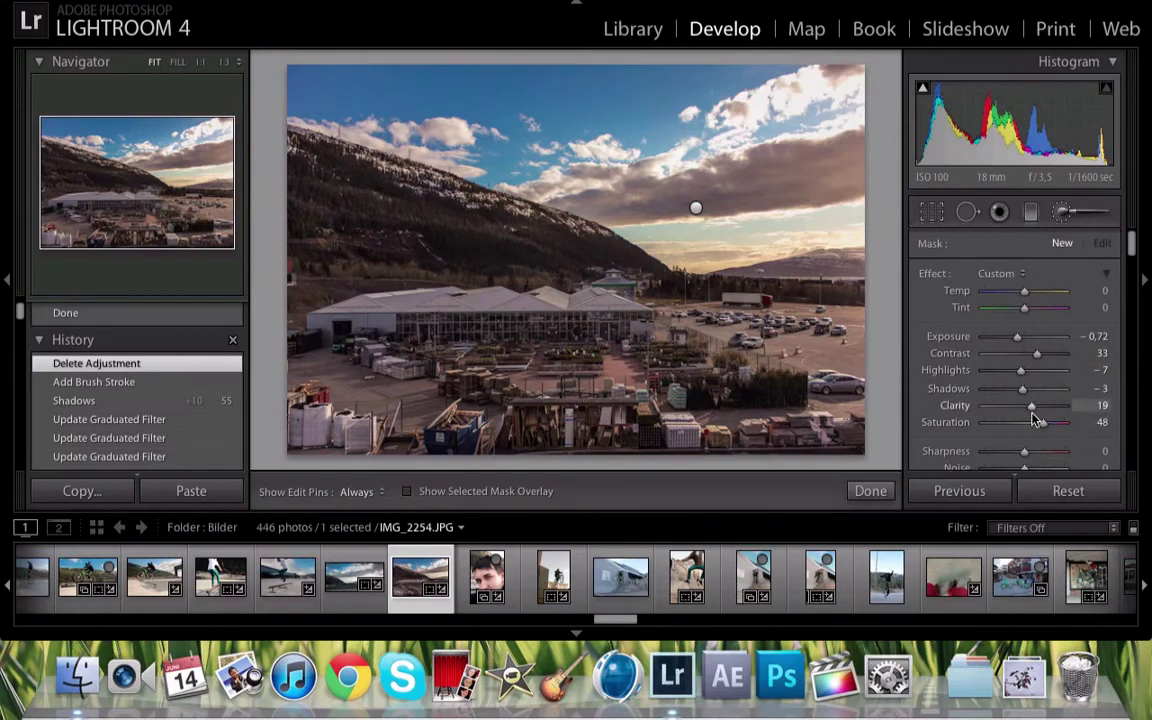
{"action": "scroll", "coordinate": [1036, 440], "scroll_direction": "down", "scroll_amount": 3}
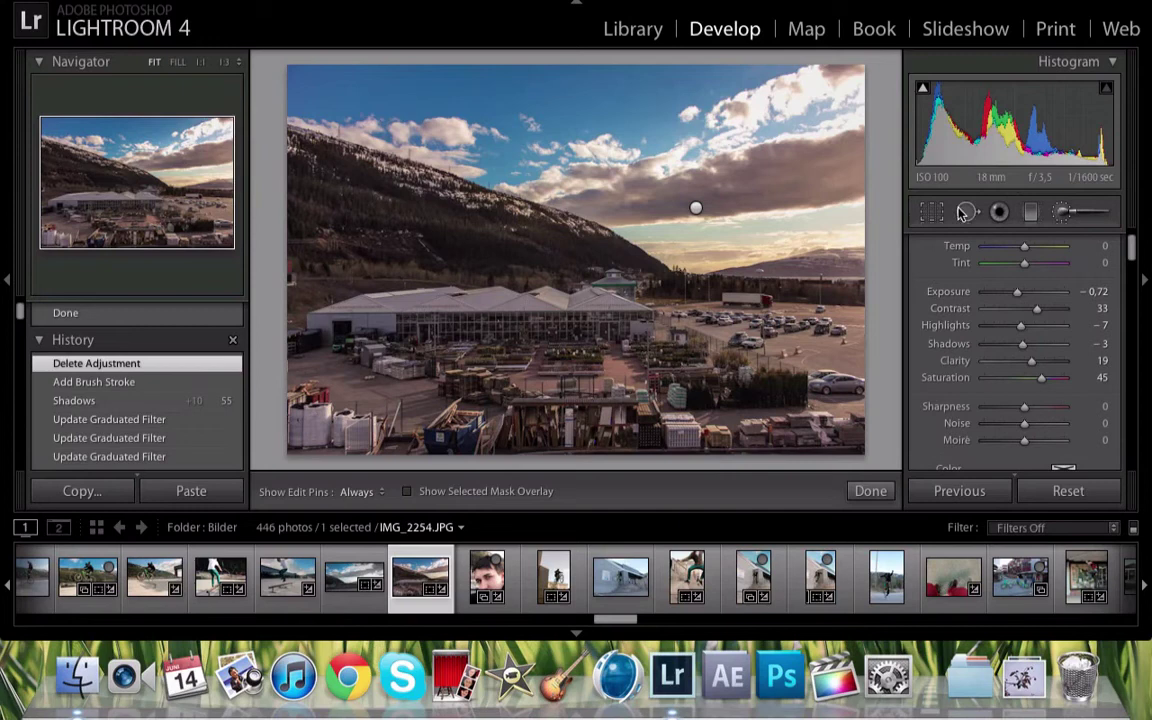
Exit local adjustments, preview the 'Done' snapshot, then return to the latest edit
{"action": "left_click", "coordinate": [870, 491]}
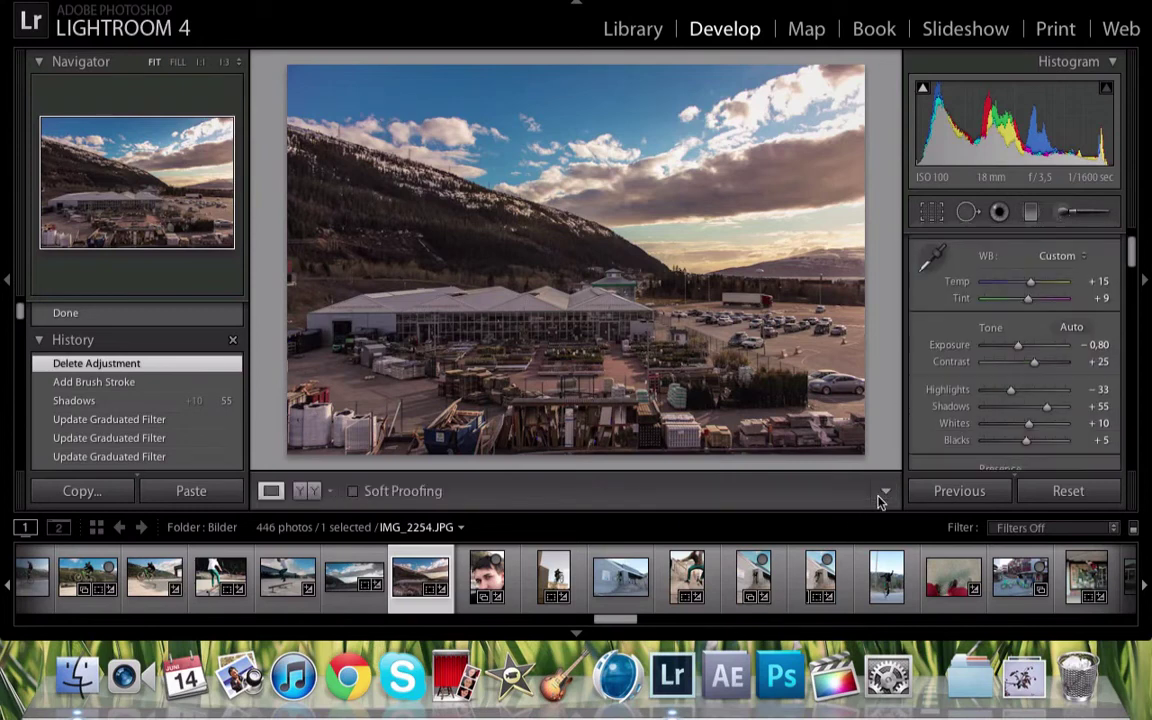
{"action": "scroll", "coordinate": [180, 400], "scroll_direction": "down", "scroll_amount": 5}
{"action": "scroll", "coordinate": [180, 400], "scroll_direction": "up", "scroll_amount": 8}
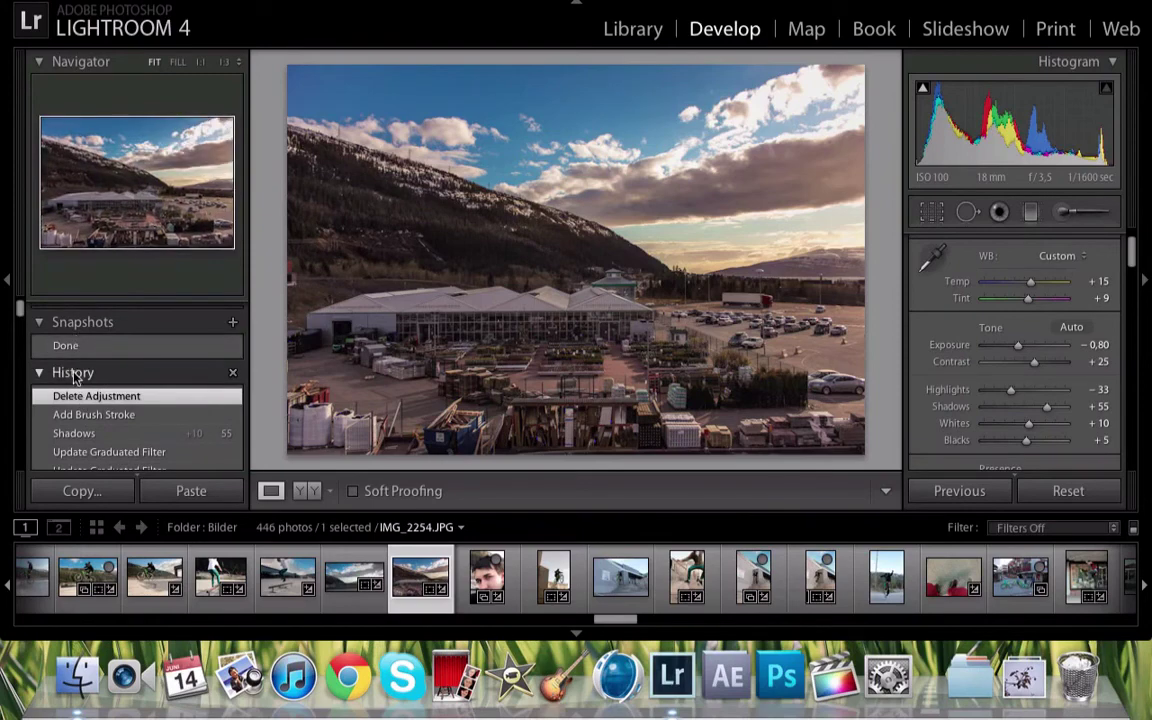
{"action": "left_click", "coordinate": [67, 346]}
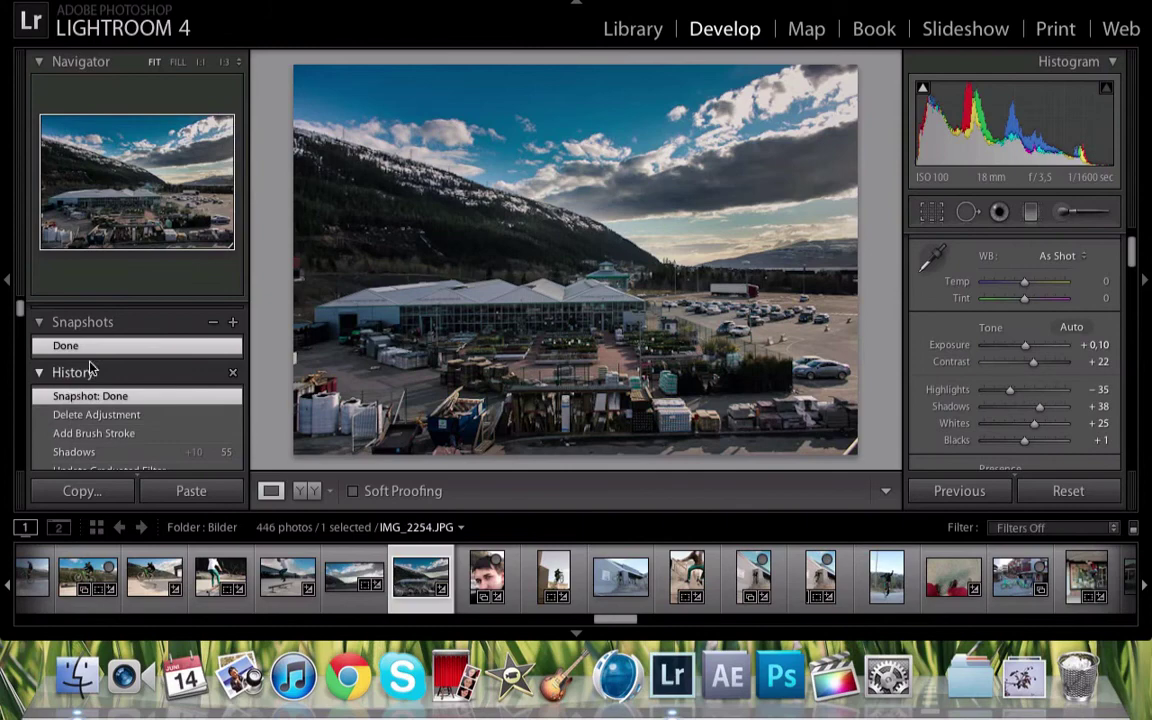
{"action": "left_click", "coordinate": [92, 412]}
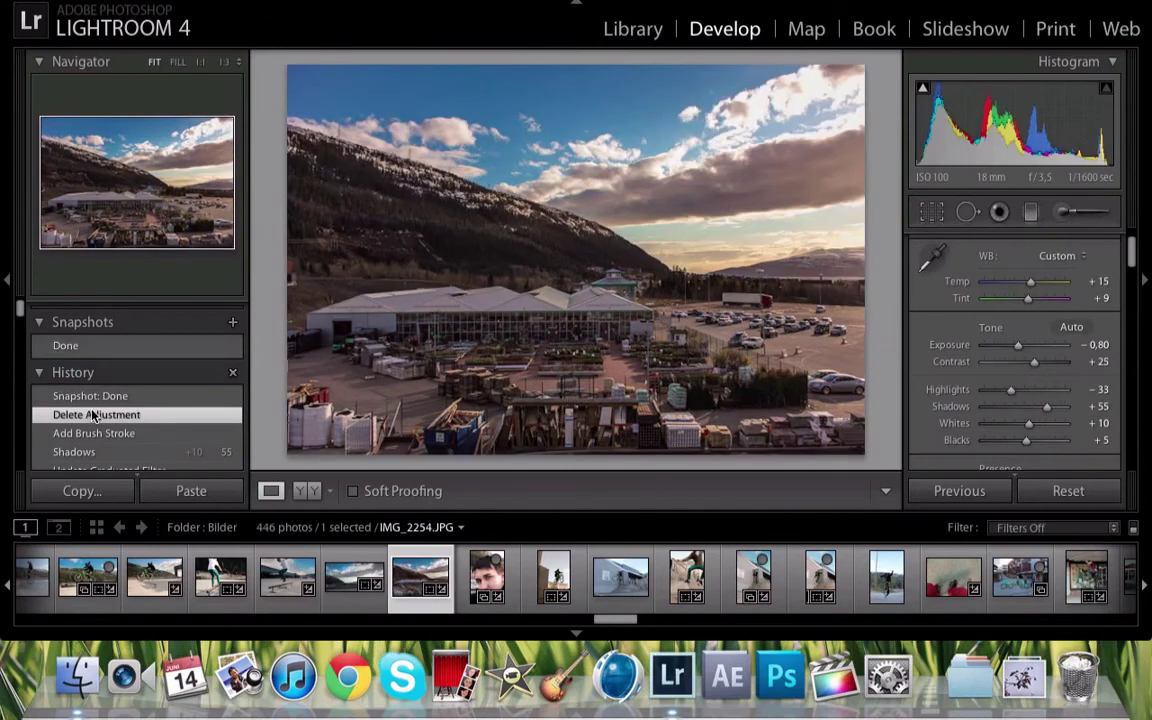